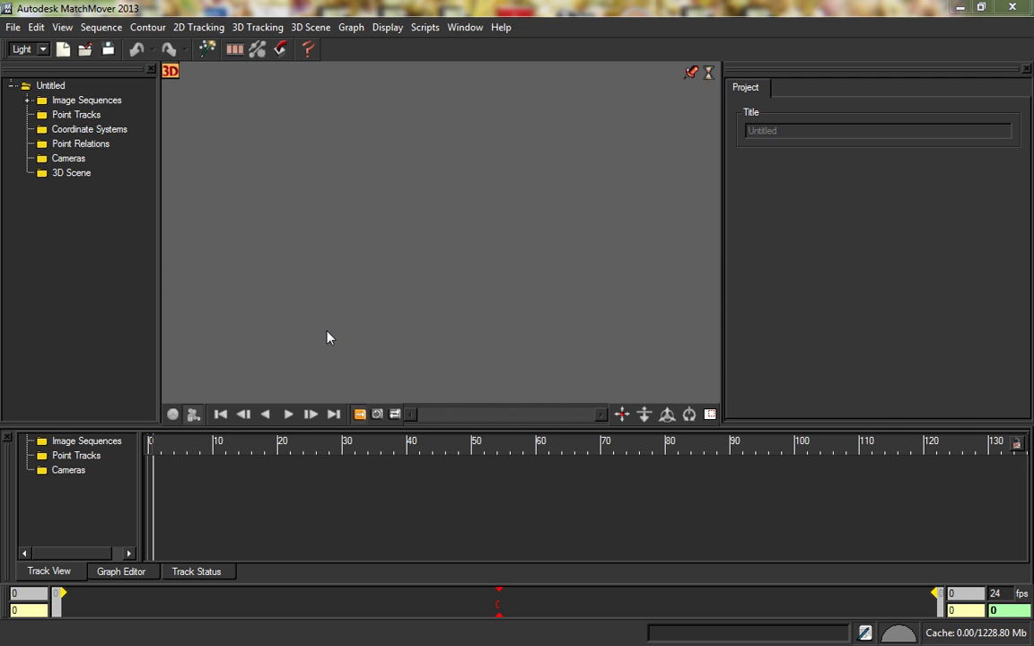
Load the DollyIn_onBox image sequence starting from DollyIn_onBox.00000.jpg, with end frame 139 and free camera motion.
click(12, 28)
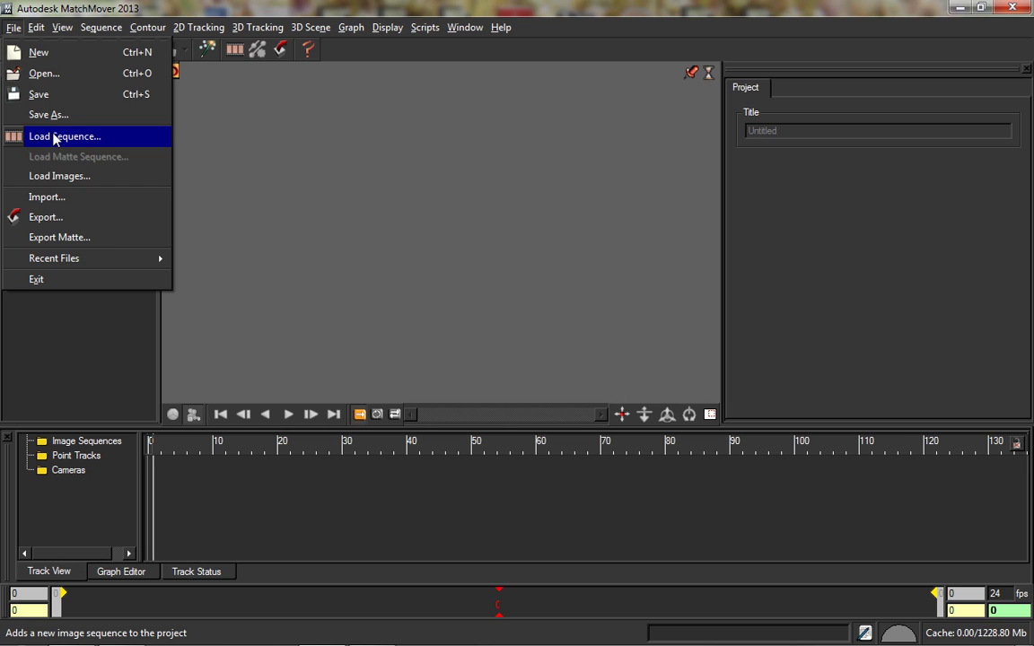
click(54, 136)
click(377, 175)
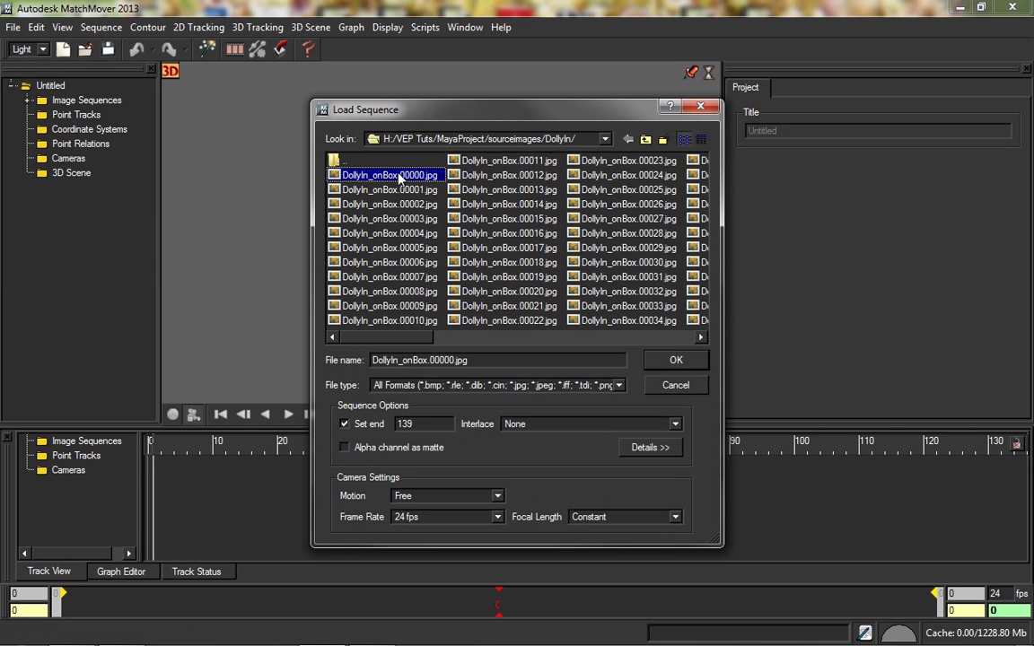
click(676, 360)
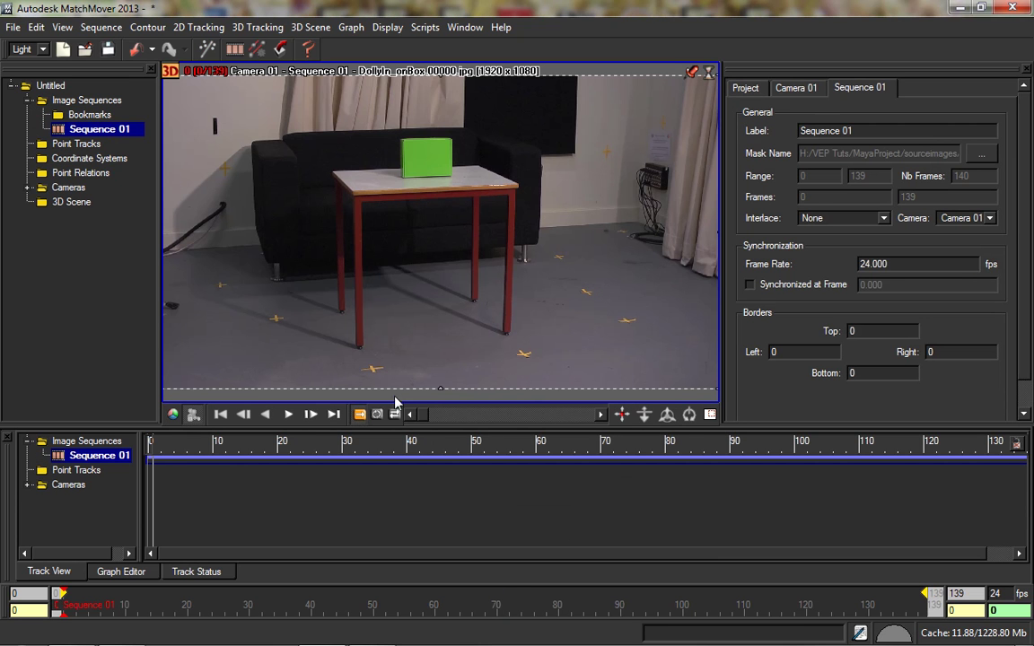
Play and scrub through the loaded sequence to examine the camera movement, ending back at frame 0.
click(288, 416)
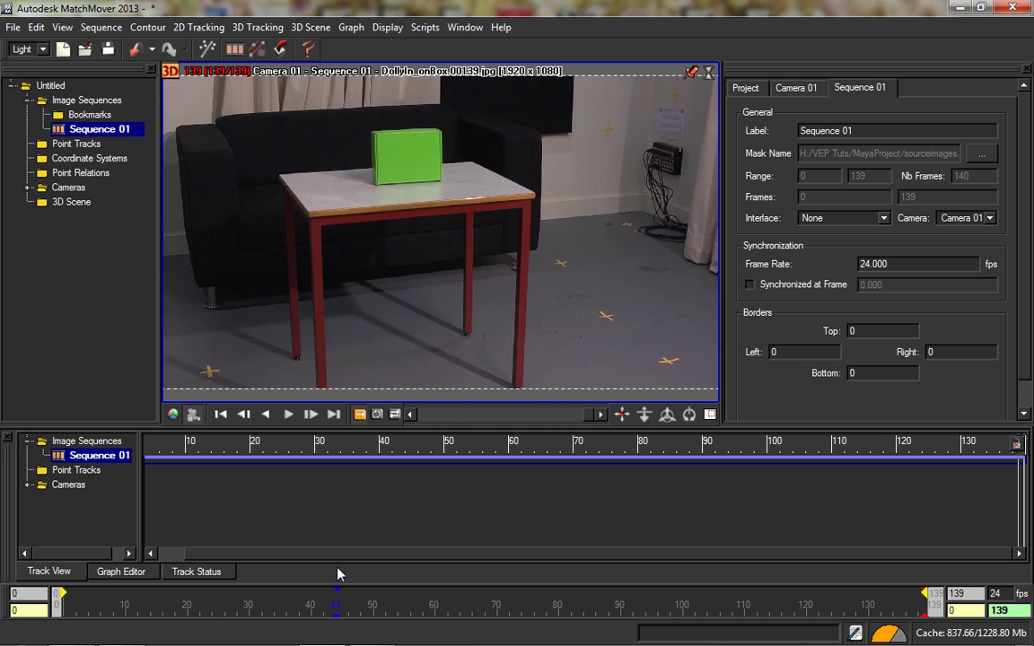
drag(329, 601, 157, 601)
click(289, 414)
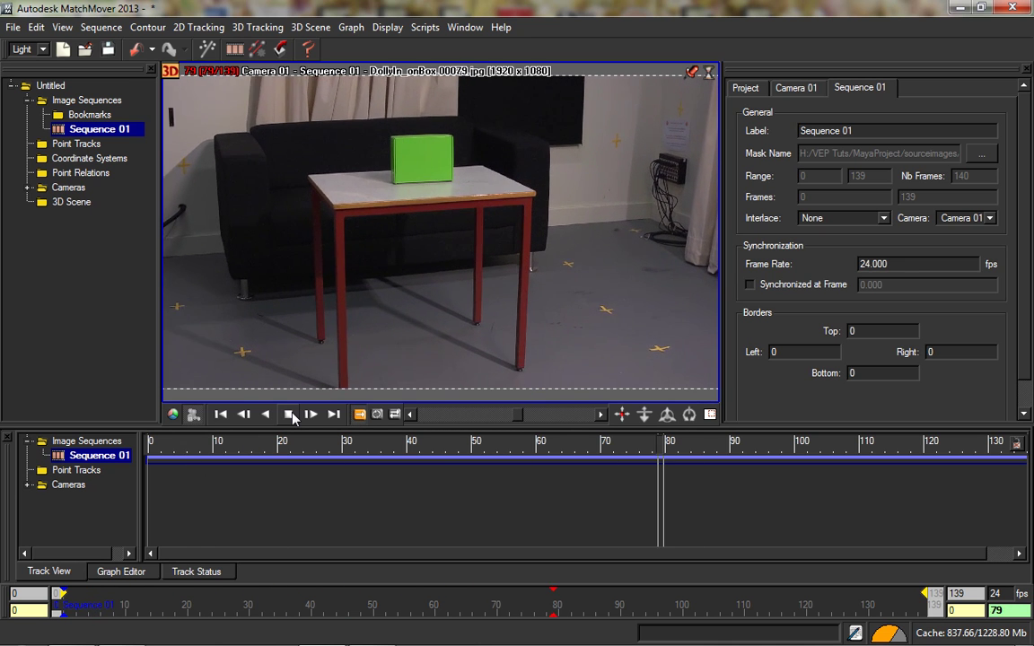
click(289, 414)
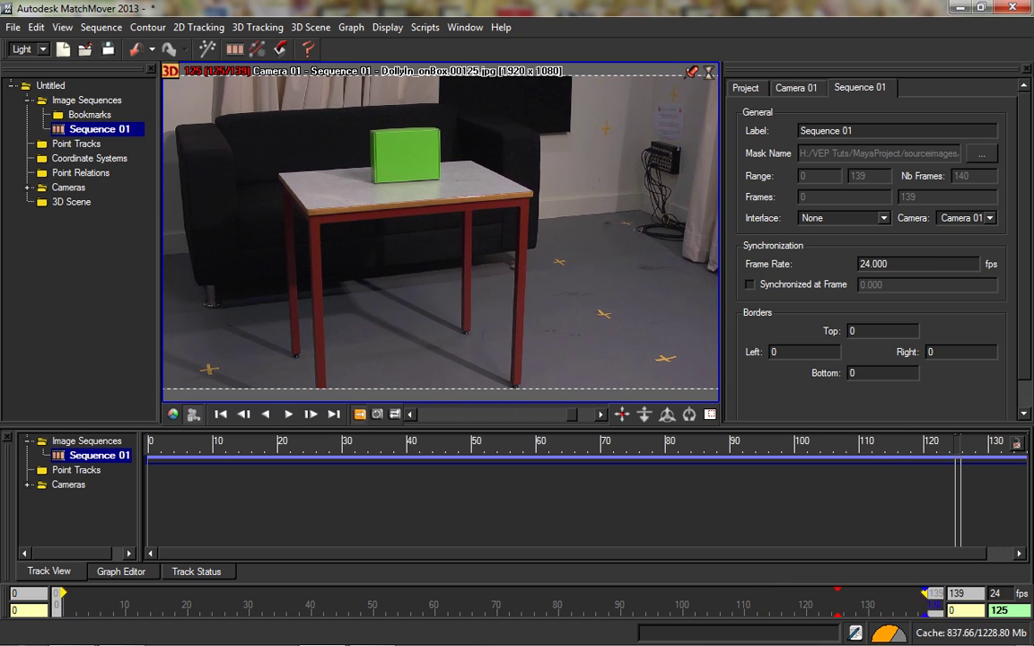
drag(365, 604, 57, 604)
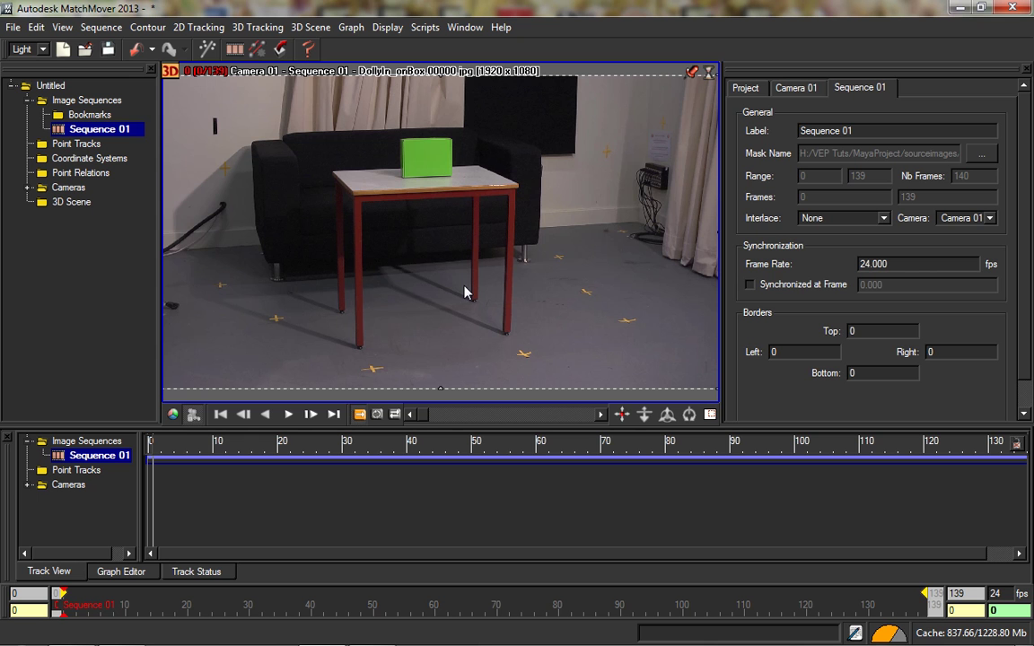
drag(58, 603, 476, 583)
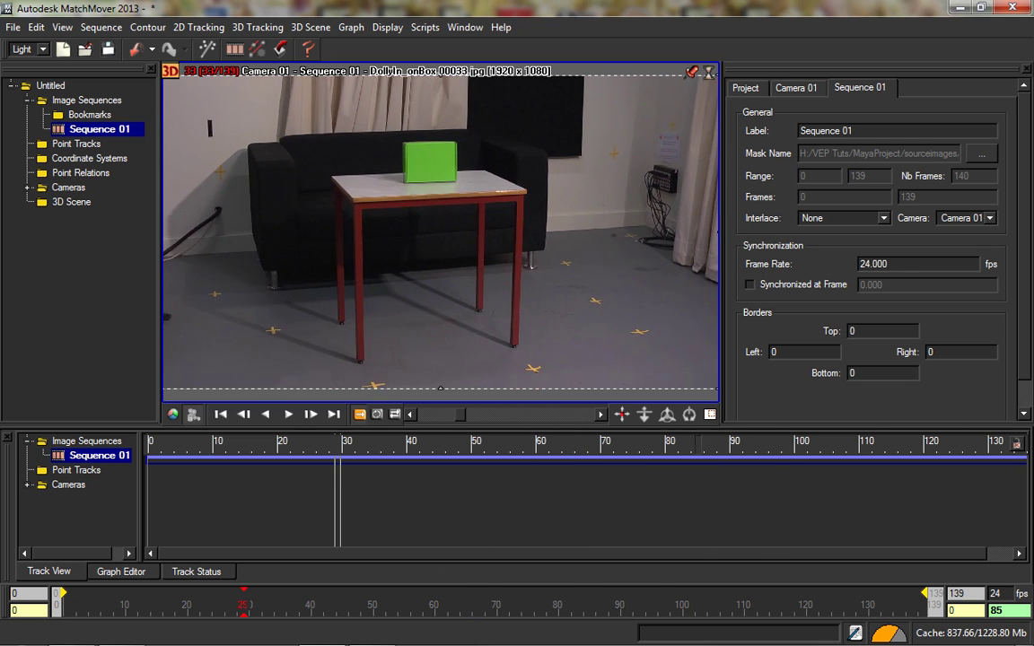
key(Home)
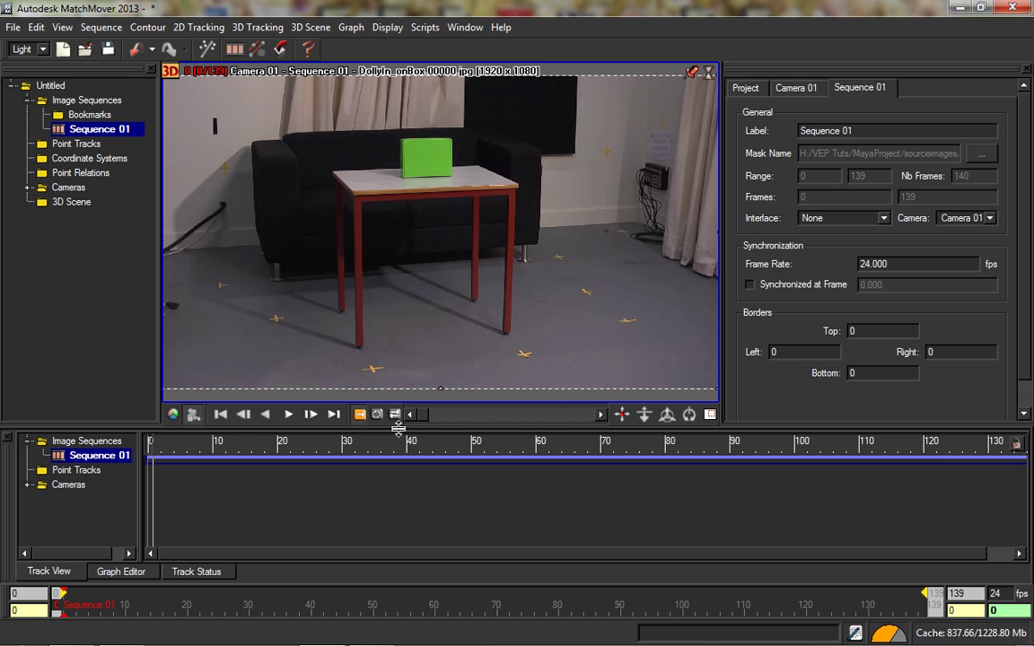
drag(247, 599, 830, 601)
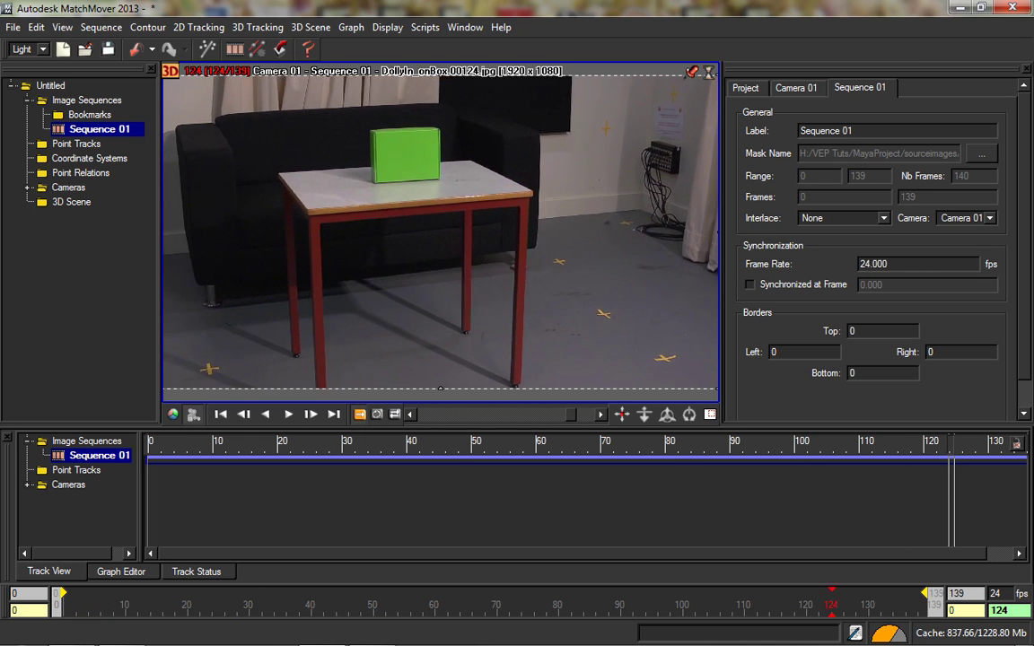
key(Home)
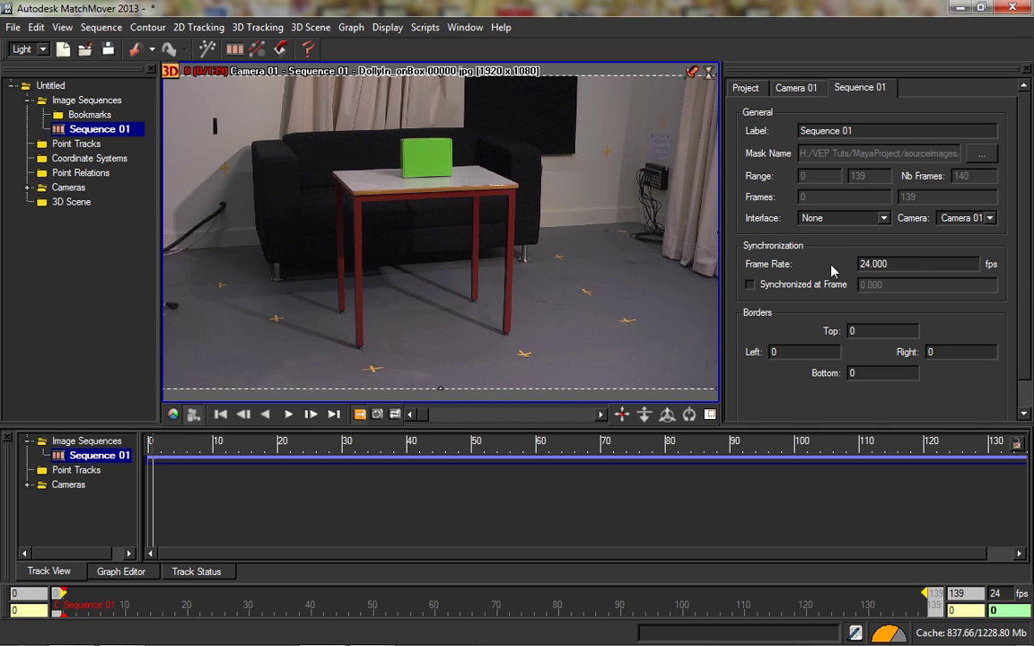
Set the frame rate of Sequence 01 to 25 fps.
drag(859, 263, 900, 266)
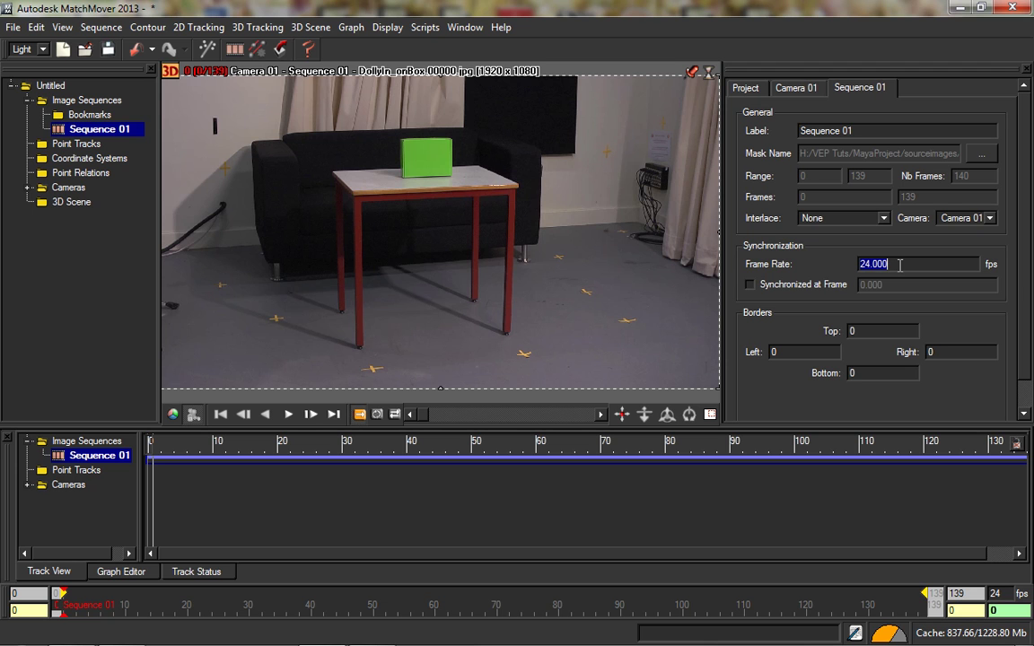
text(25)
click(841, 215)
click(923, 264)
Hide and restore the Project Window, and do the same with the Parameters Window.
click(467, 28)
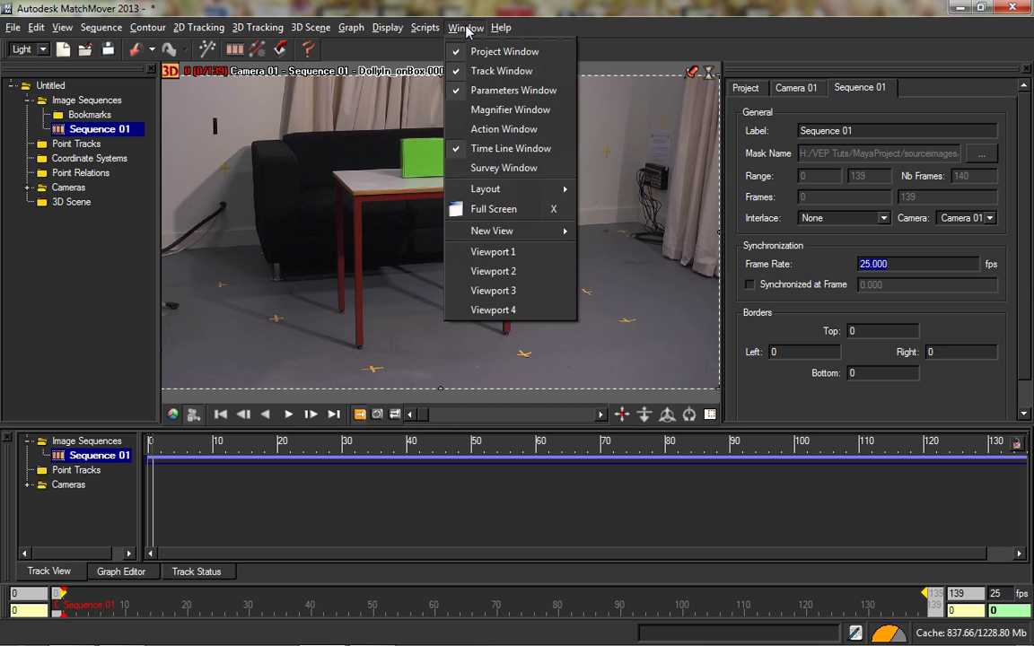
click(505, 52)
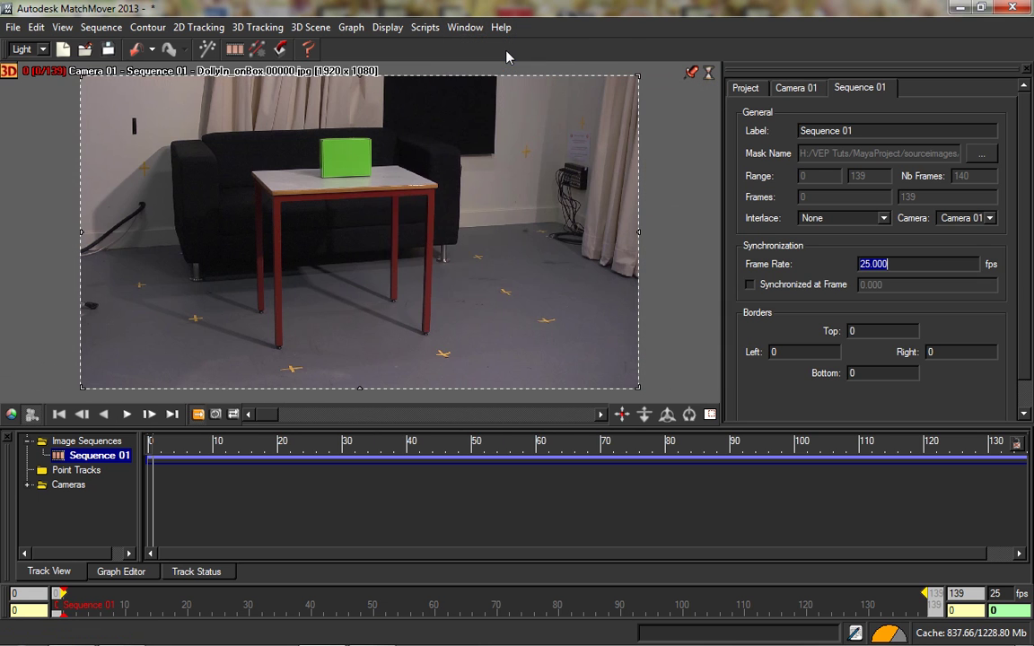
click(466, 27)
click(505, 51)
click(465, 28)
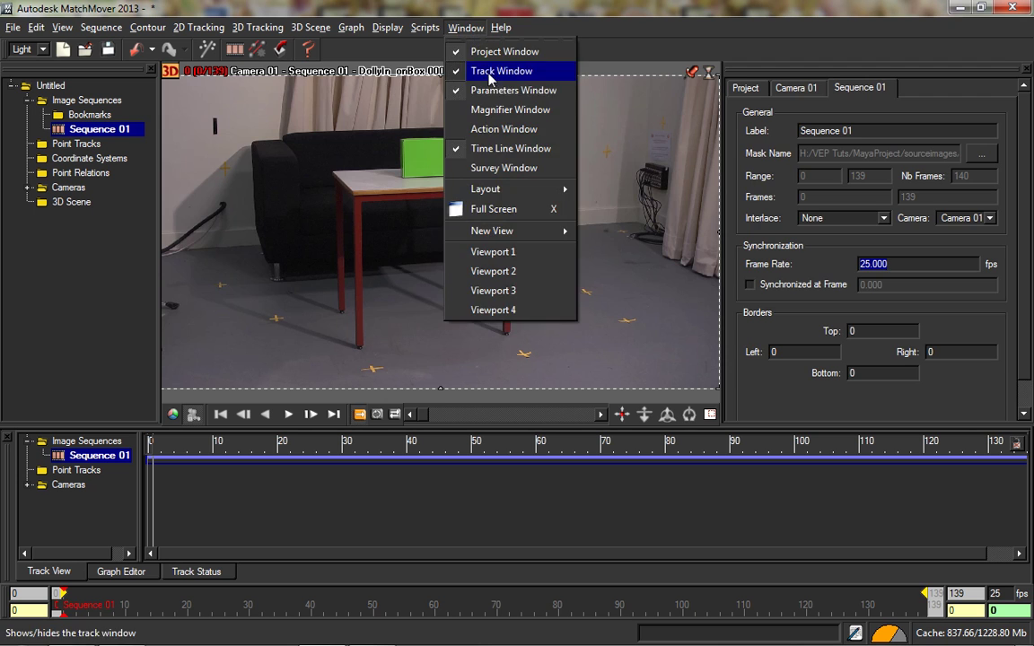
click(482, 90)
click(466, 28)
click(485, 90)
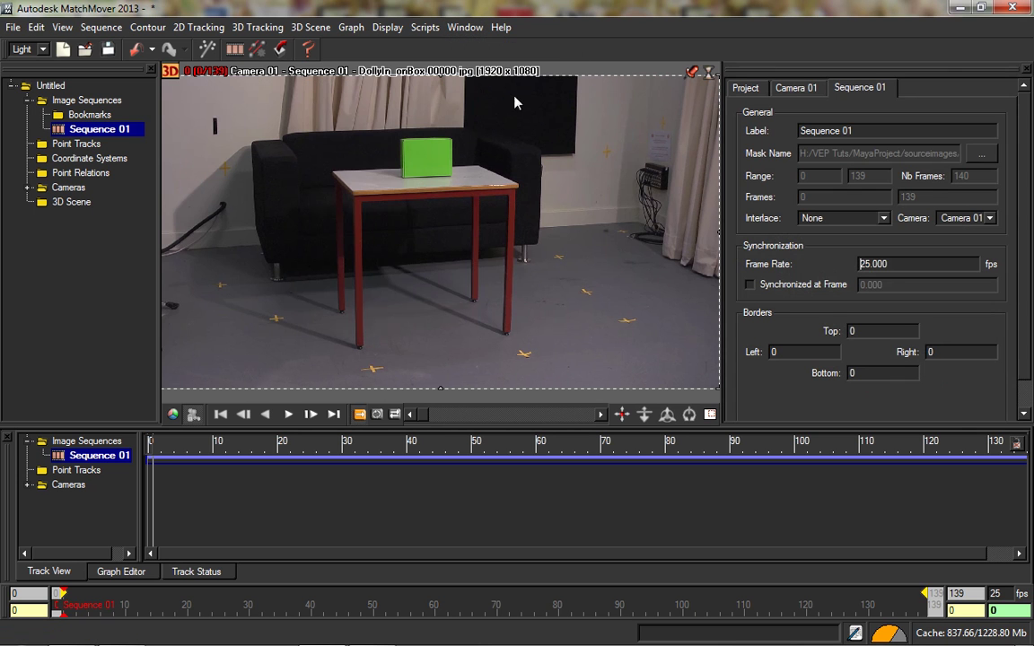
Select Sequence 01 and scrub through its frames to examine trackable features, returning to frame 0.
click(97, 130)
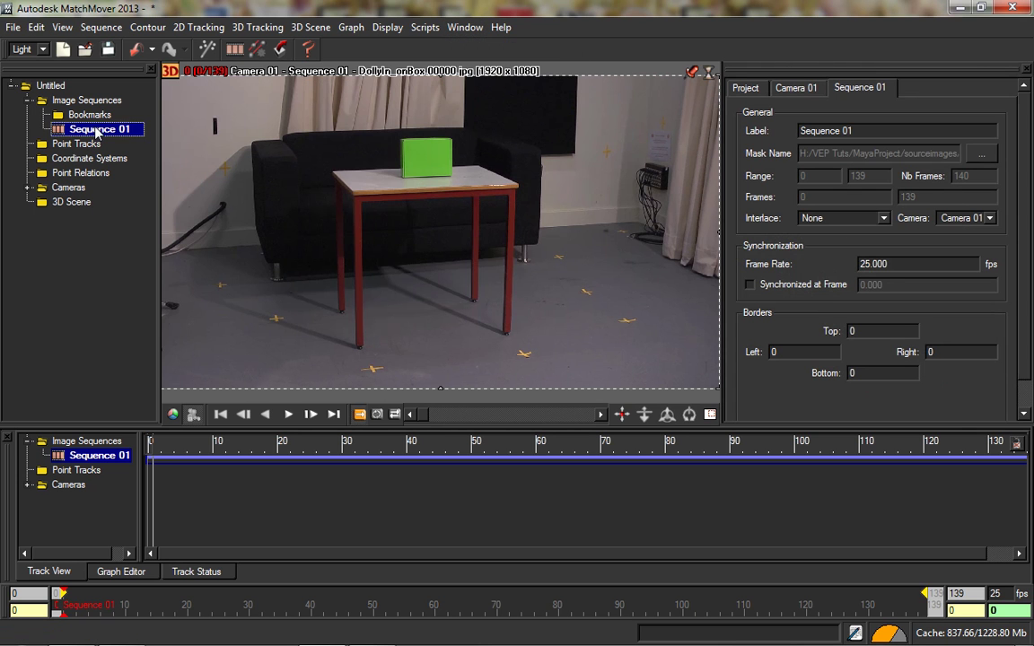
click(88, 112)
click(89, 126)
drag(60, 605, 824, 605)
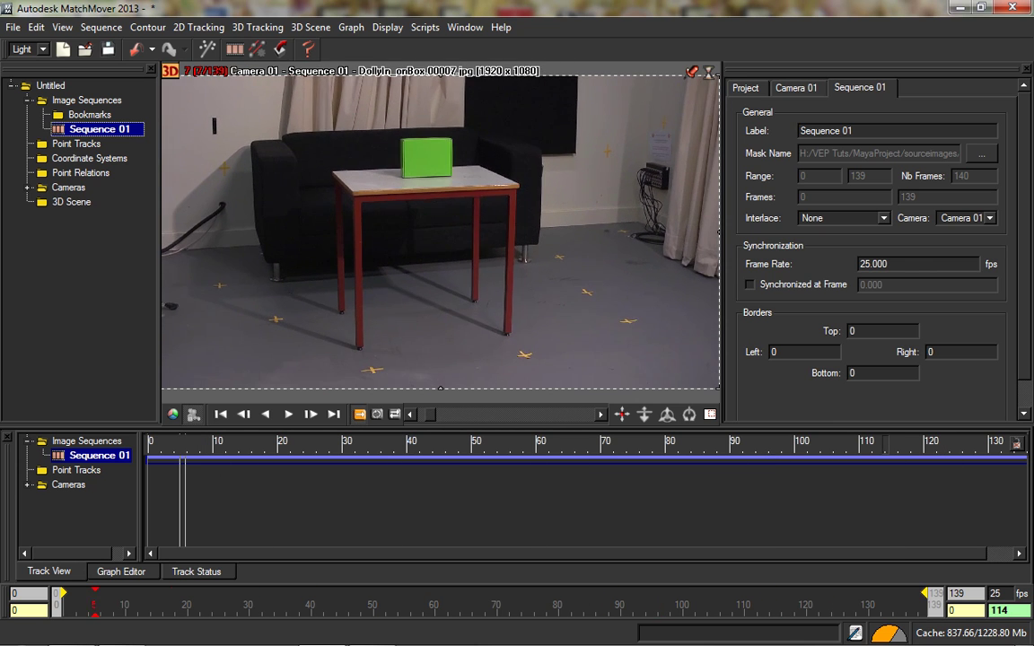
key(Home)
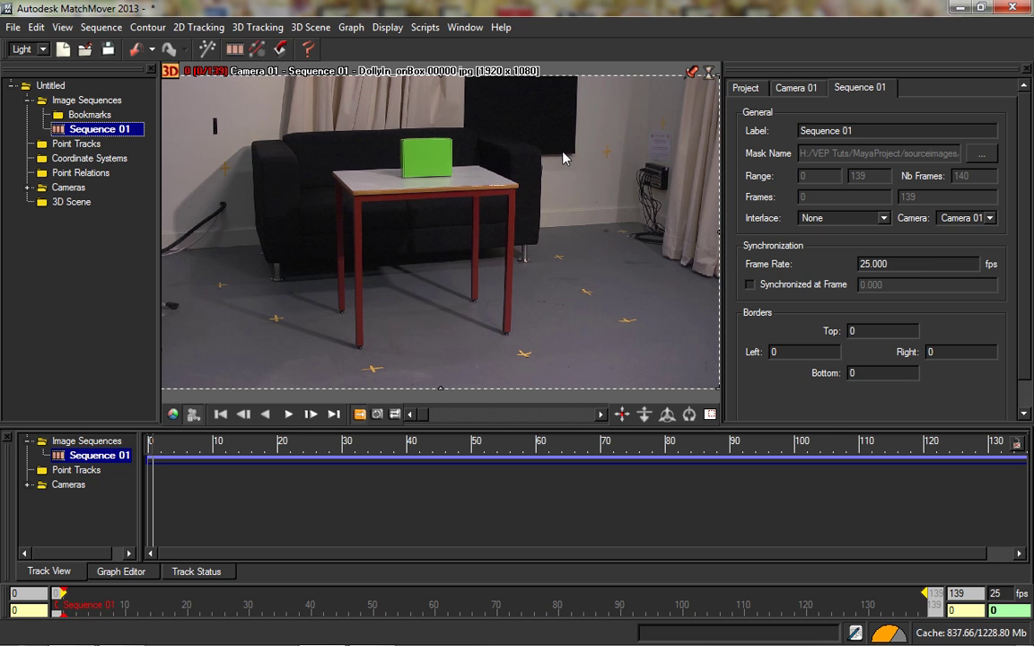
drag(237, 536, 150, 536)
drag(107, 603, 63, 603)
Create a new 2D track on the table's front-left leg at frame 0 and track it forward.
click(188, 32)
click(202, 51)
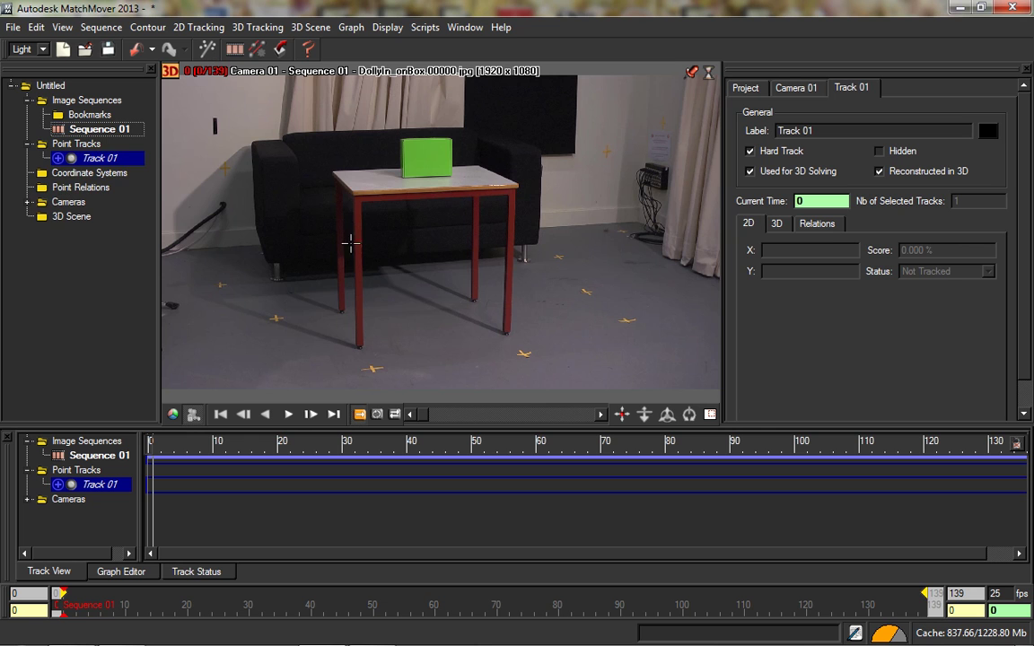
drag(361, 258, 360, 257)
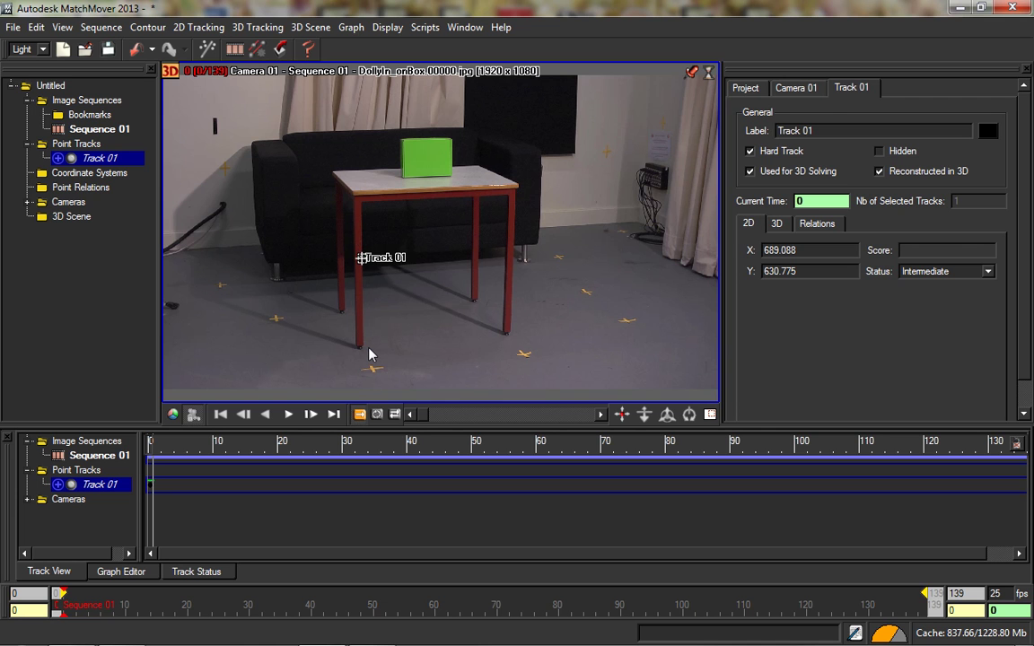
key(F3)
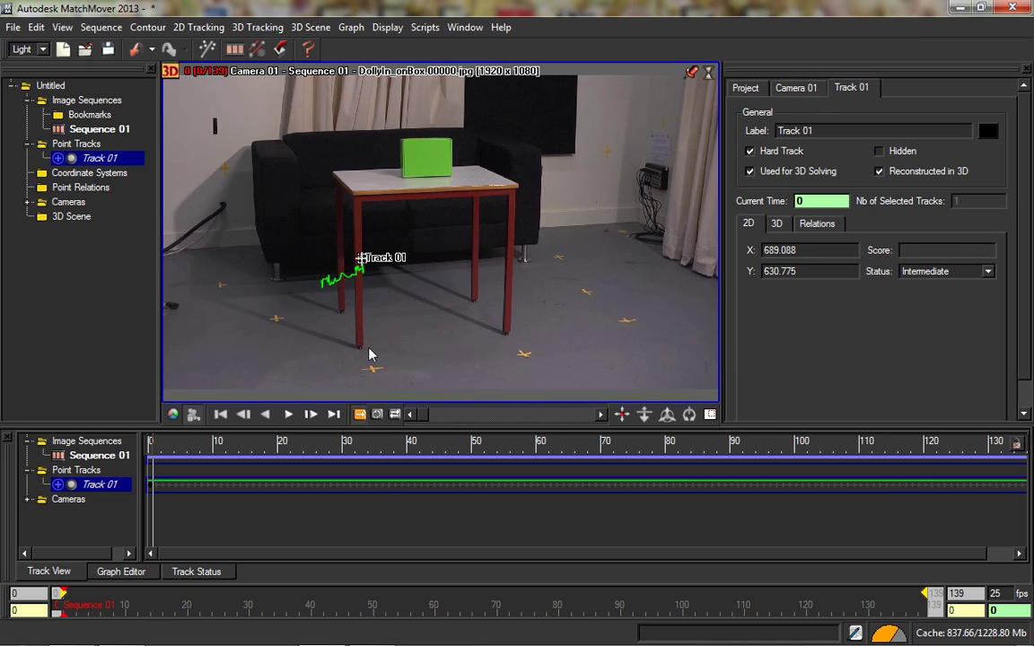
Scrub through the footage to check how the table-leg track follows the image, then return to frame 0.
mouse_move(205, 604)
mouse_down()
mouse_move(59, 604)
mouse_move(787, 603)
mouse_move(113, 604)
mouse_move(552, 604)
mouse_up()
drag(662, 439, 722, 440)
mouse_move(621, 603)
mouse_down()
mouse_move(812, 604)
mouse_move(59, 604)
mouse_up()
Delete the test track on the table leg.
click(105, 489)
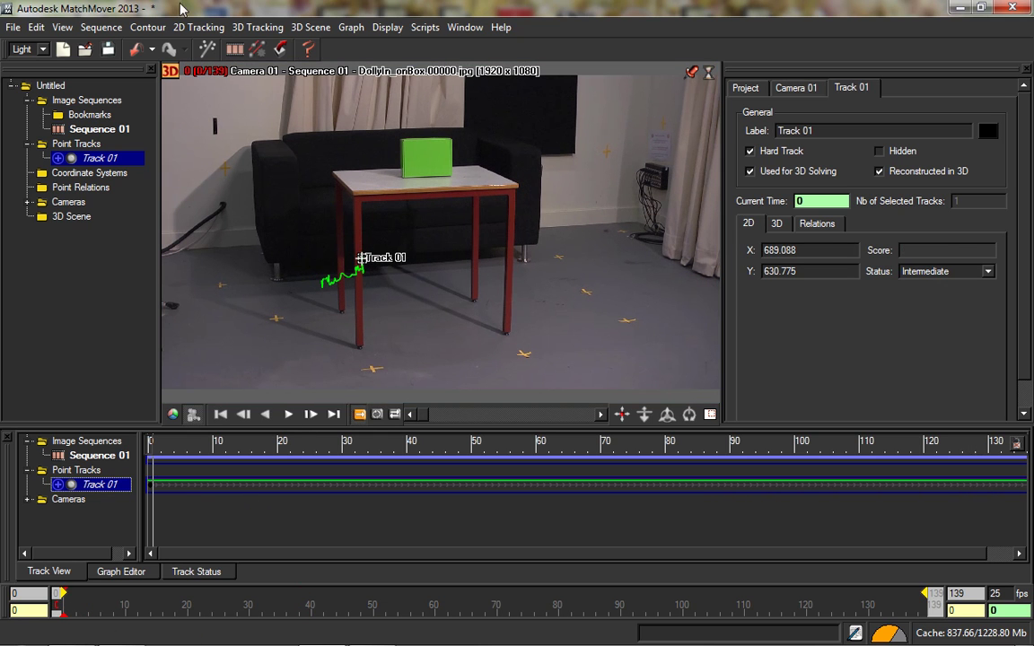
click(193, 28)
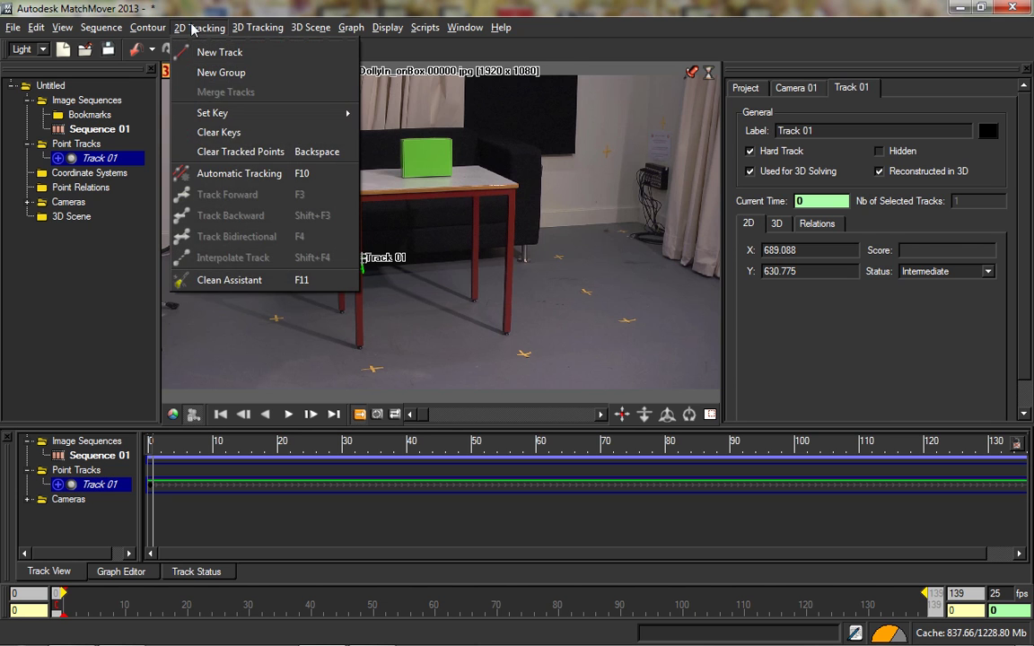
mouse_move(466, 28)
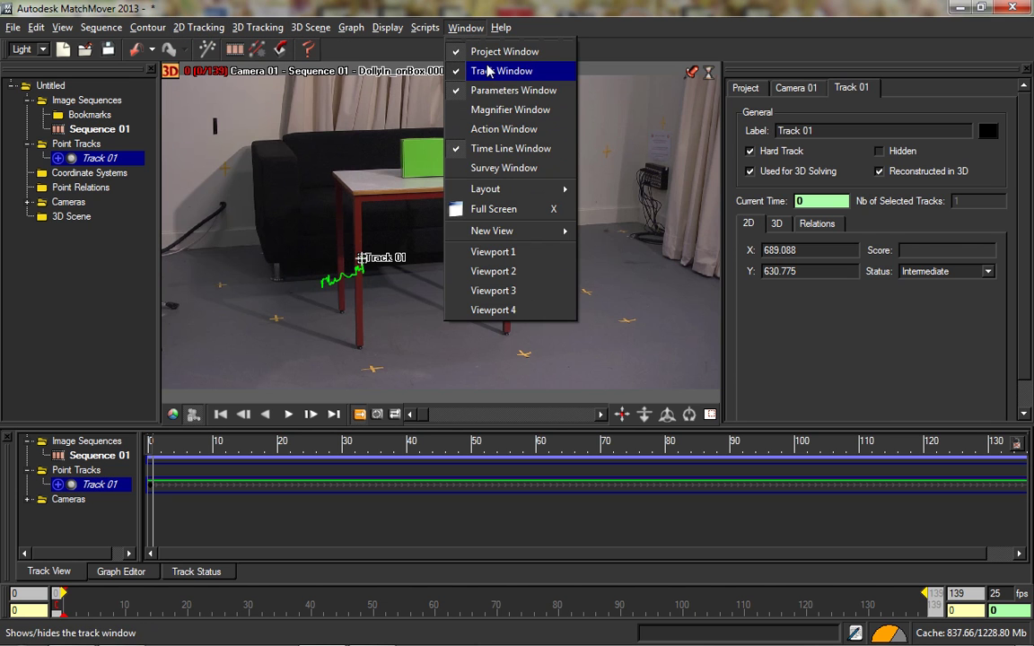
click(117, 526)
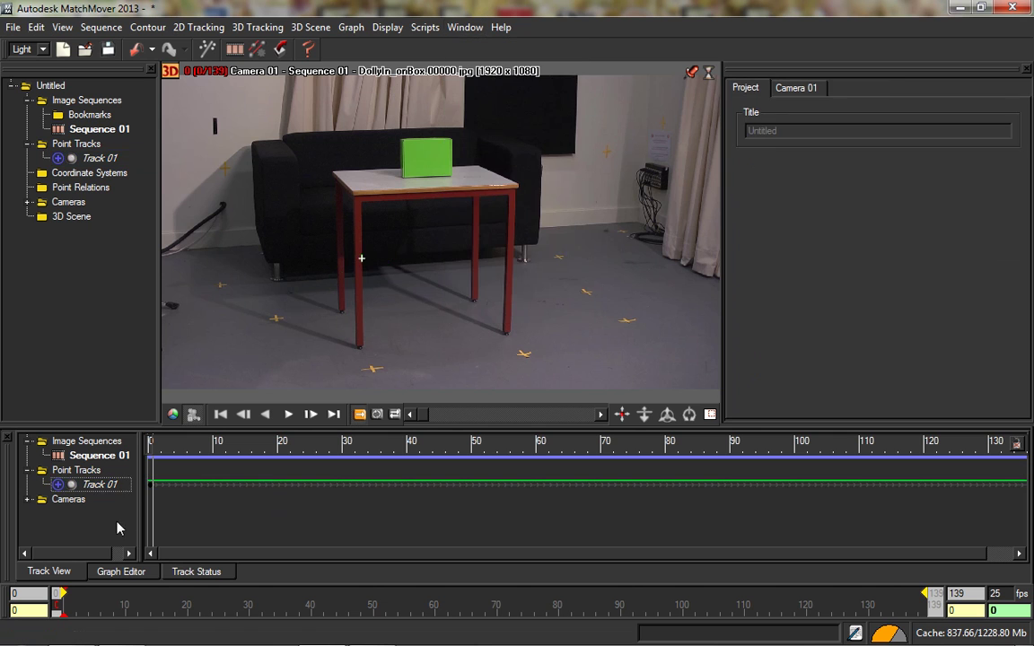
click(99, 474)
click(102, 484)
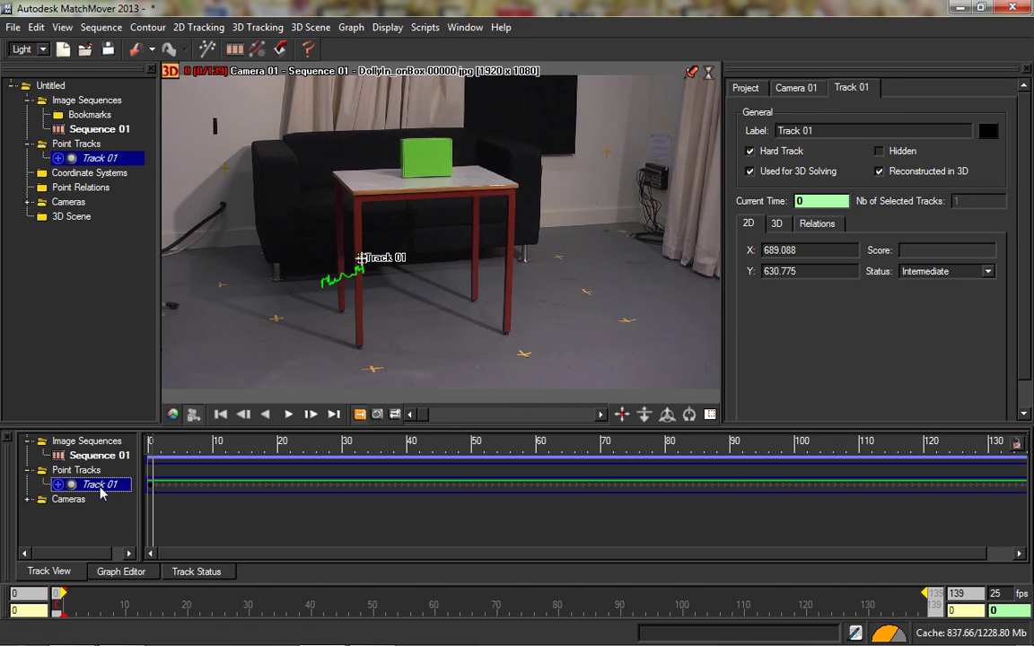
key(Delete)
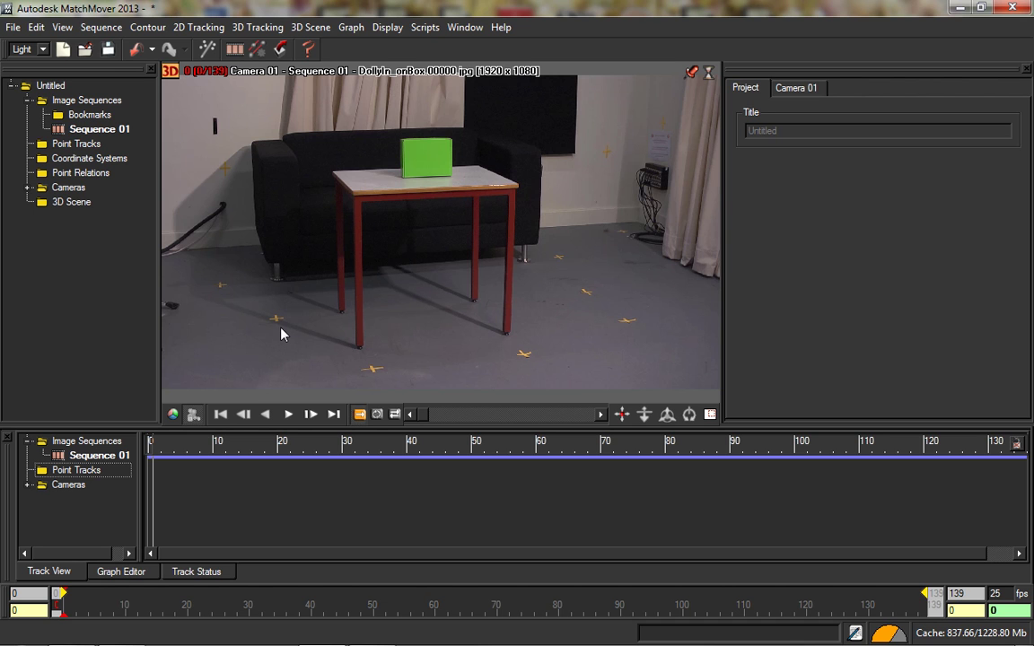
Create a new 2D track at frame 0 on the yellow tape cross left of the table's front leg, at about X 403, Y 847.
click(63, 27)
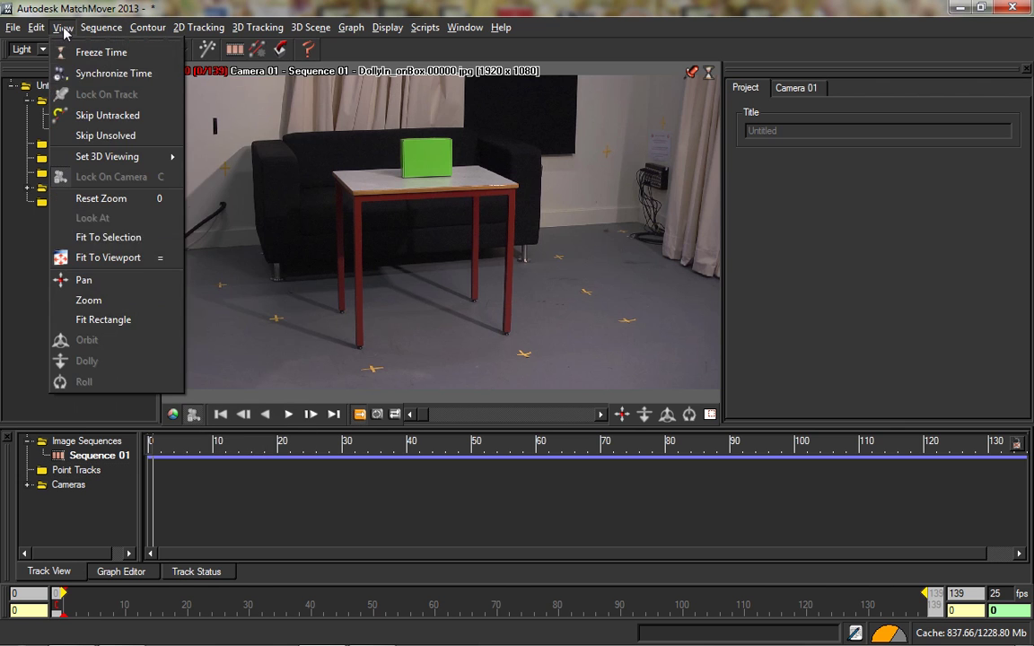
click(87, 300)
drag(529, 305, 440, 384)
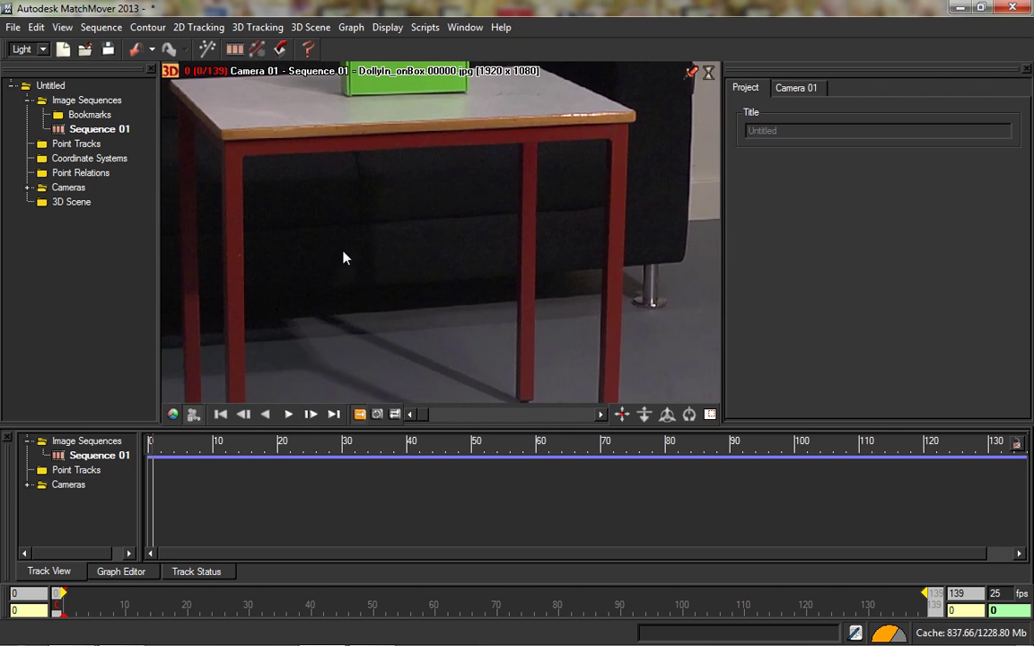
drag(335, 243, 411, 172)
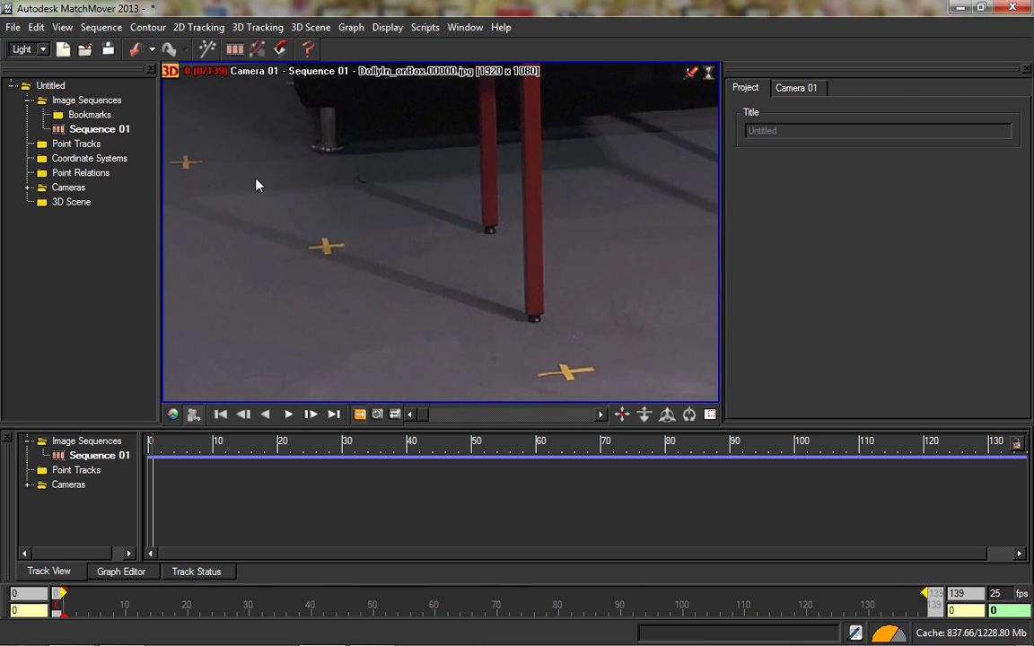
click(216, 26)
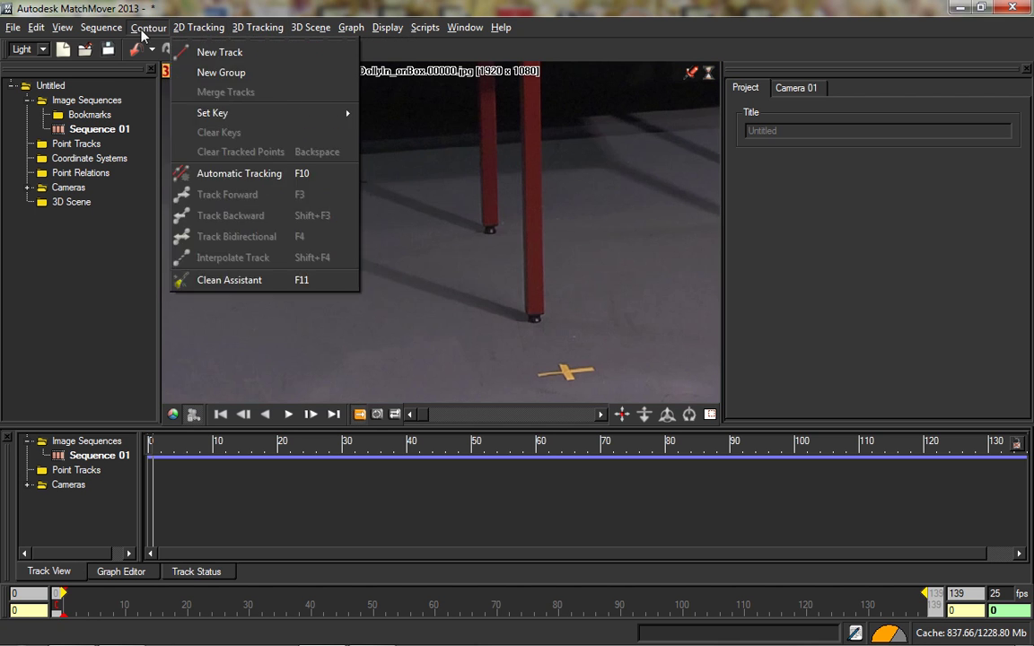
click(219, 52)
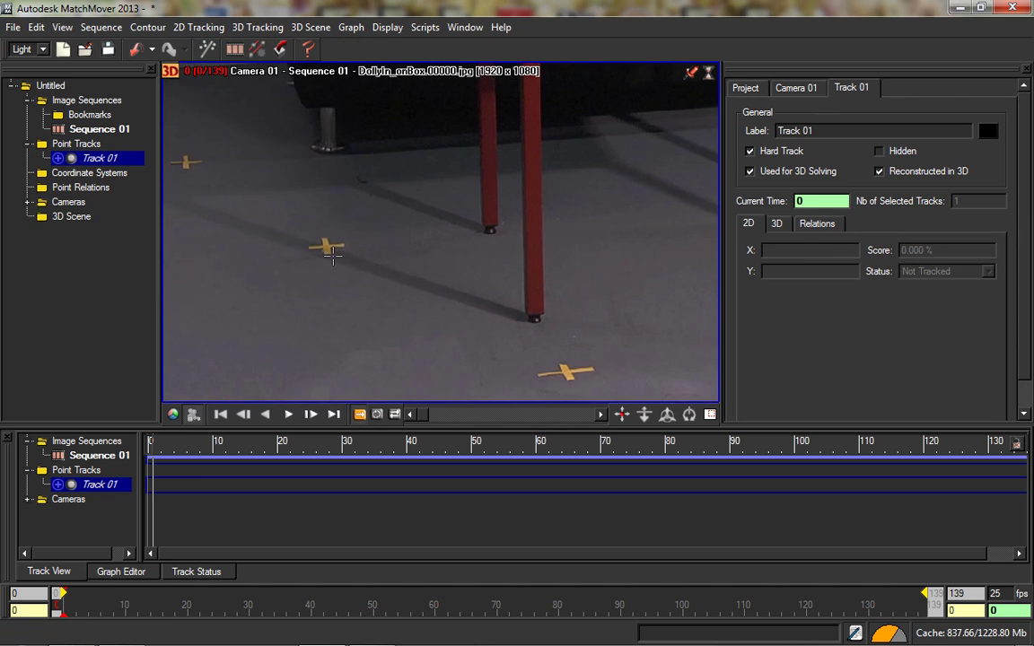
drag(327, 247, 327, 247)
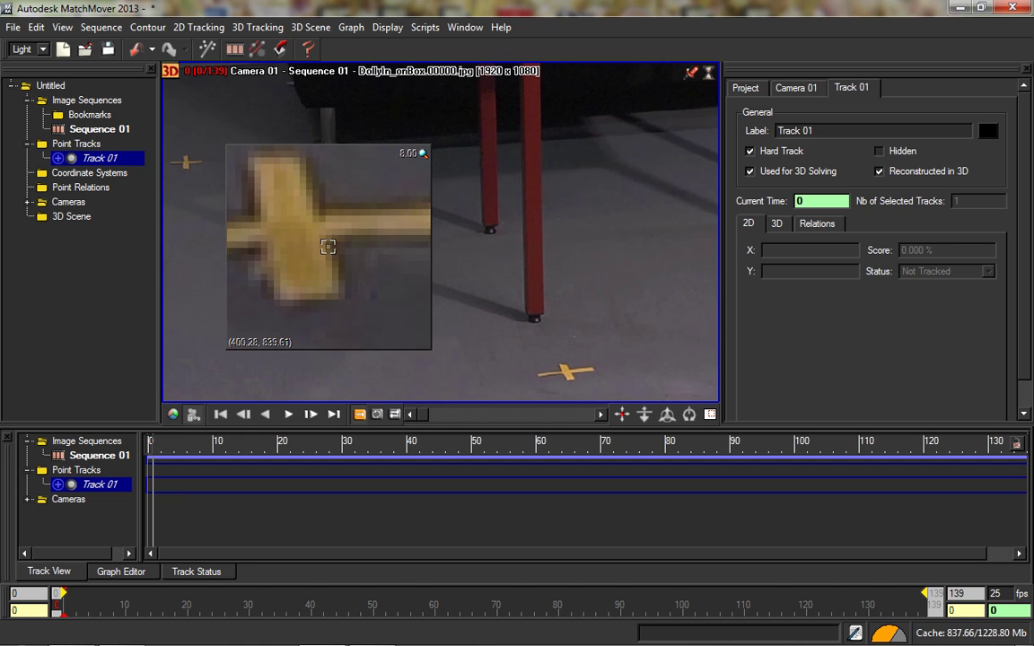
drag(328, 246, 328, 249)
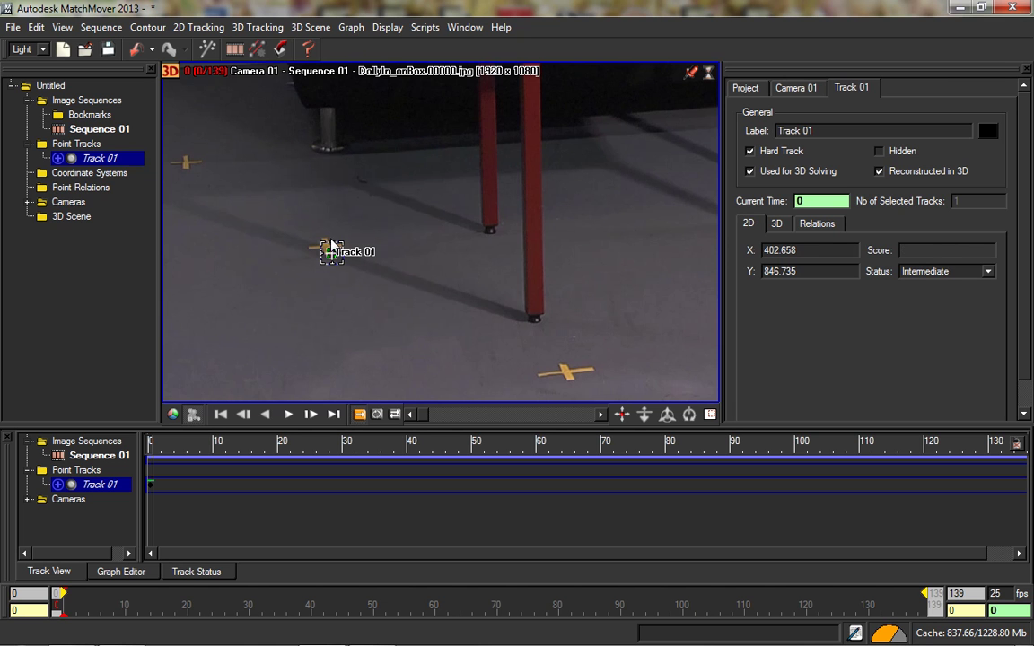
Track the point on the yellow cross forward through the sequence and scrub through the frames to check it.
key(F3)
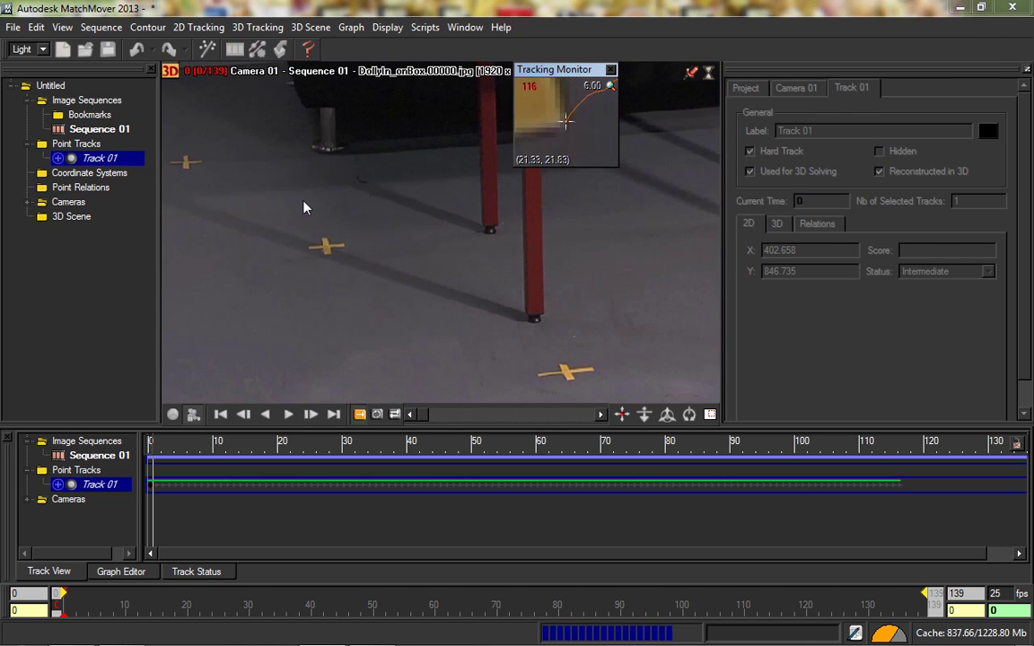
drag(57, 608, 514, 608)
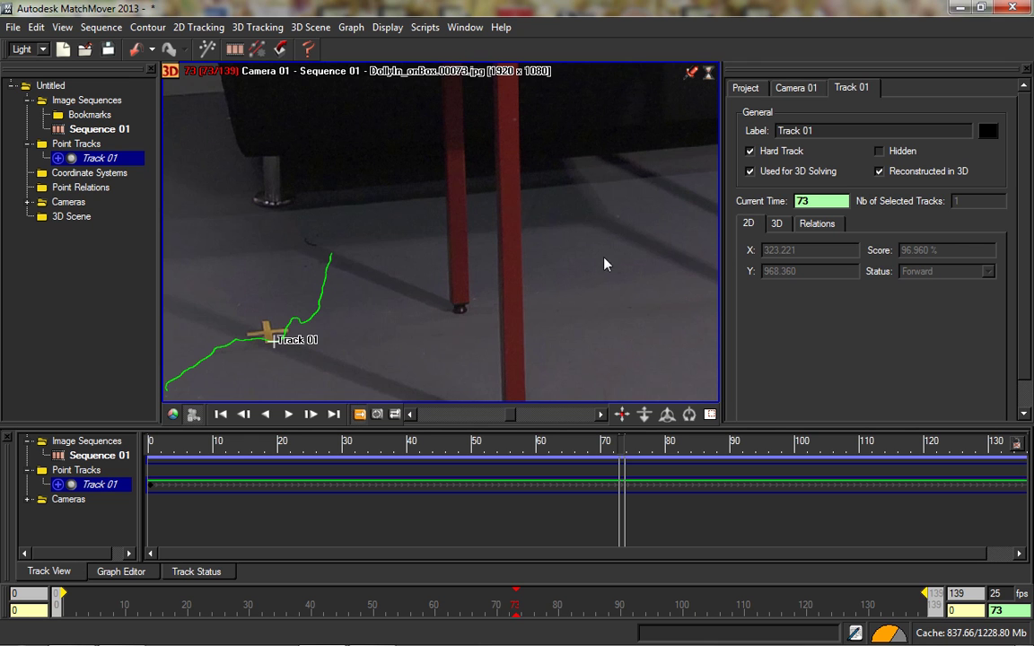
drag(144, 608, 707, 608)
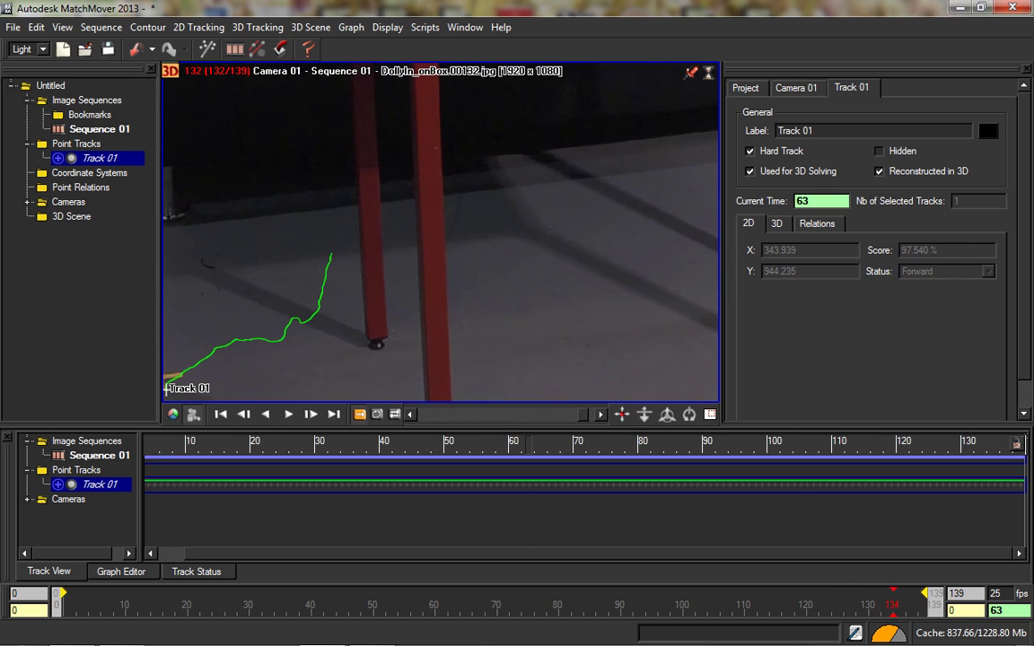
Correct Track 01 at frame 139 to about X 176, Y 1036 near the tape cross, and track it backward.
middle_drag(346, 253, 436, 212)
click(260, 351)
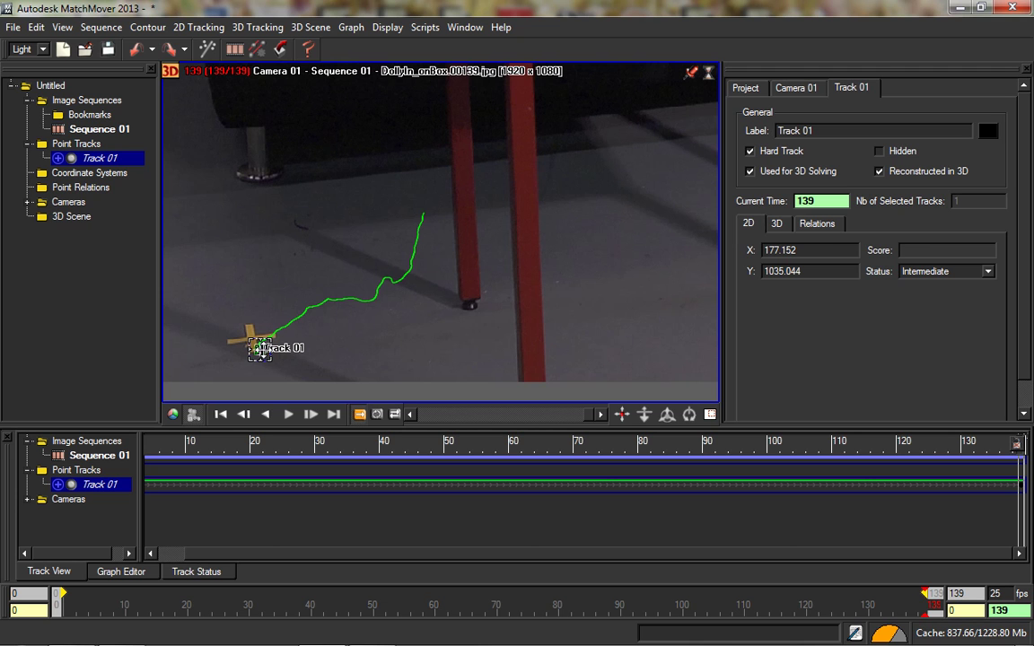
drag(260, 350, 260, 350)
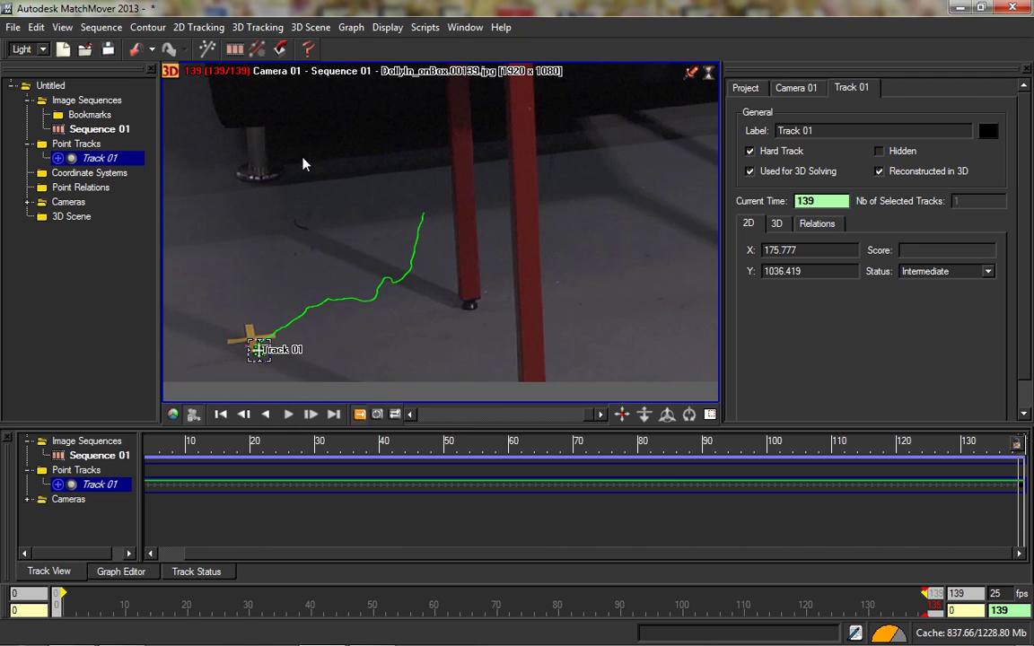
click(199, 27)
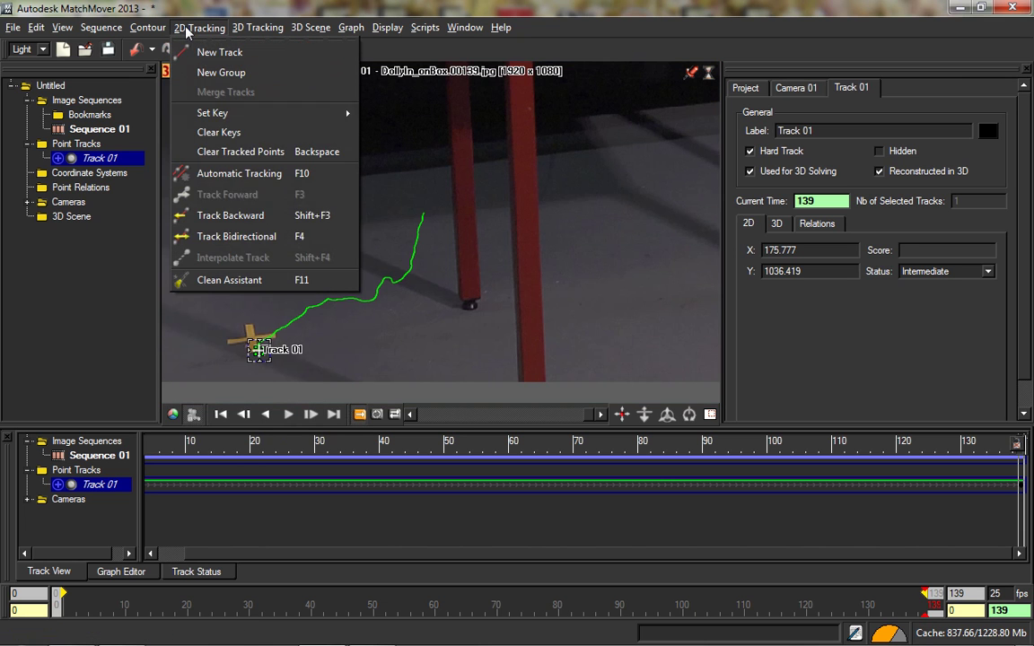
click(236, 216)
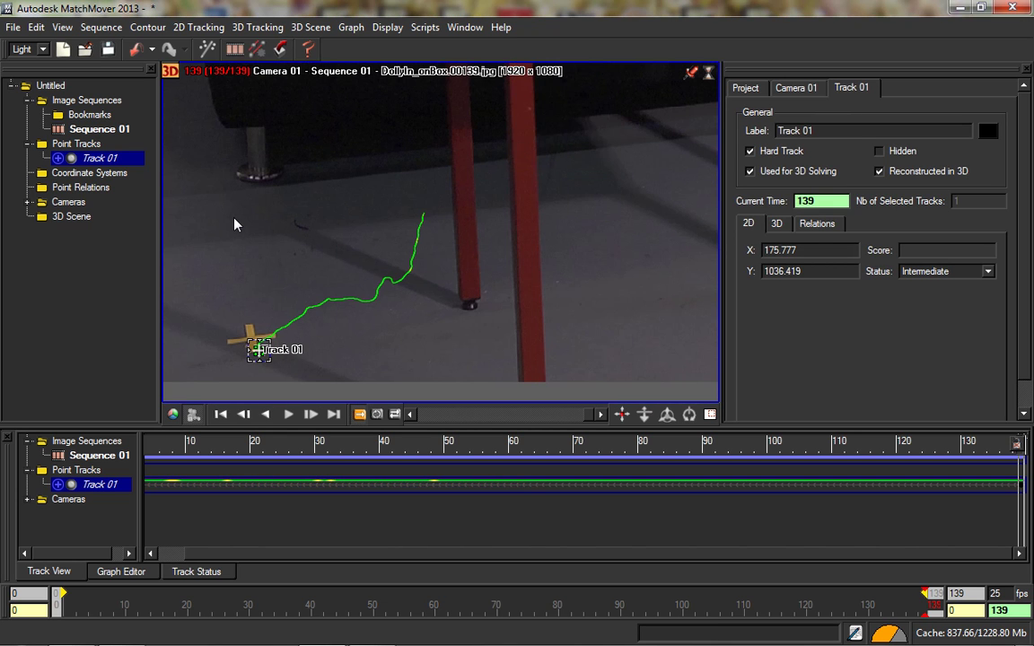
Set a key position for Track 01 at frame 7, at about X 401, Y 850, and return to frame 0.
mouse_move(217, 516)
mouse_down()
mouse_move(335, 515)
mouse_move(145, 516)
mouse_move(1023, 516)
mouse_move(194, 516)
mouse_up()
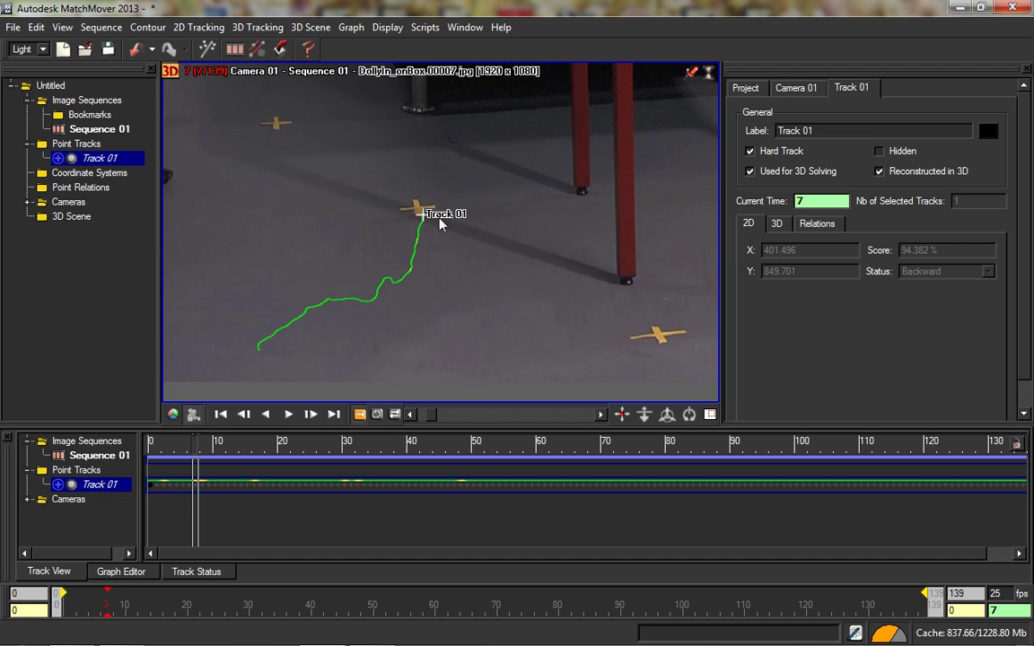
drag(423, 216, 422, 214)
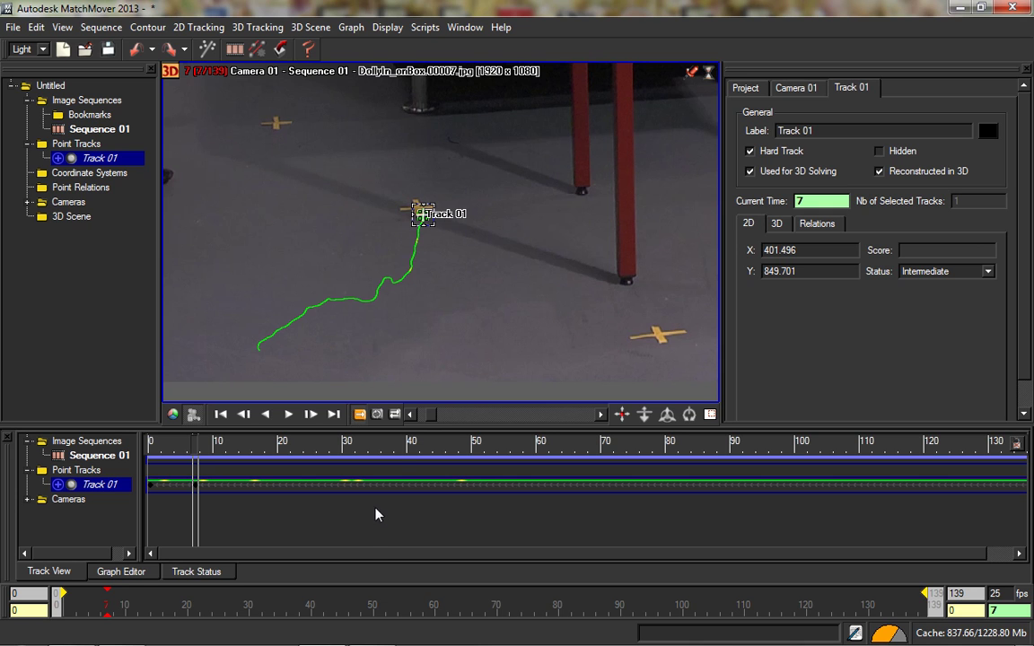
drag(183, 605, 62, 605)
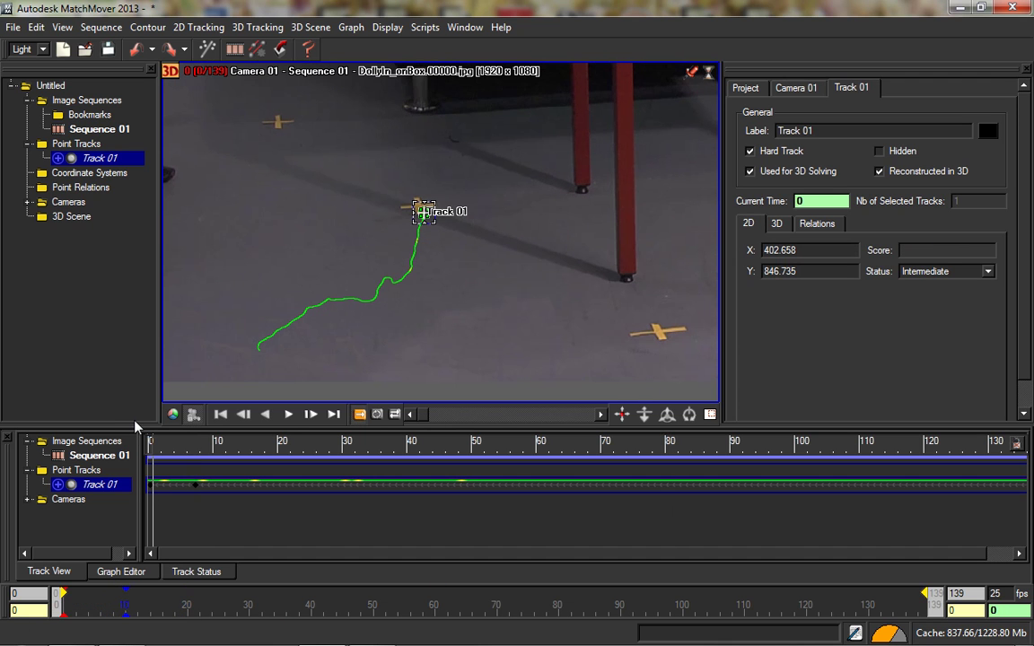
Create a 2D track at frame 0 on the tape cross beside the sofa leg, at about X 1373, Y 634, and track it forward.
middle_drag(508, 269, 273, 290)
middle_drag(592, 179, 313, 233)
mouse_move(627, 152)
middle_down()
mouse_move(472, 251)
mouse_move(473, 286)
middle_up()
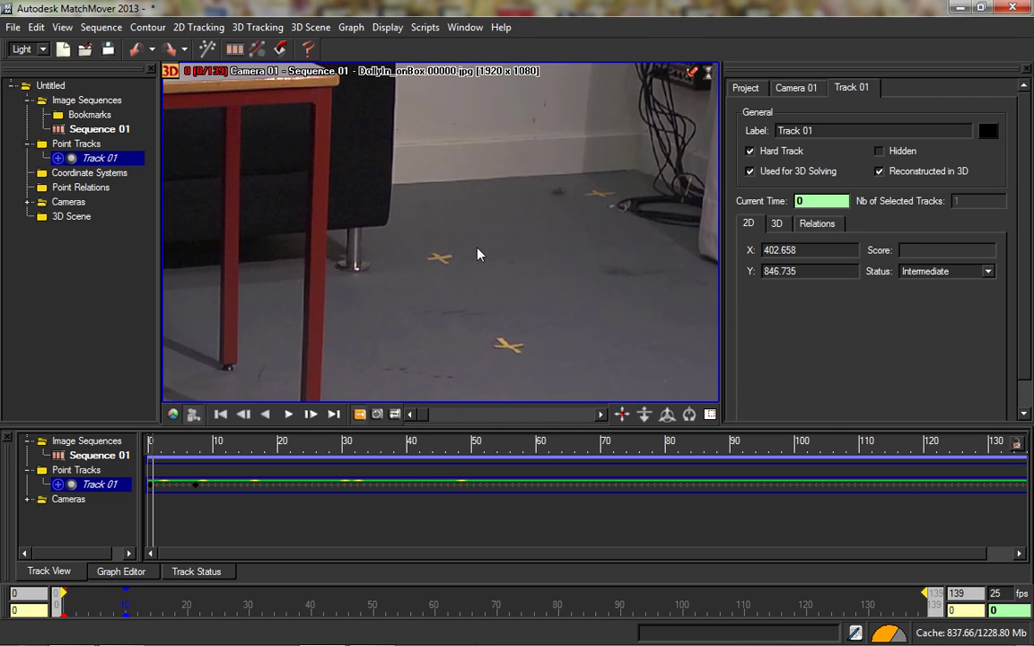
click(198, 27)
click(216, 49)
drag(408, 282, 450, 251)
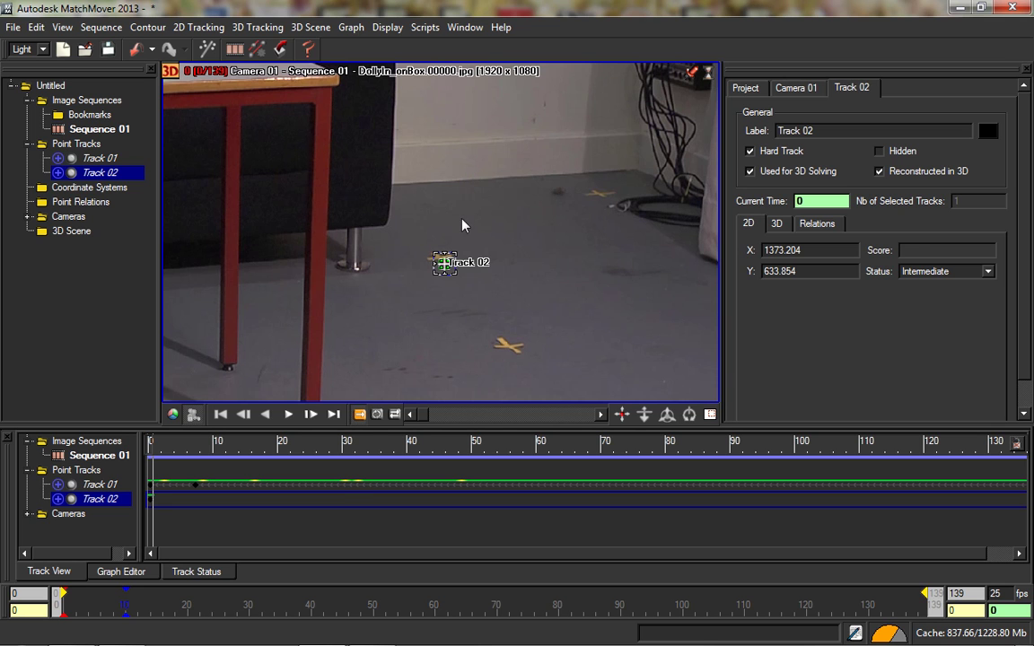
key(F3)
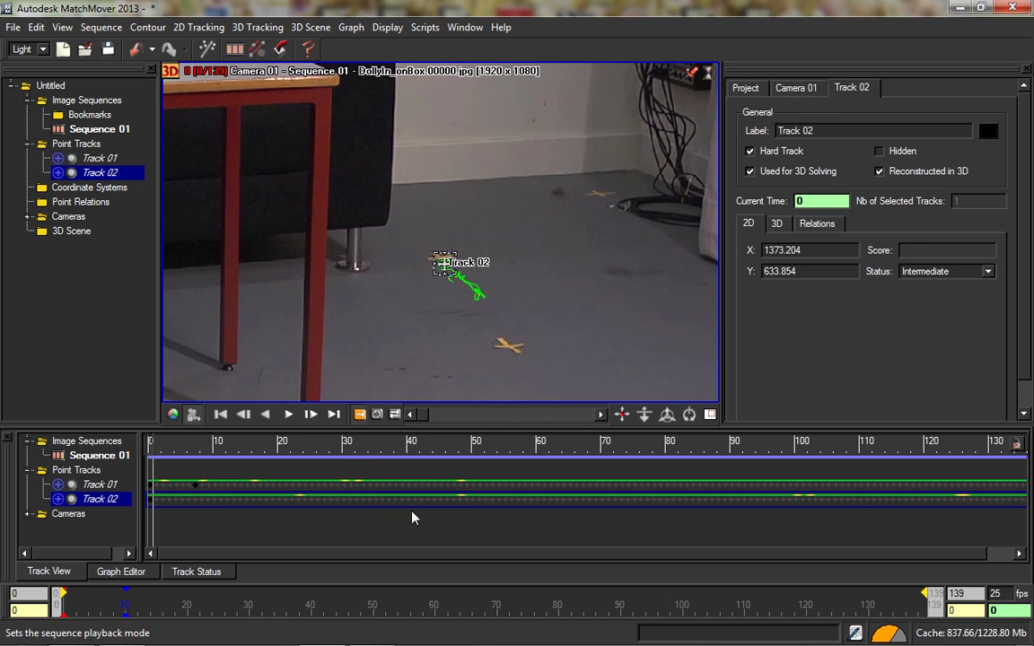
drag(231, 603, 61, 603)
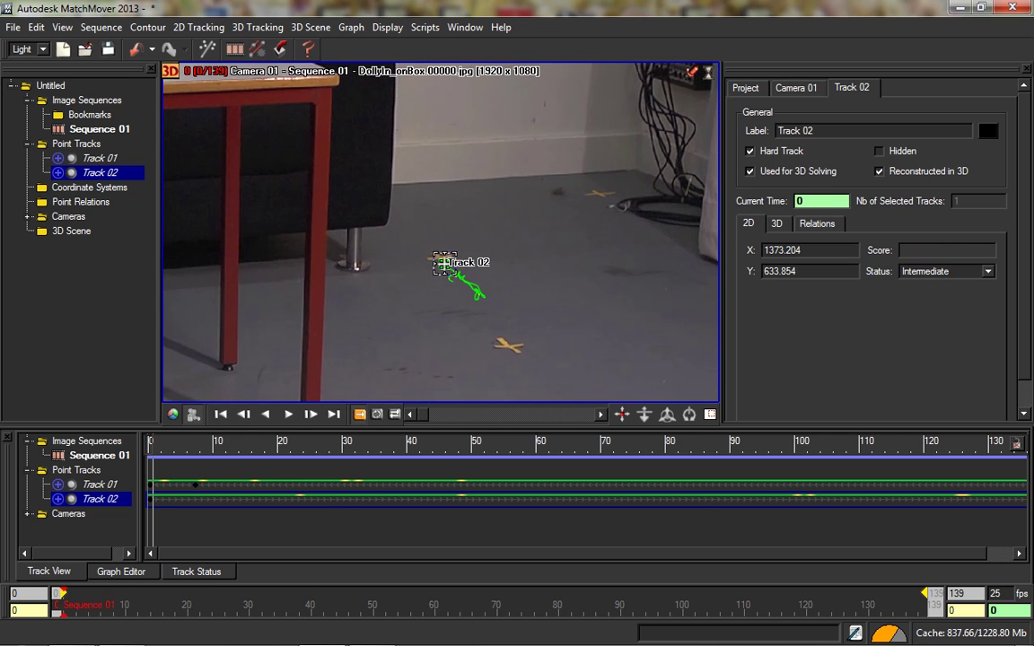
Create a 2D track at frame 0 on the next cross nearer the camera, at about X 1472, Y 757, track it forward and check it.
click(198, 27)
click(203, 50)
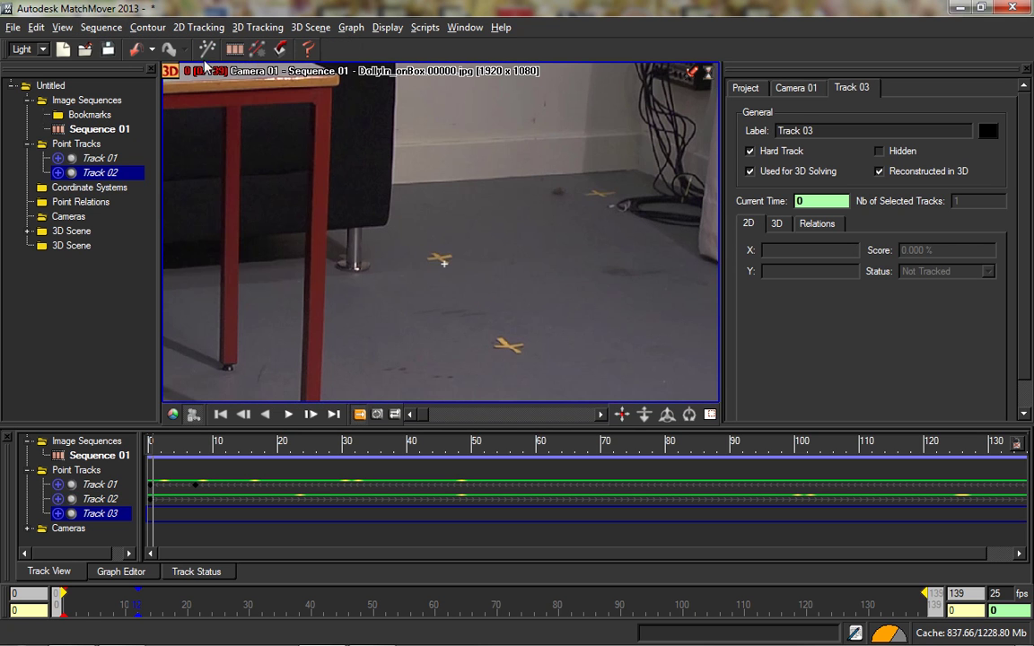
drag(506, 350, 509, 353)
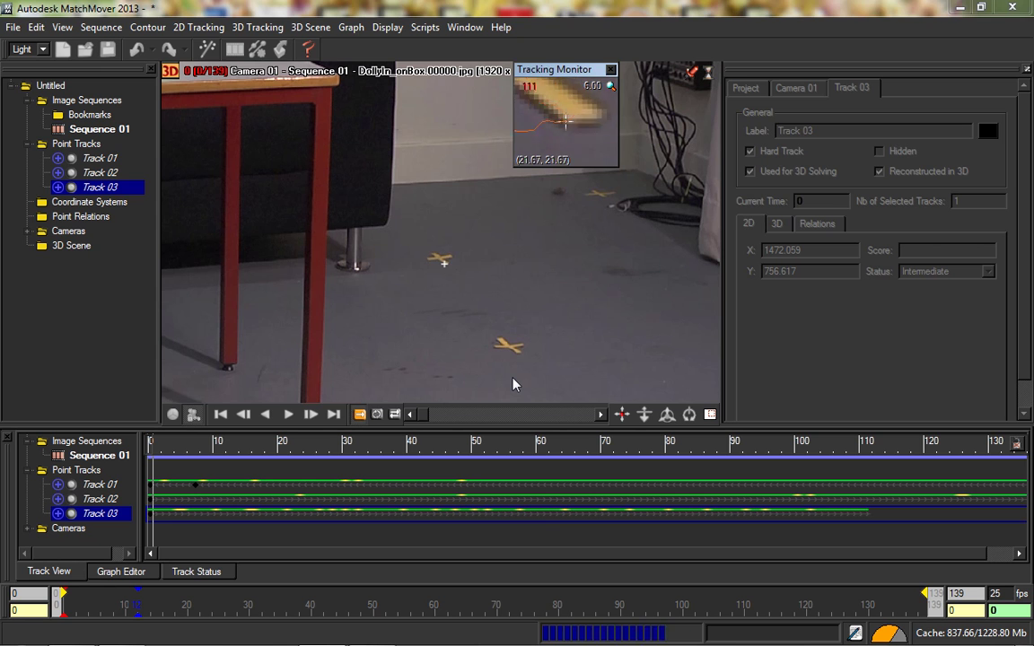
mouse_move(364, 603)
mouse_down()
mouse_move(63, 603)
mouse_move(453, 603)
mouse_up()
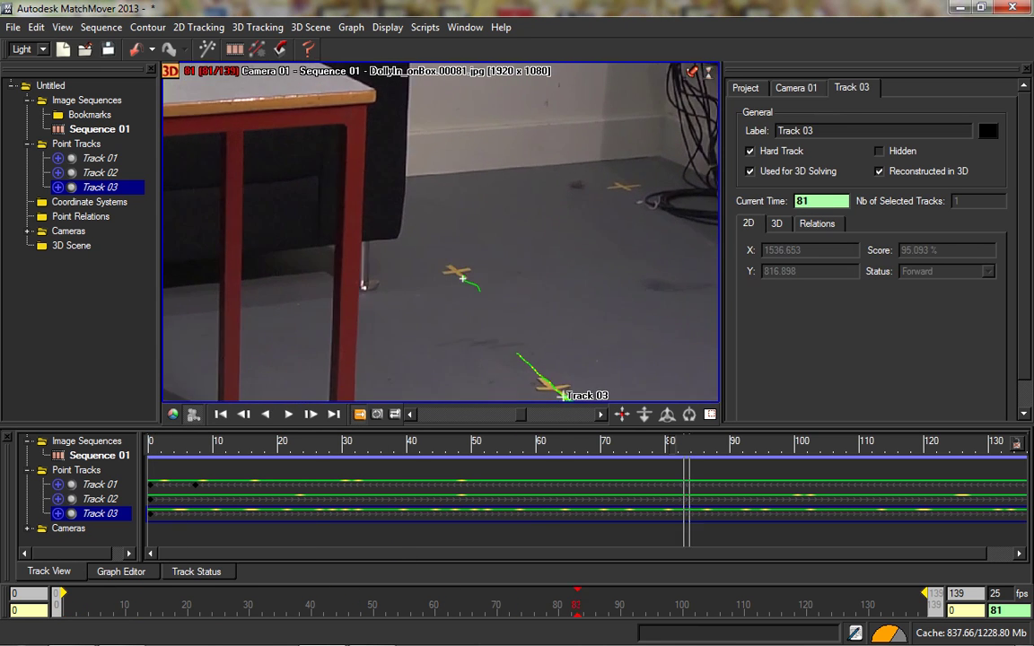
middle_drag(475, 187, 408, 75)
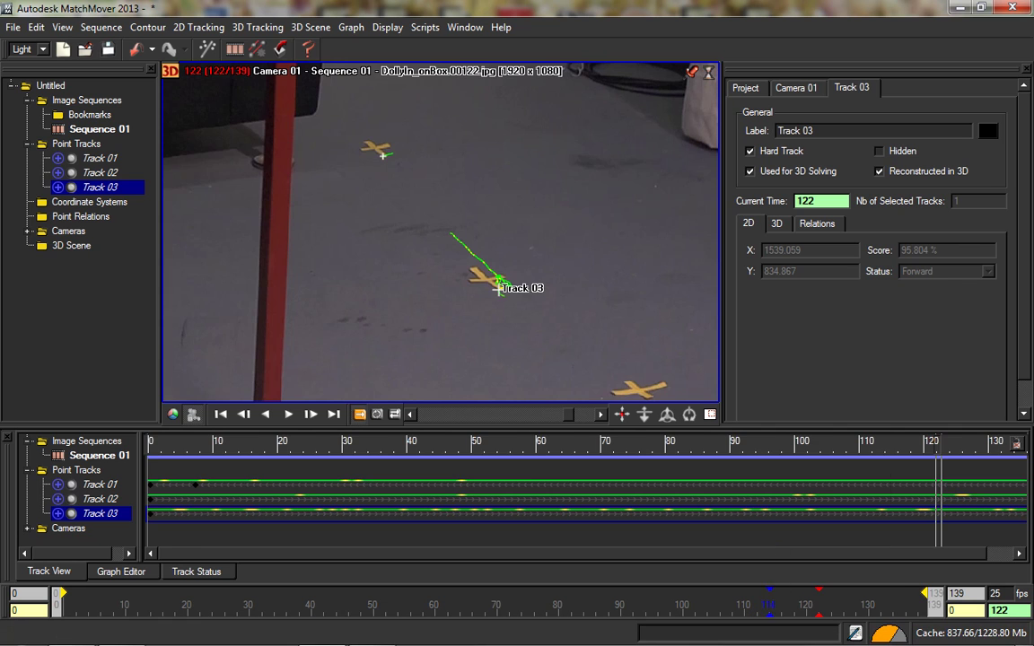
Set a key position for Track 03 at frame 139, at about X 1545, Y 843, and track it backward.
drag(809, 601, 979, 602)
drag(502, 295, 501, 296)
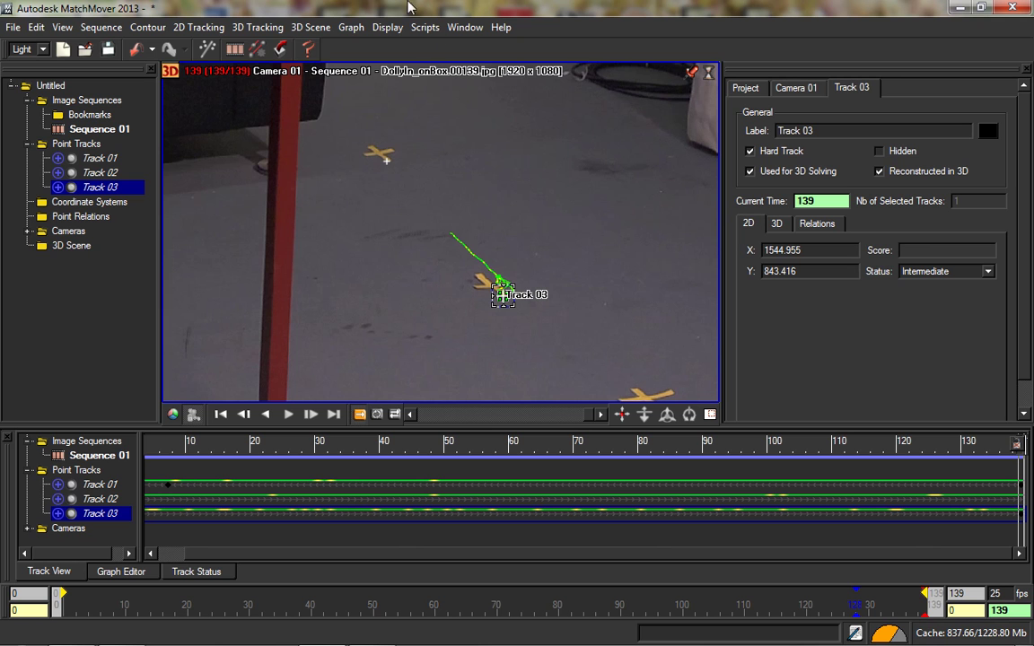
click(200, 27)
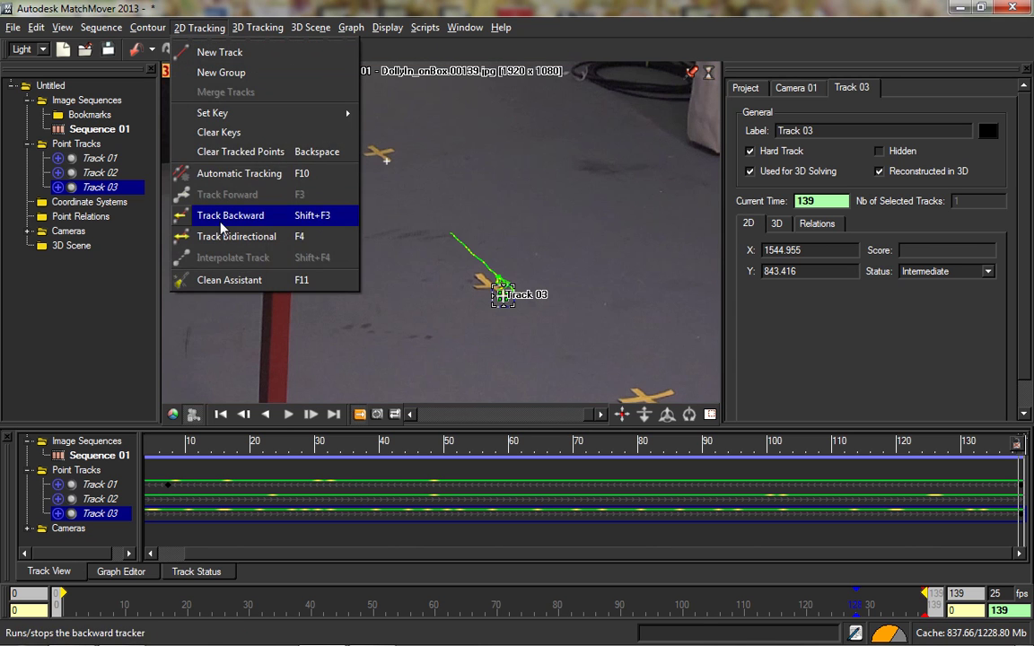
click(219, 216)
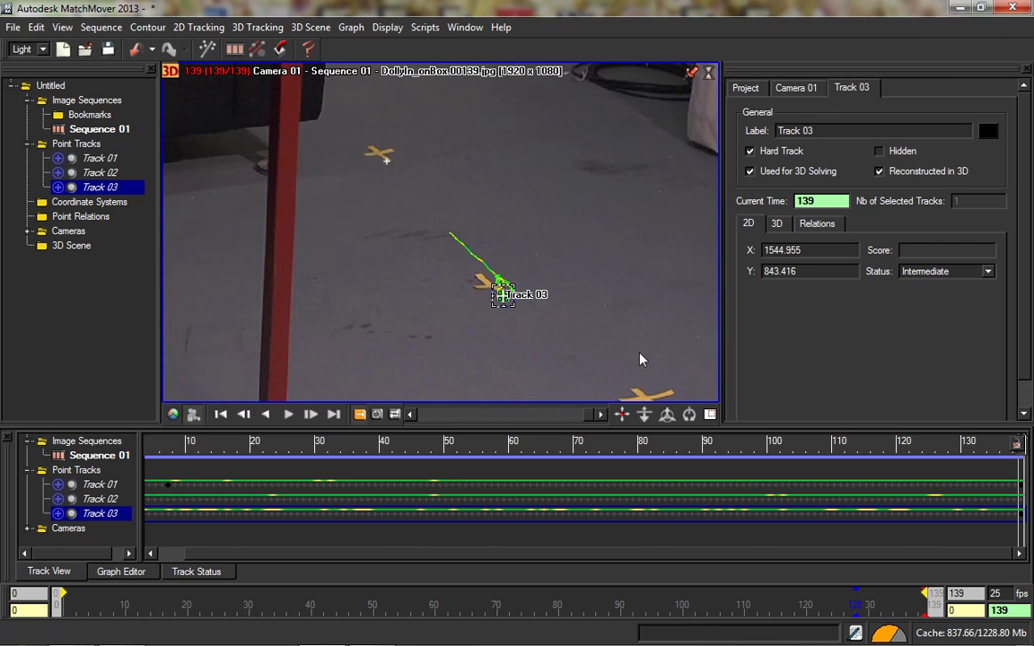
Correct Track 03 at frame 37 to about X 1513, Y 793, retrack it and deselect the track.
drag(584, 587, 292, 597)
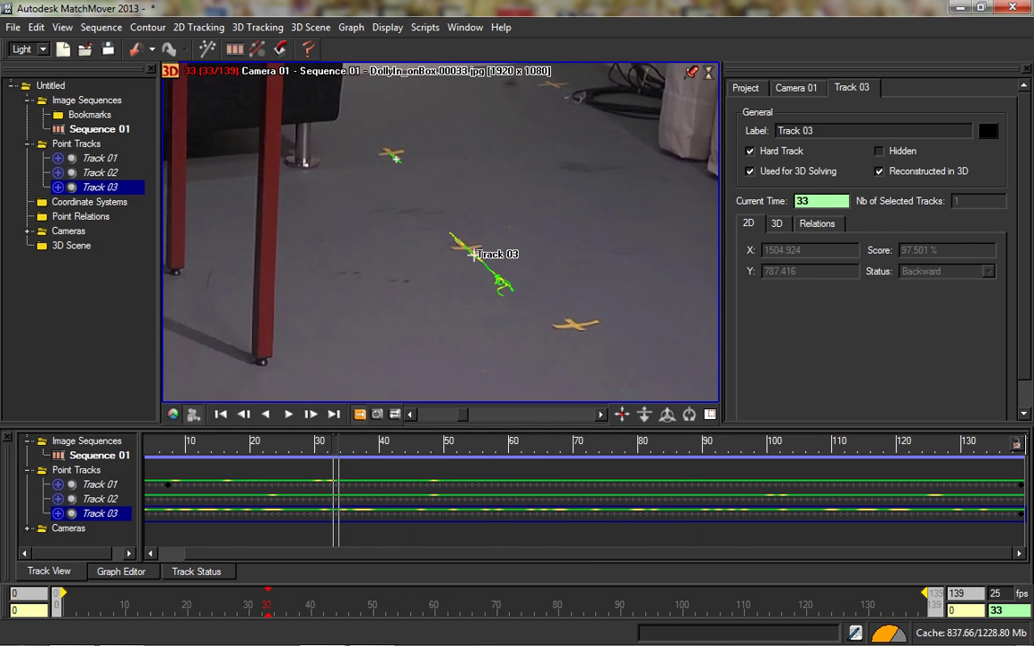
drag(484, 259, 479, 261)
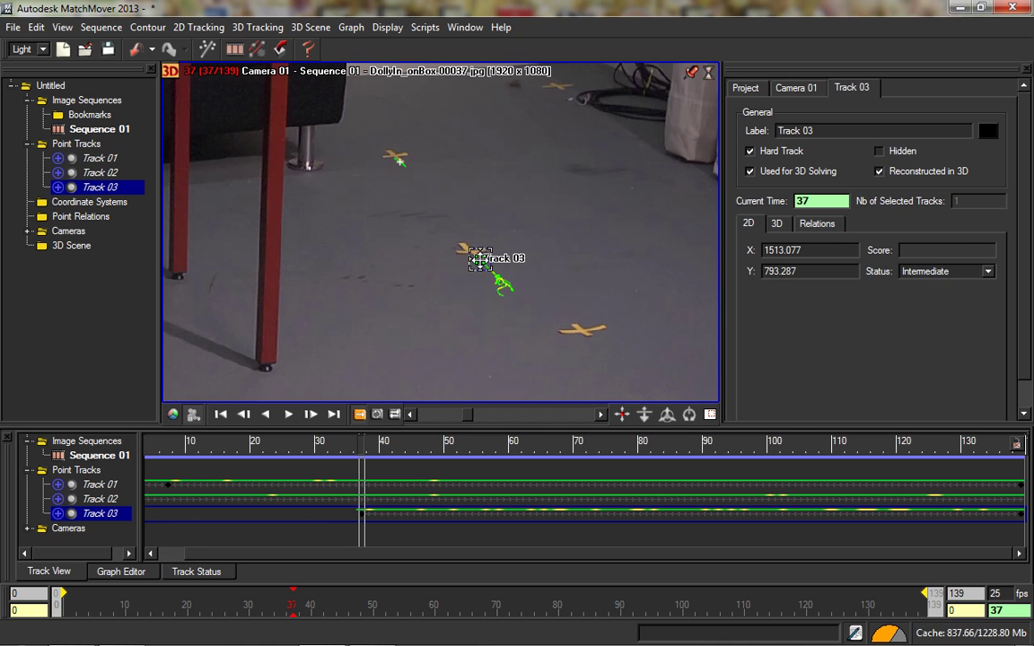
key(F3)
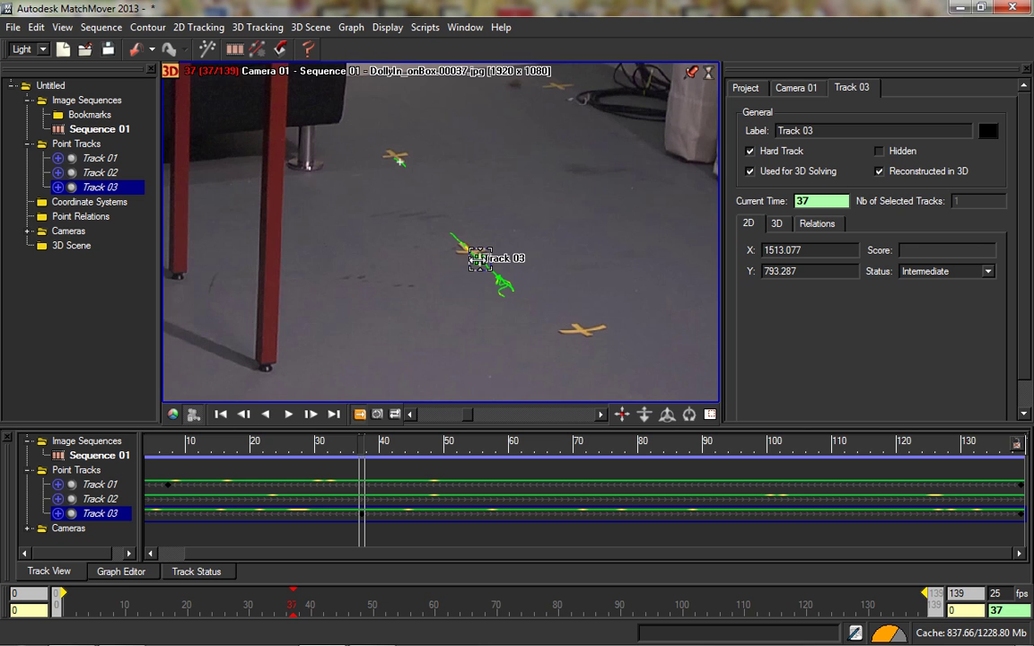
click(665, 238)
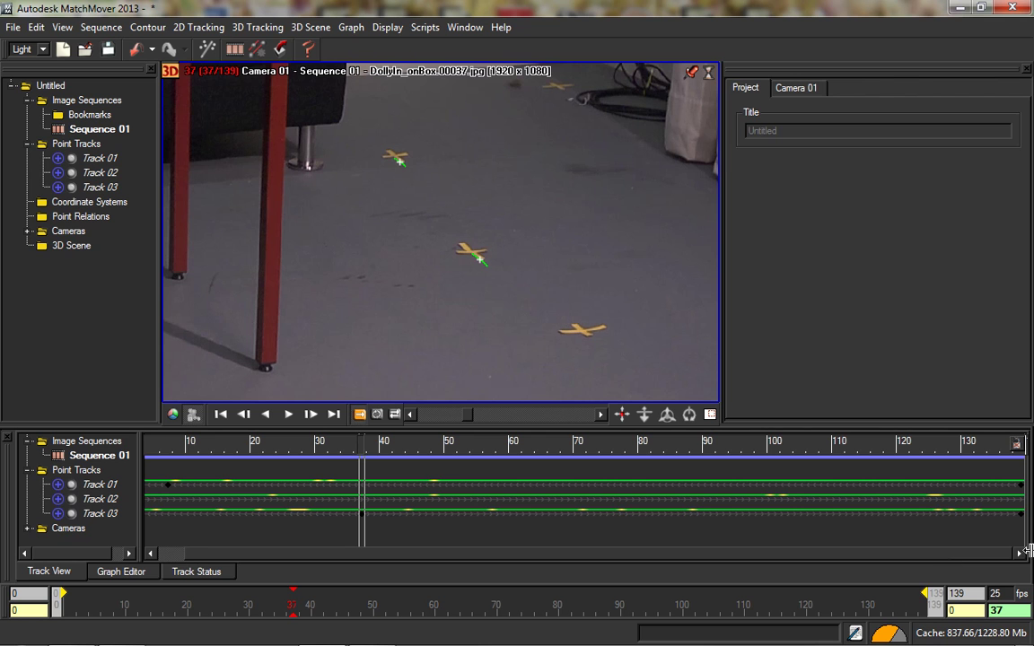
Set a key position for Track 02 at frame 139, at about X 1384, Y 658, and retrack it backward.
click(1020, 498)
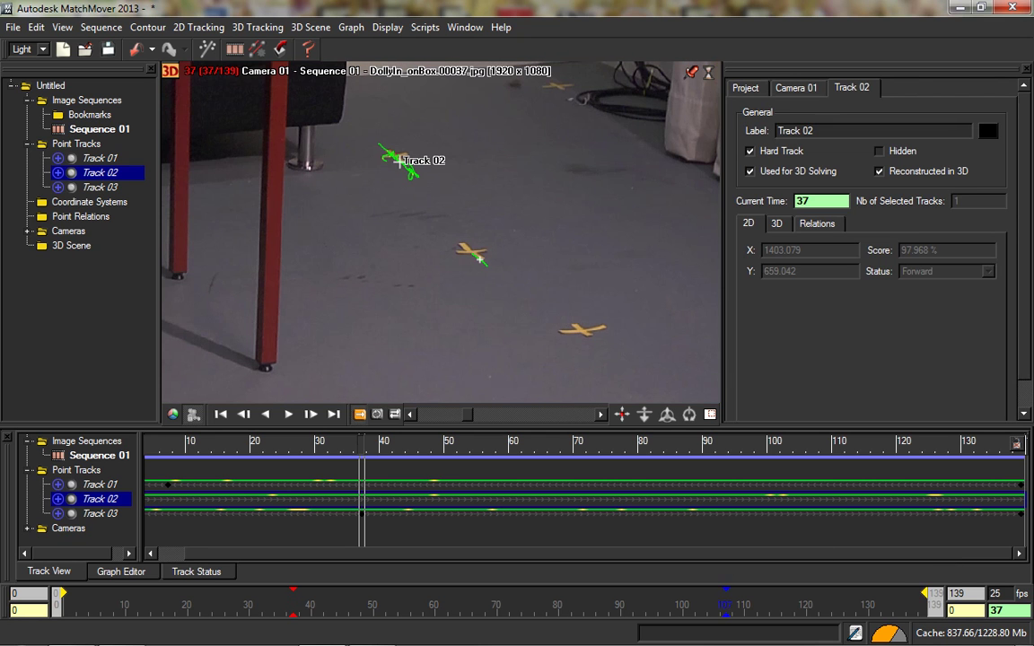
key(End)
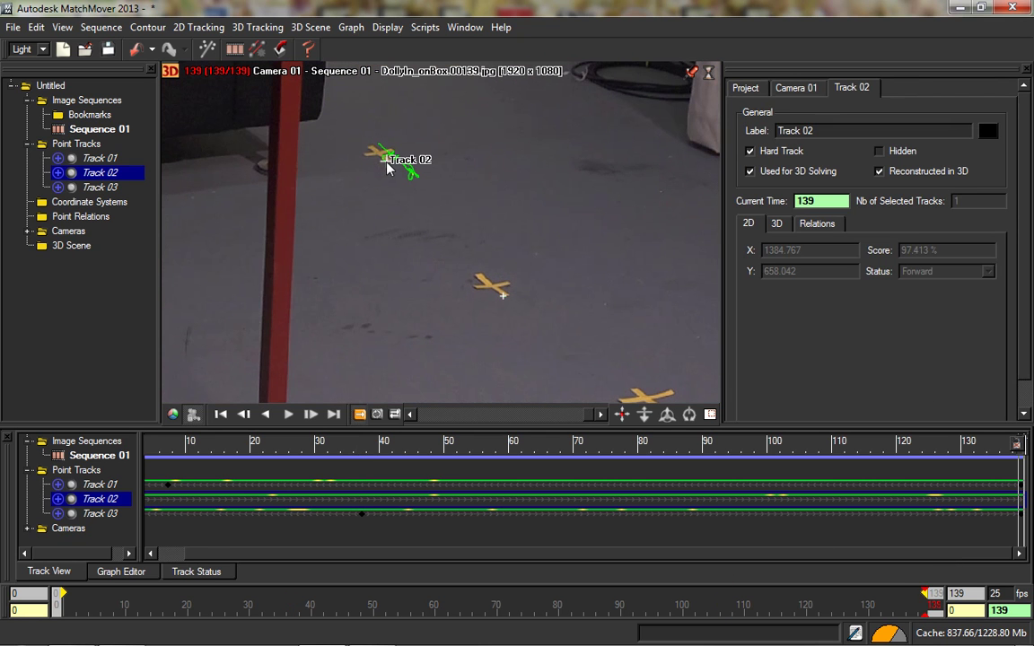
drag(386, 166, 386, 160)
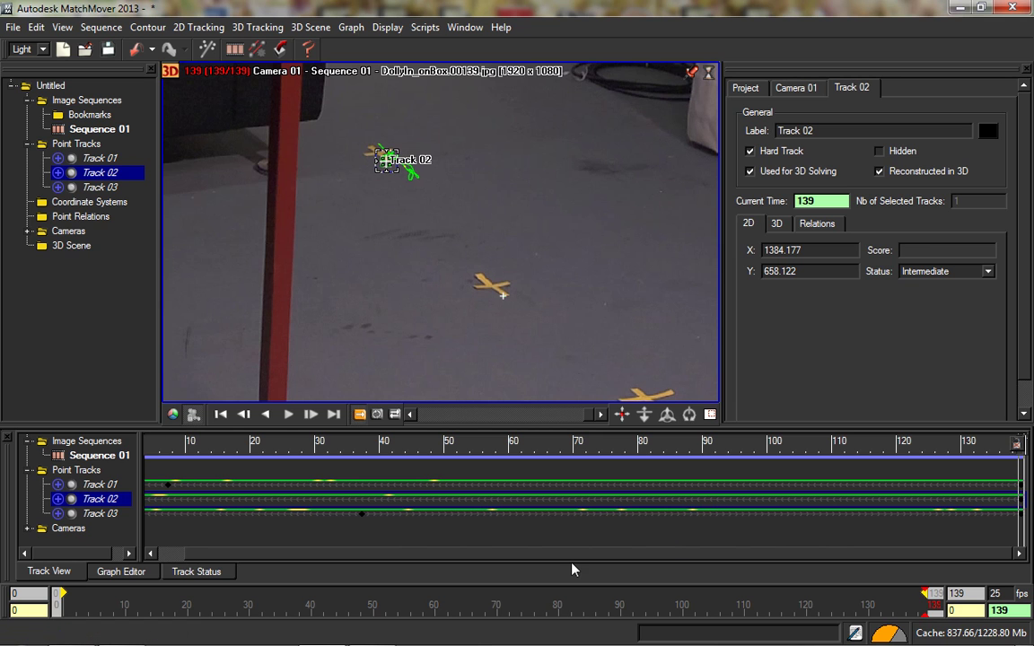
Create a 2D track at frame 0 on the third floor cross right of the table, at about X 1587, Y 838, and track it forward.
click(198, 27)
click(218, 49)
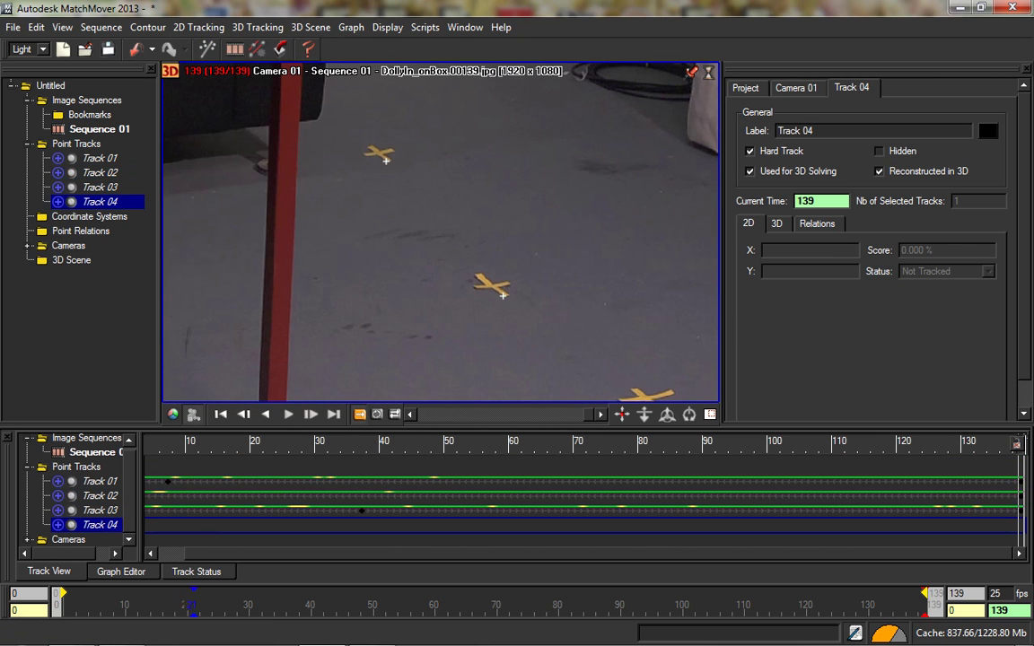
click(221, 413)
drag(543, 297, 534, 295)
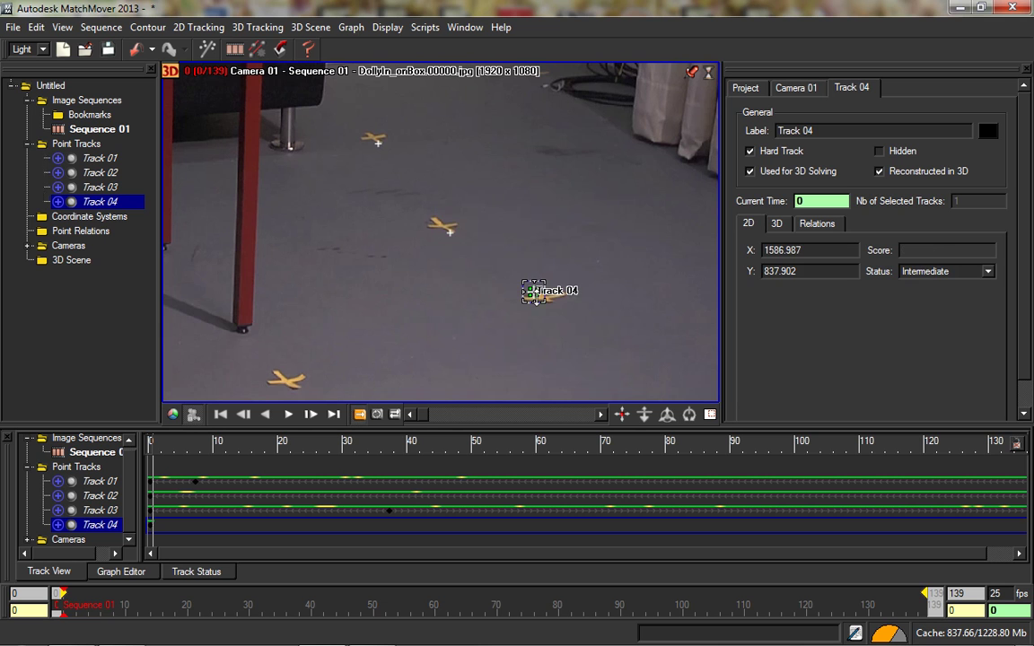
key(F3)
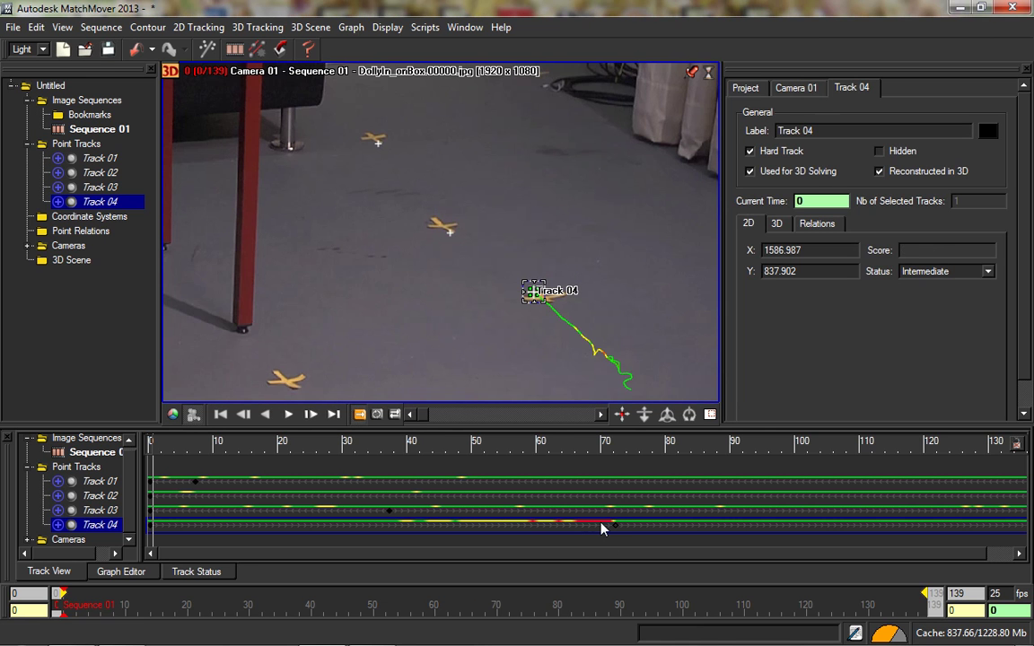
Correct Track 04 at frame 69 to about X 1700, Y 936 at the cross's tip, retrack it and deselect the track.
drag(574, 601, 546, 601)
drag(690, 444, 595, 444)
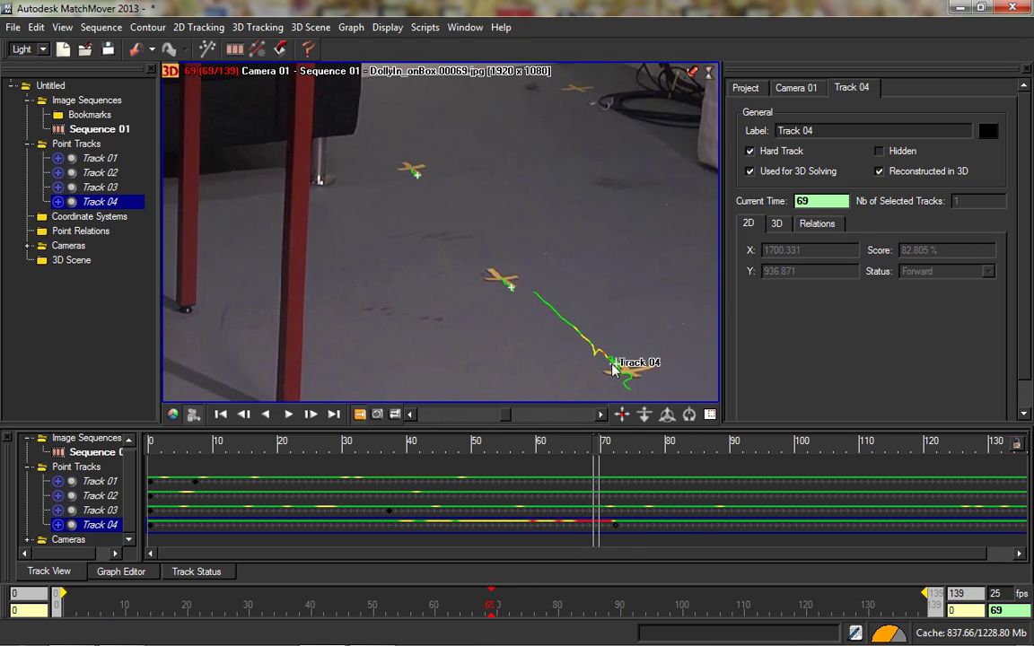
drag(614, 365, 614, 361)
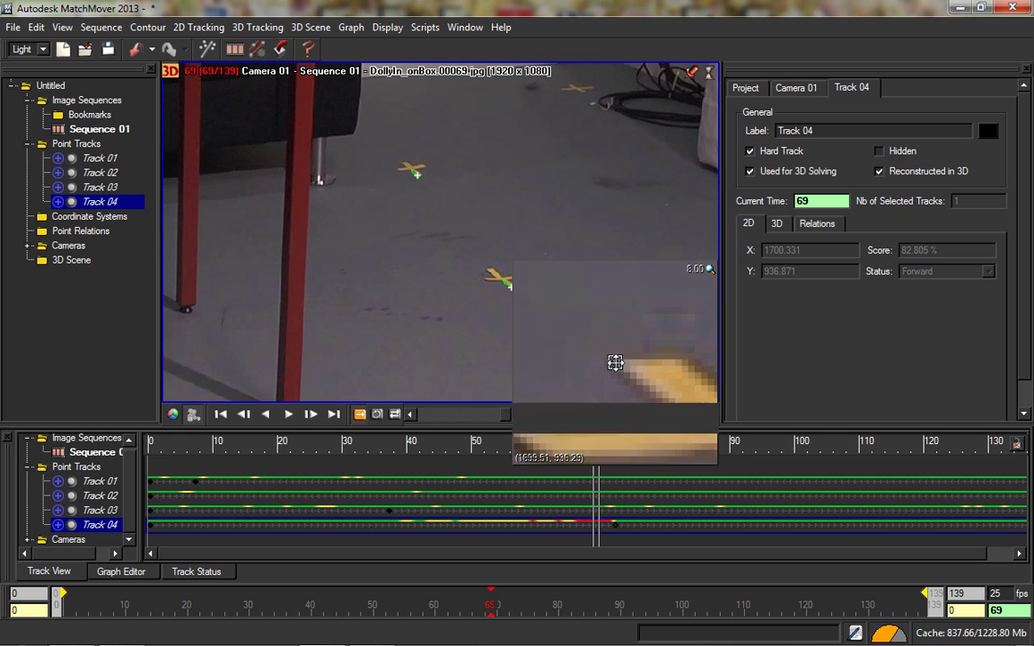
key(F3)
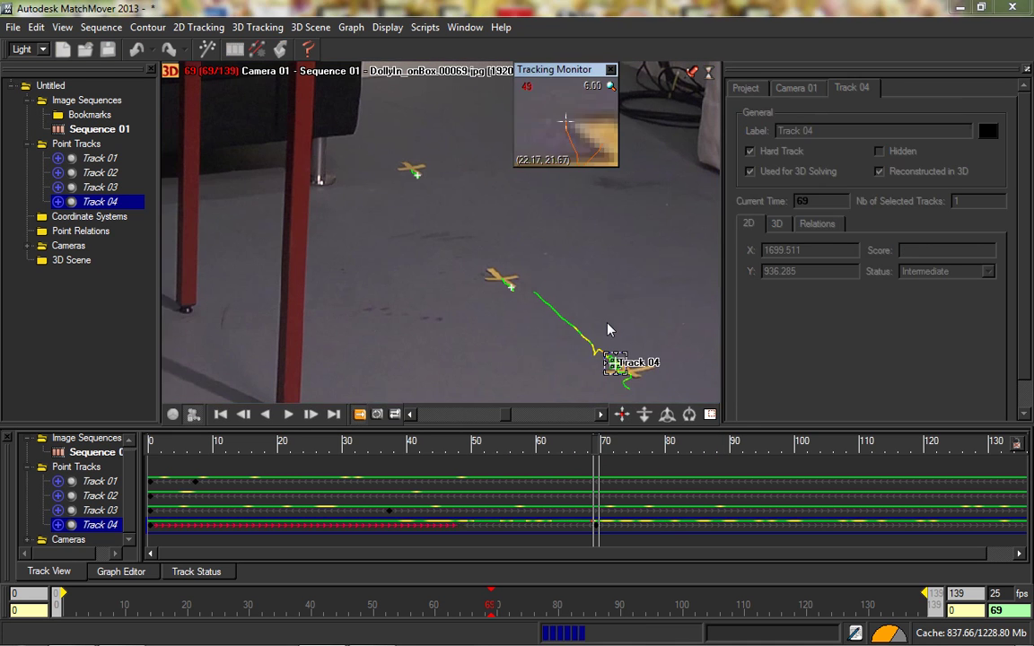
click(653, 393)
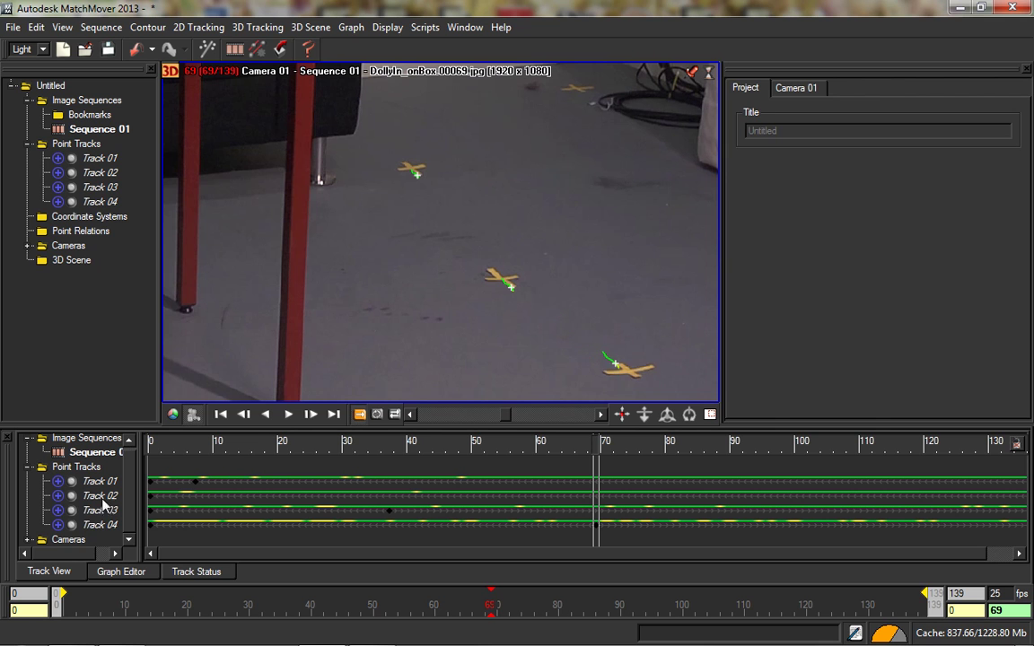
Delete Track 04 from the point tracks.
click(93, 524)
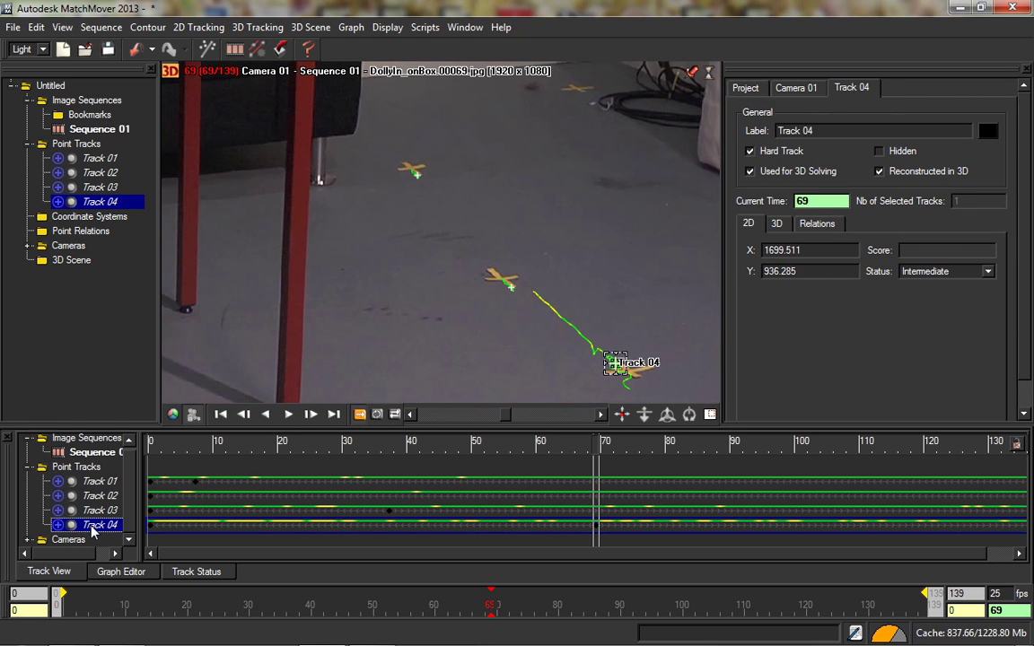
key(Delete)
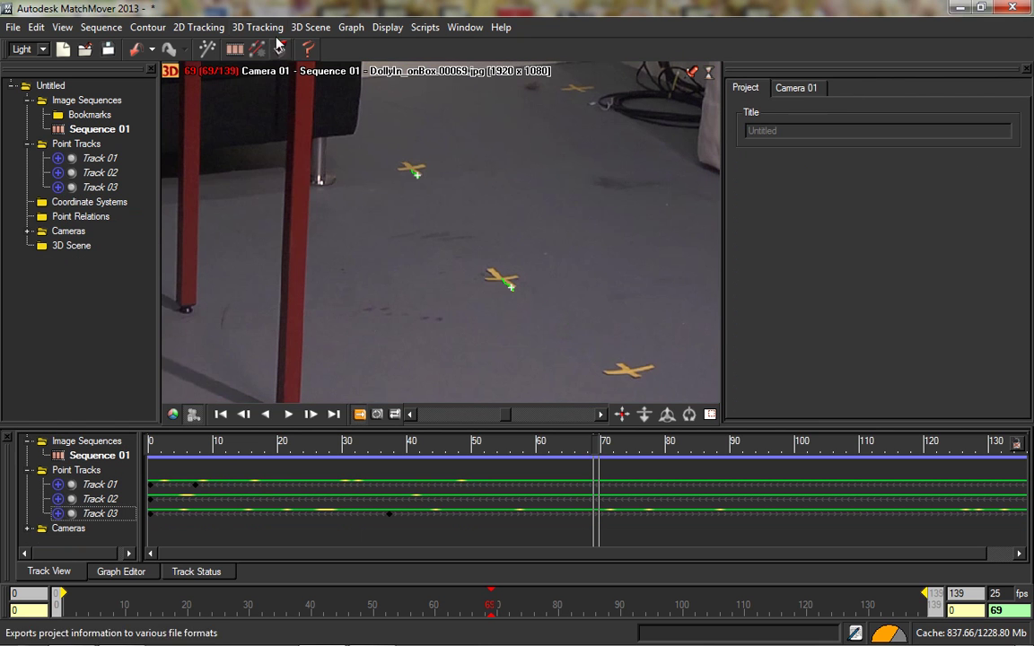
click(235, 25)
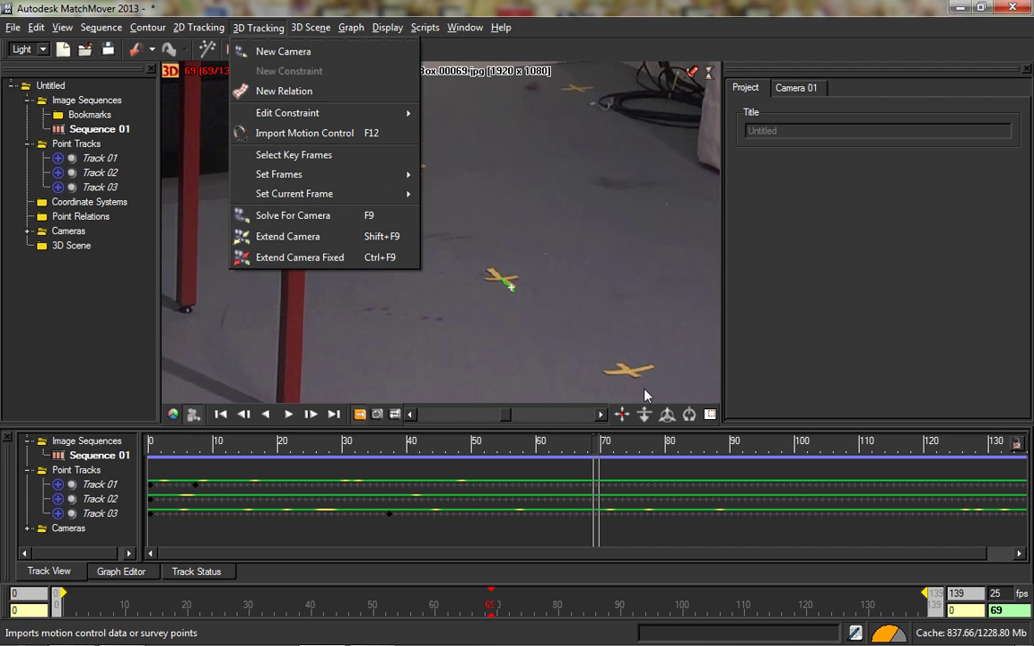
click(578, 349)
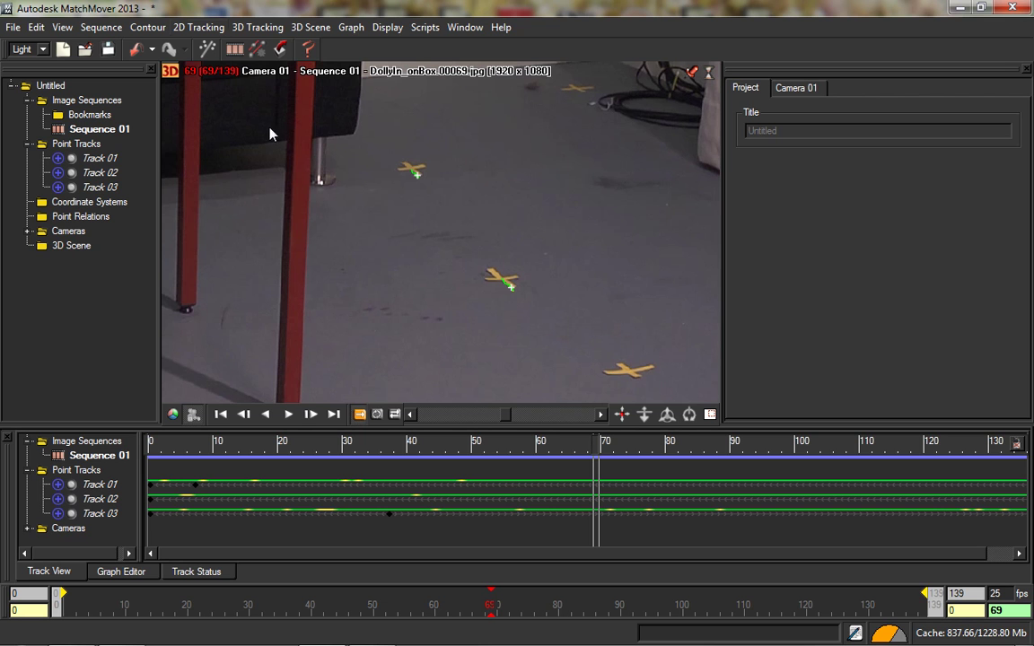
Create a 2D track at frame 69 on the third floor cross, about X 1726, Y 955, and track it forward and backward.
click(199, 27)
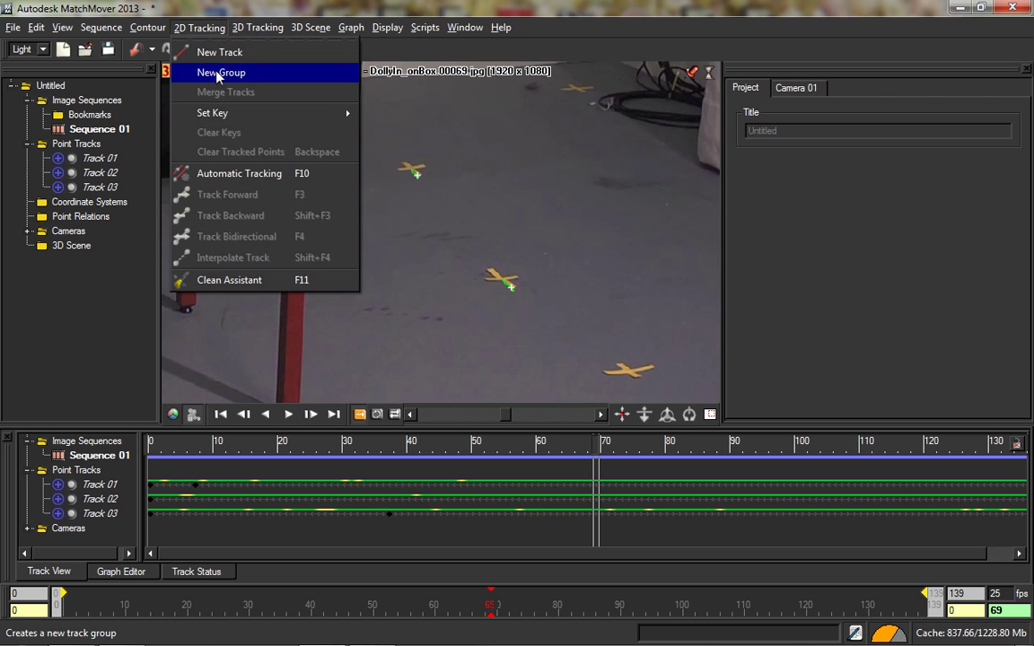
click(222, 52)
click(622, 365)
drag(621, 365, 622, 366)
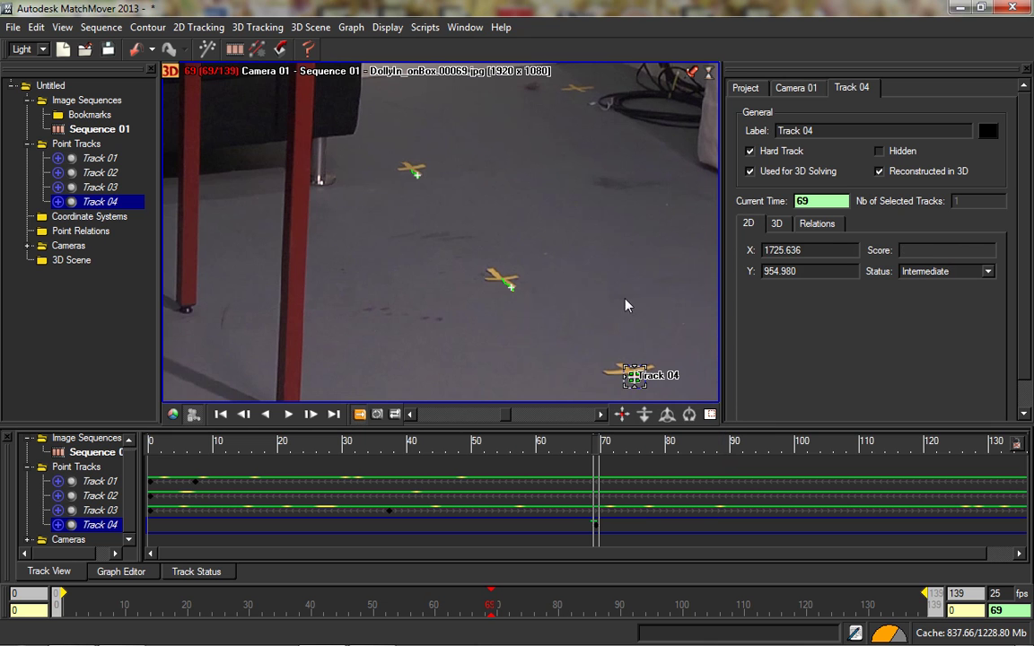
key(F3)
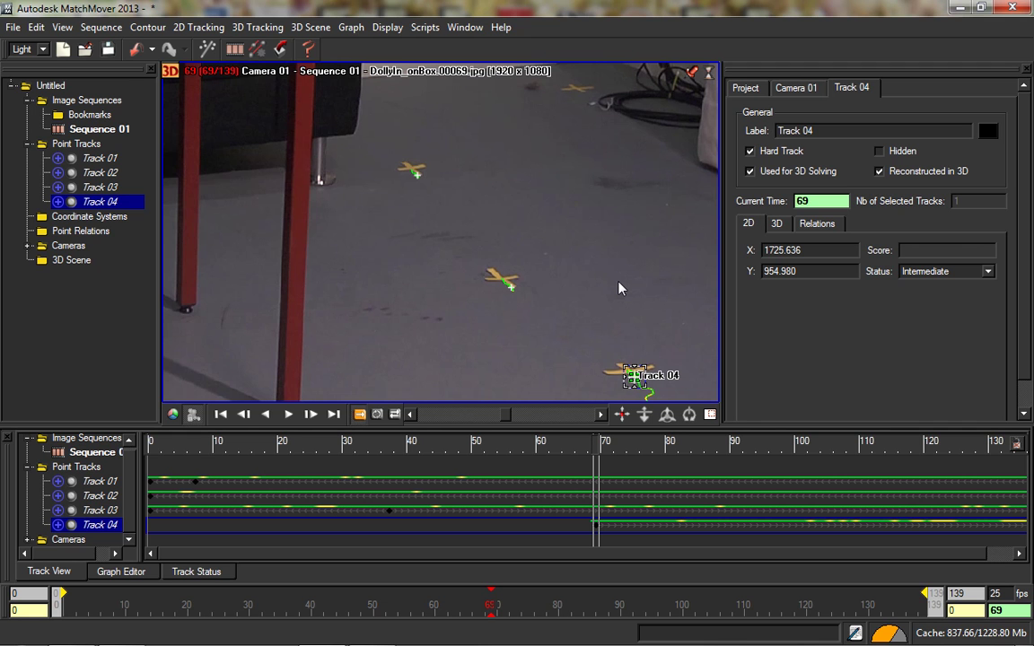
key(F2)
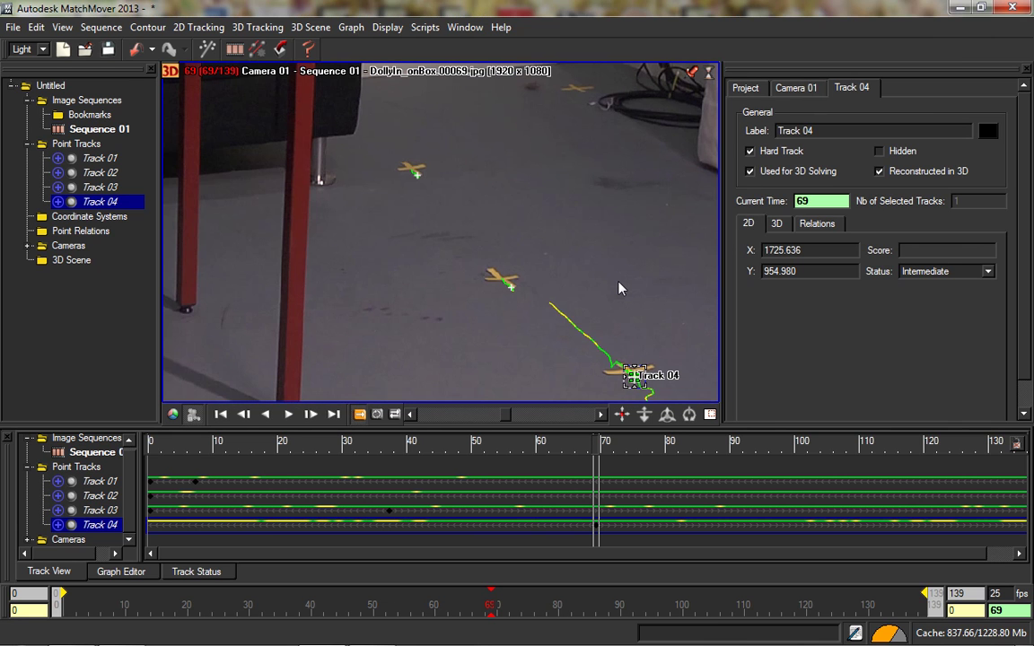
Correct Track 04 at frame 0 to about X 1606, Y 851 on the floor cross and track it forward.
drag(490, 605, 59, 605)
drag(550, 308, 547, 302)
key(F3)
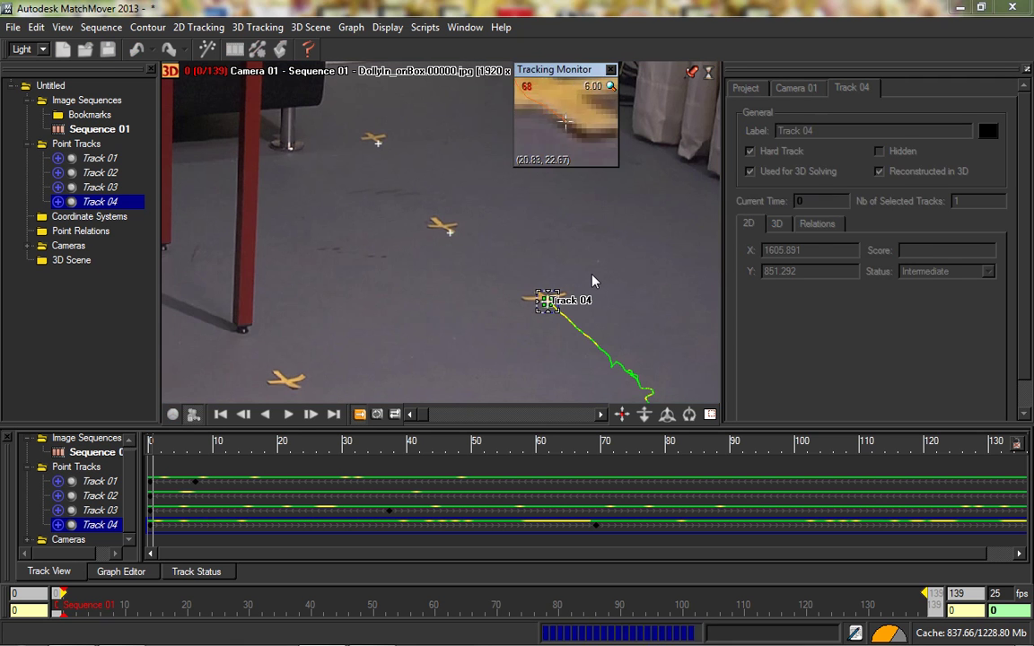
key(F3)
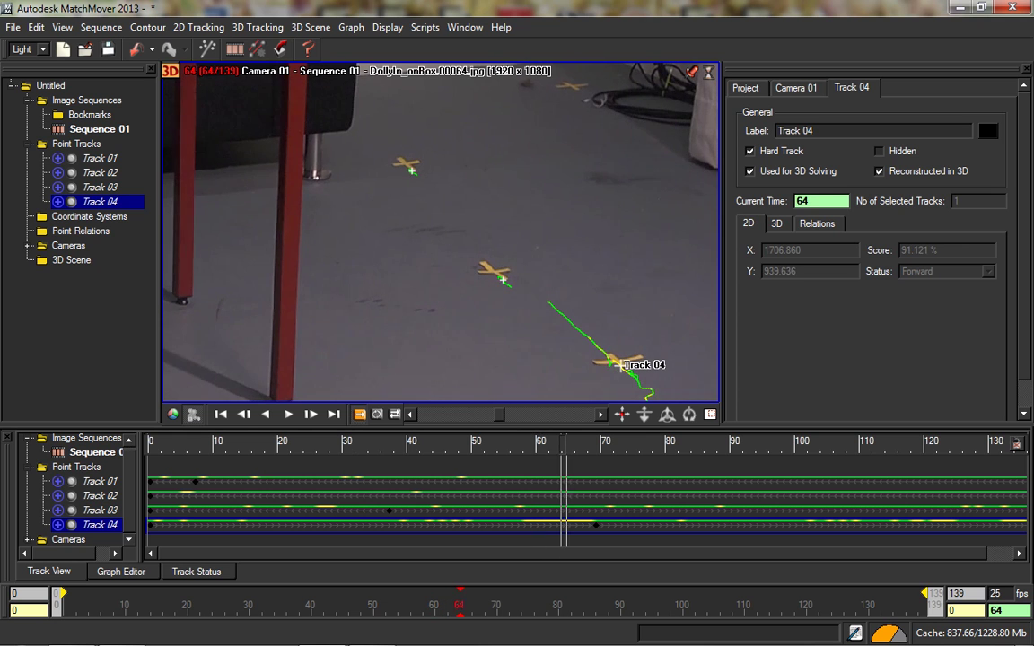
Correct Track 04 at frame 66 to about X 1713, Y 947 and at frame 82 to about X 1718, Y 947, retracking it.
drag(624, 368, 623, 370)
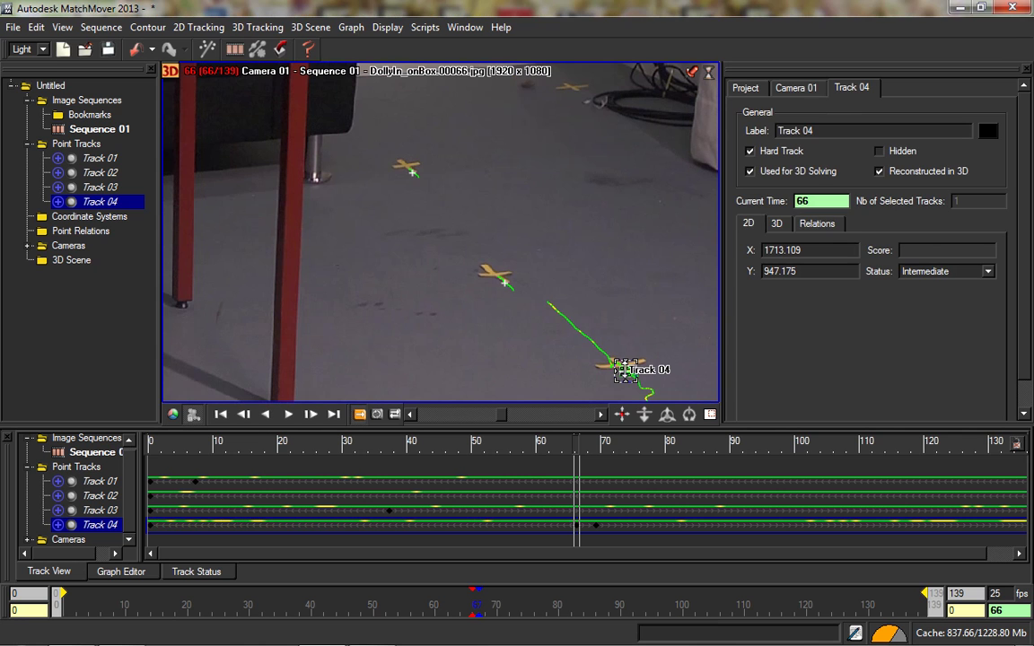
mouse_move(571, 603)
mouse_down()
mouse_move(95, 602)
mouse_move(577, 603)
mouse_move(453, 603)
mouse_move(508, 603)
mouse_up()
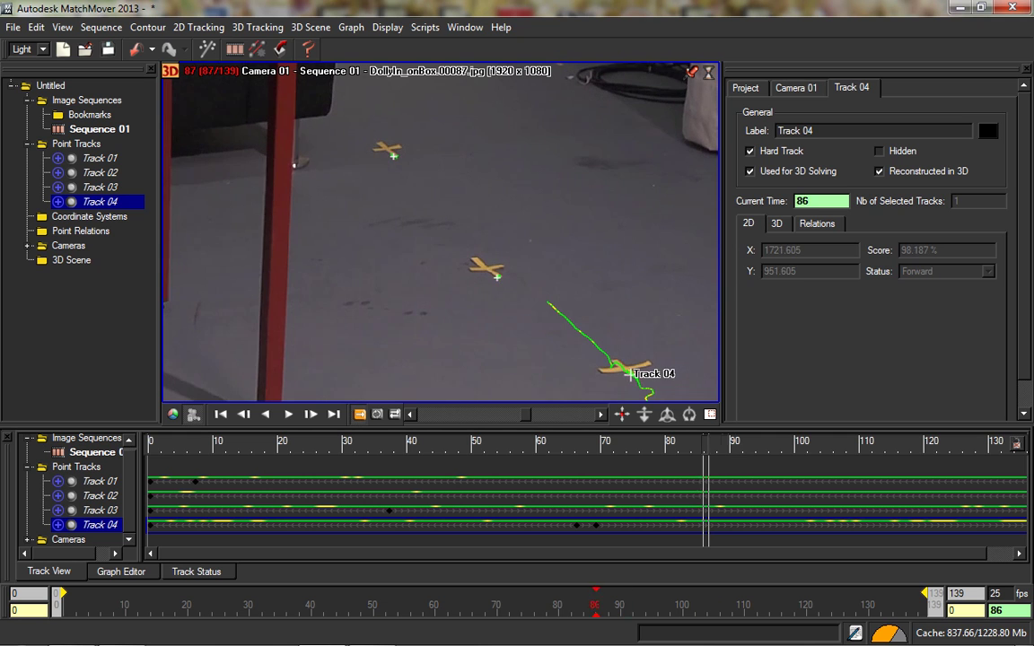
drag(626, 369, 628, 370)
key(F3)
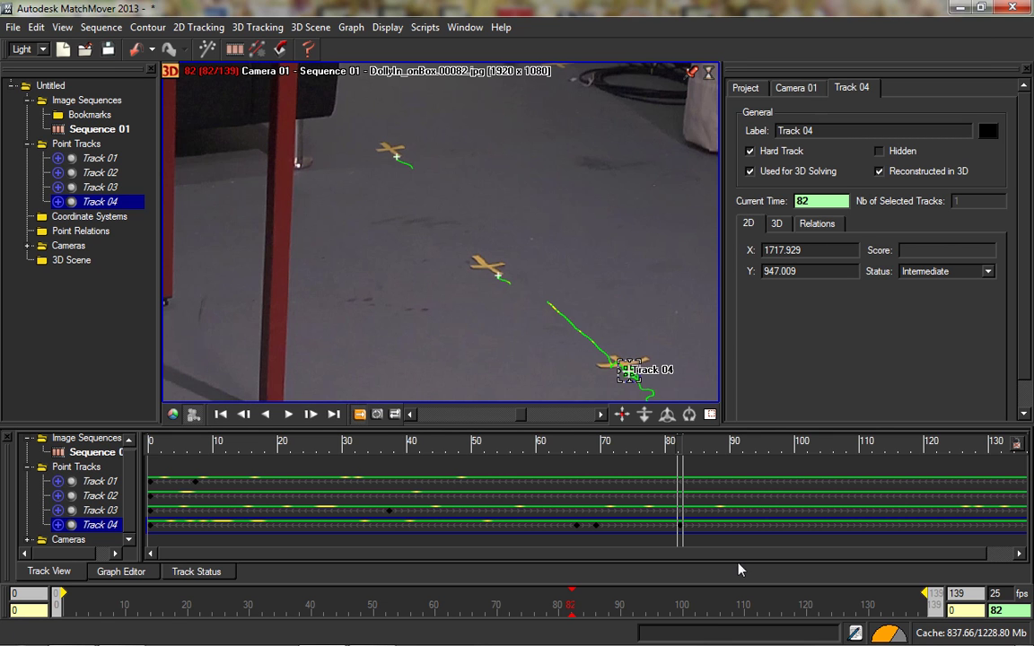
Set a key position for Track 04 at frame 139, at about X 1752, Y 995, and retrack it.
drag(625, 606, 925, 606)
middle_drag(535, 247, 498, 155)
drag(616, 315, 614, 314)
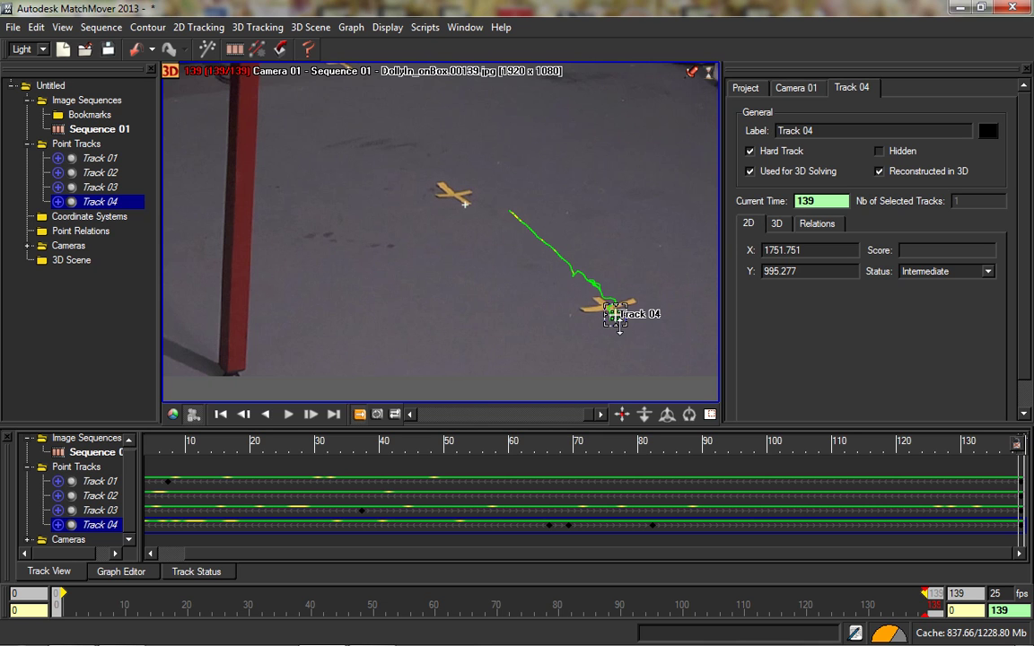
key(F3)
Create a 2D track on the tabletop's front right corner, keyed at frame 139 and at frame 0 (about X 1226, Y 373), and track it forward.
middle_drag(513, 223, 646, 315)
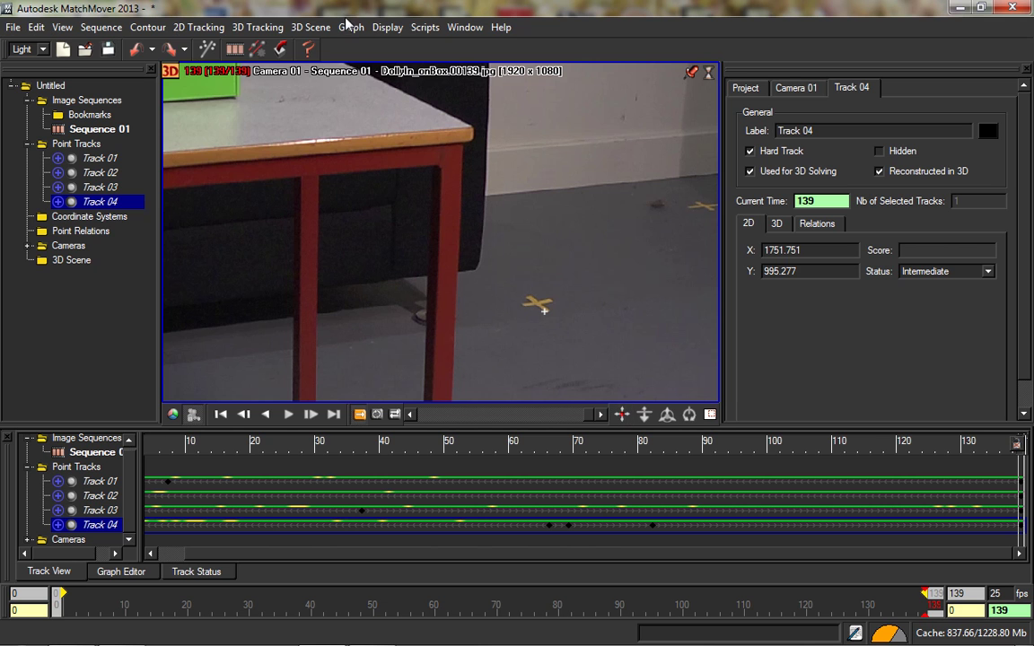
click(202, 27)
click(199, 58)
drag(422, 116, 470, 128)
drag(299, 605, 20, 588)
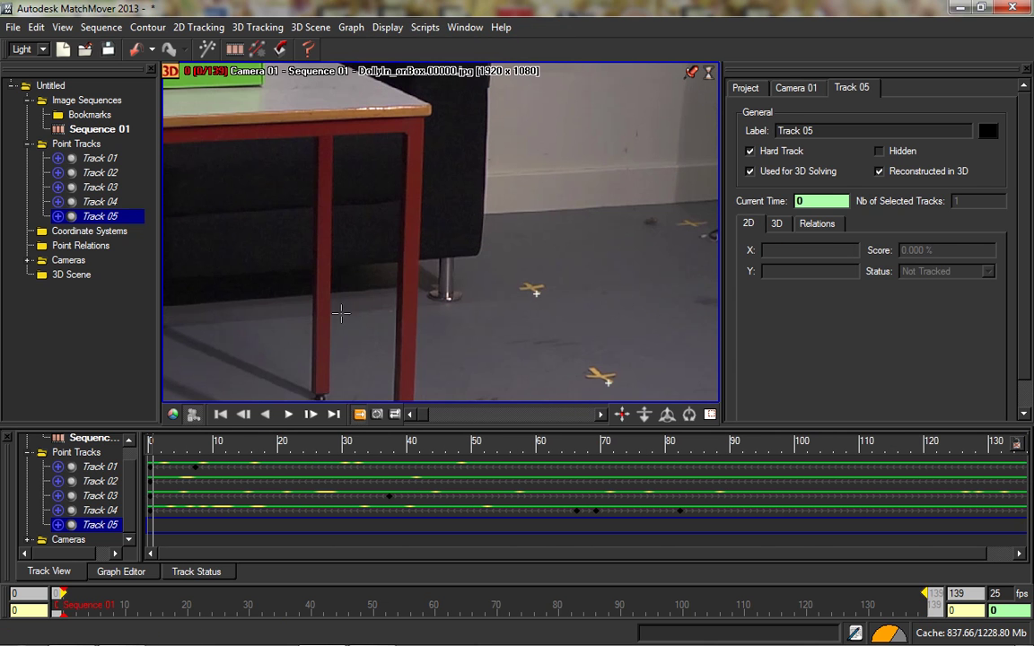
drag(428, 101, 427, 103)
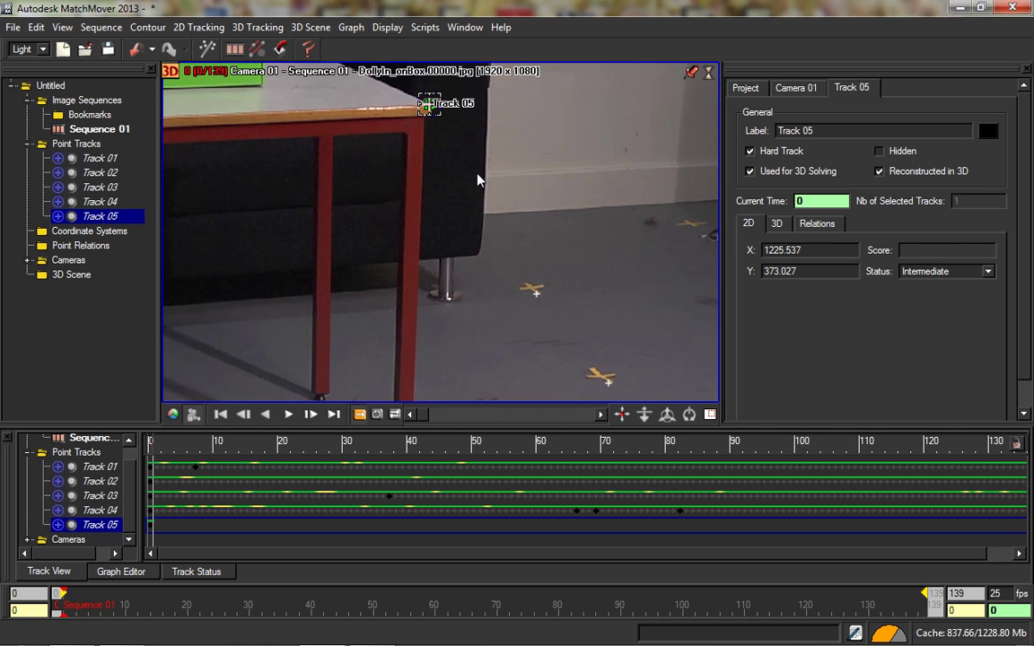
key(F3)
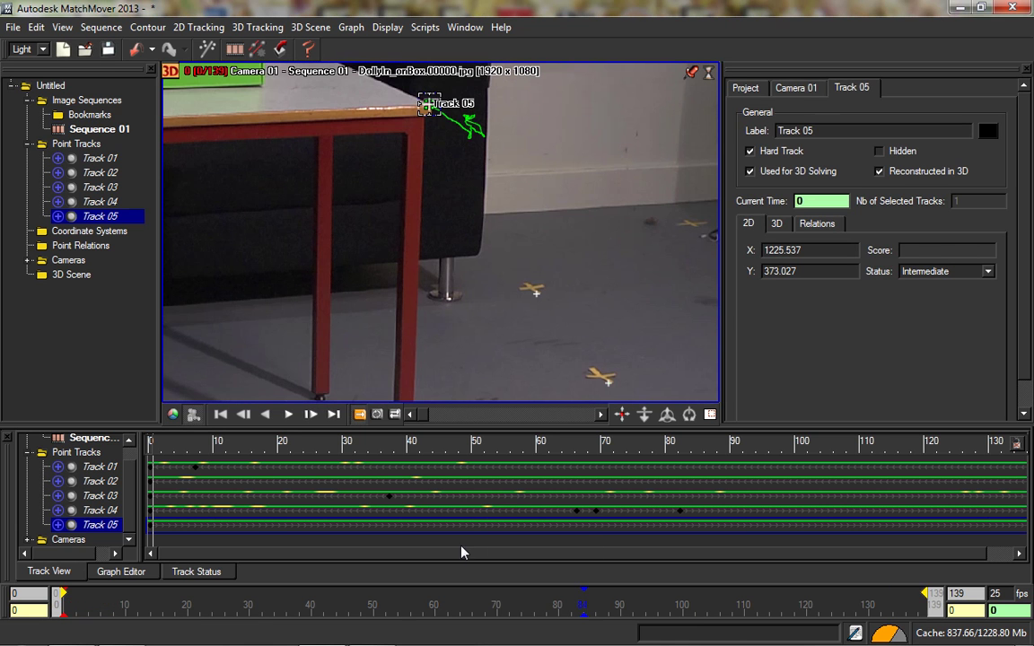
Fine-tune Track 05 at frame 139 to about X 1284, Y 404 on the table corner and retrack it.
drag(397, 603, 926, 603)
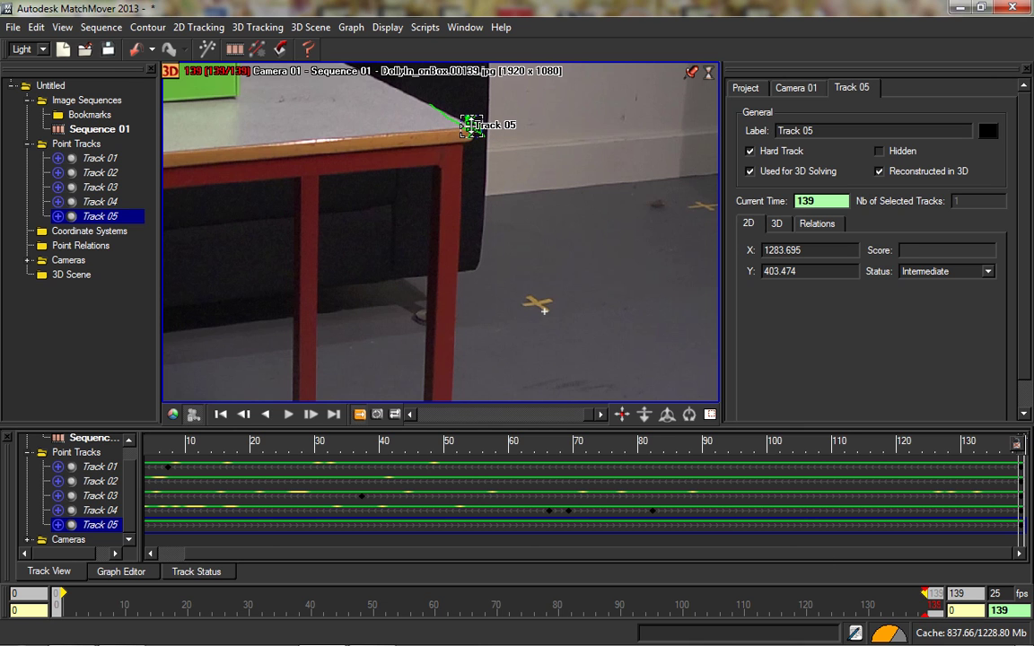
drag(470, 126, 470, 126)
key(F3)
drag(637, 558, 300, 544)
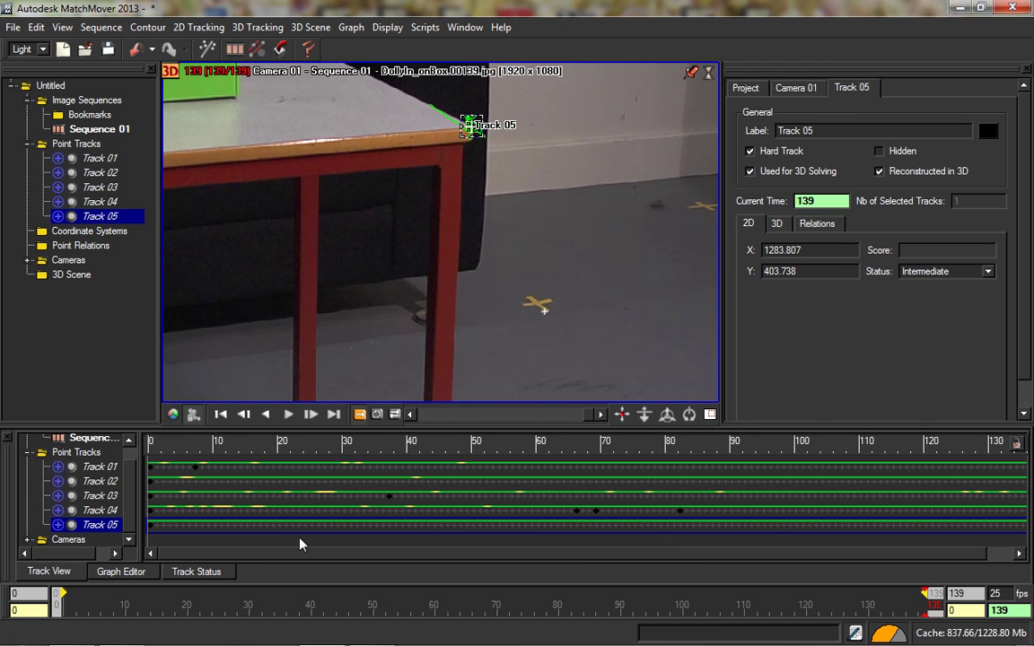
Create a 2D track on the tabletop's front left corner, about X 504, Y 468 at frame 139 and X 657, Y 398 at frame 0, and track forward.
middle_drag(316, 221, 529, 236)
click(181, 27)
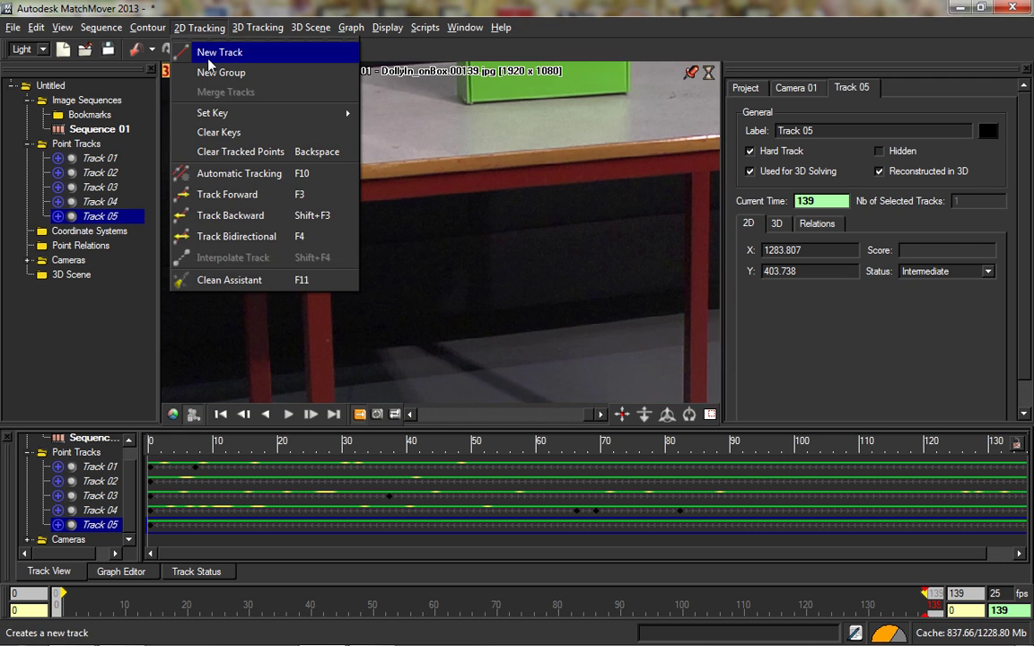
click(190, 52)
drag(306, 171, 296, 168)
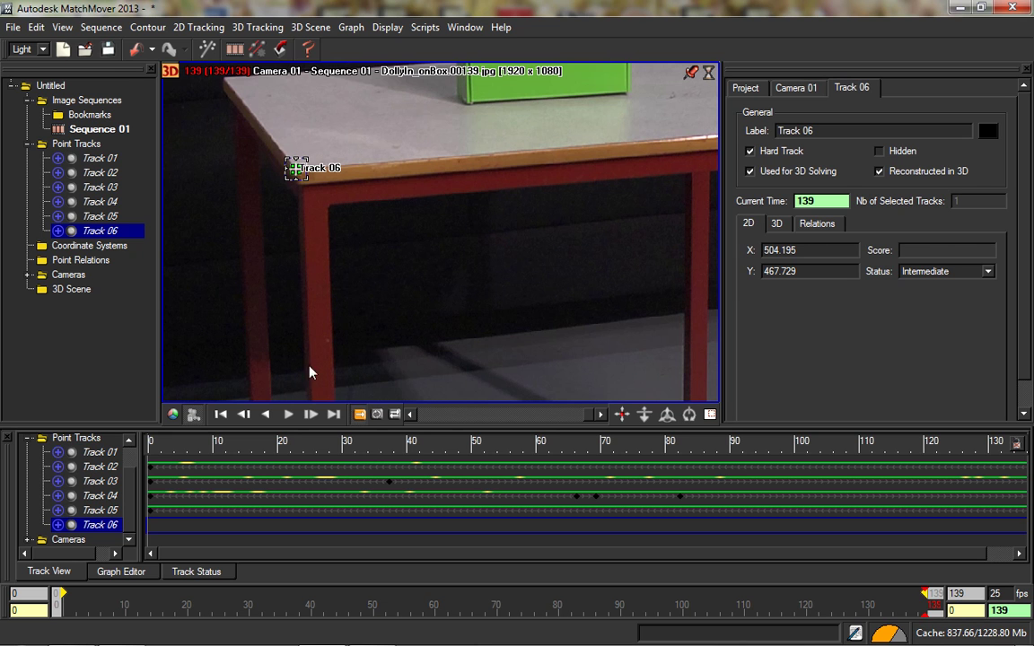
drag(832, 603, 55, 603)
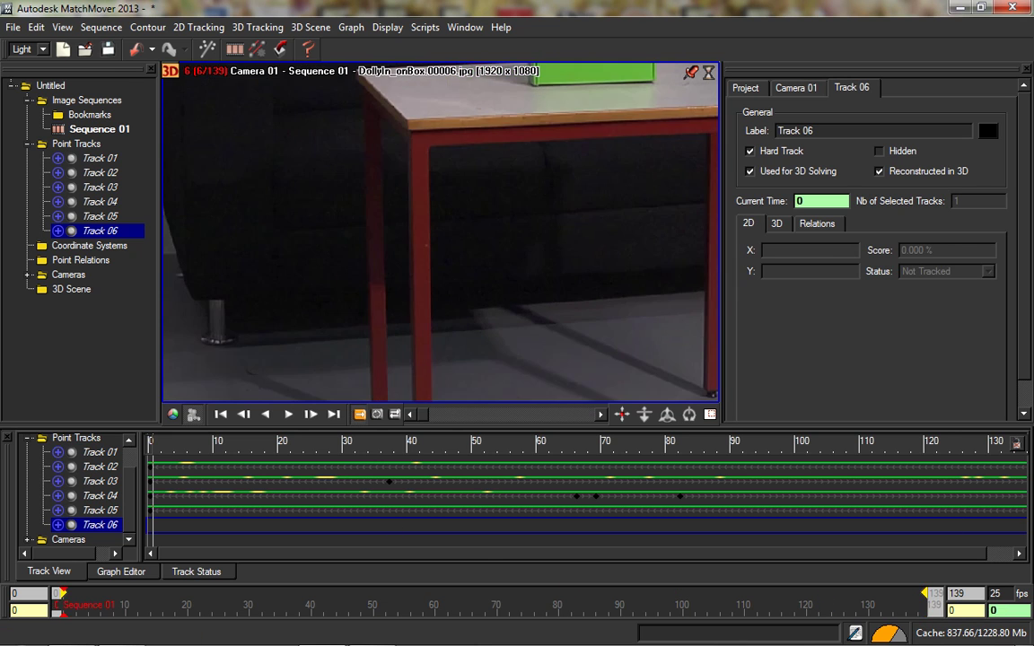
drag(397, 107, 406, 117)
key(F3)
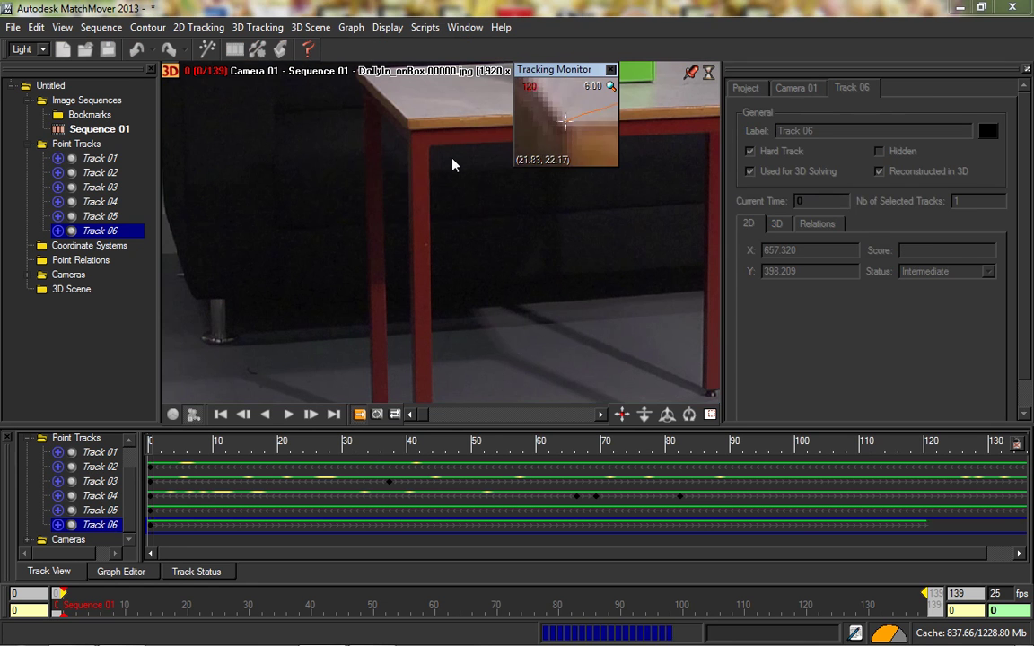
Review Track 06 through the sequence and fine-tune its key at frame 139 to about X 505, Y 468.
drag(327, 603, 645, 603)
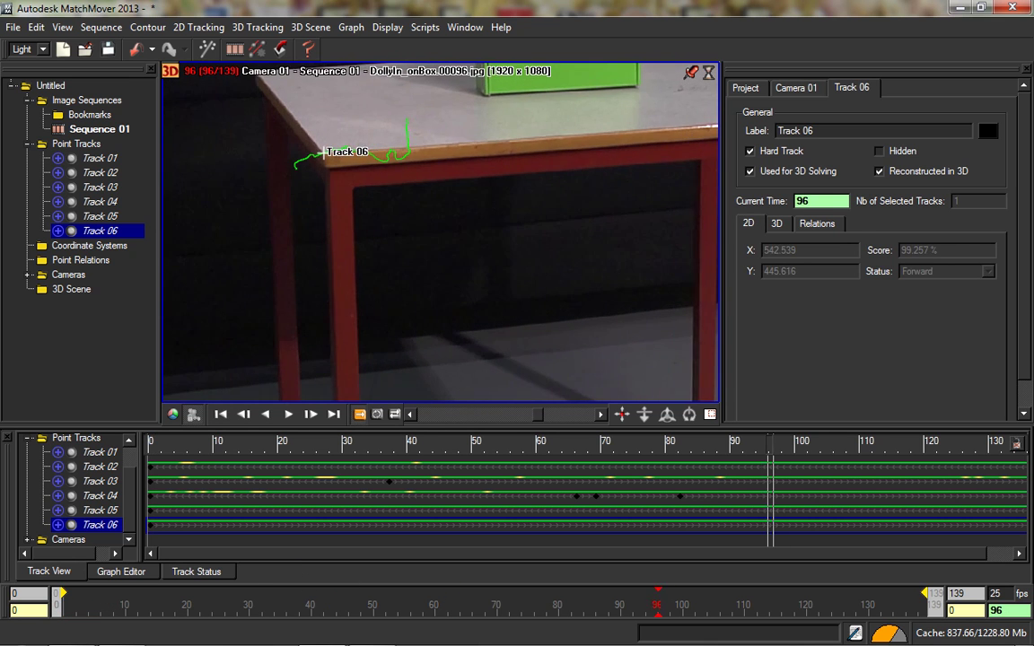
mouse_move(924, 603)
mouse_down()
mouse_move(410, 602)
mouse_move(926, 603)
mouse_up()
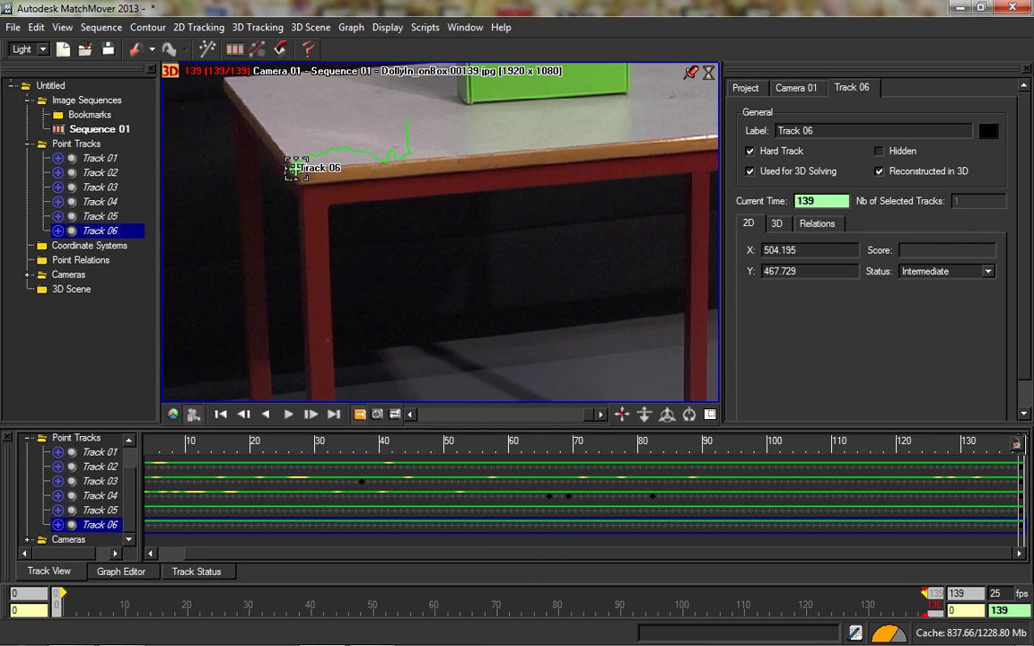
drag(296, 168, 296, 168)
middle_drag(531, 108, 429, 326)
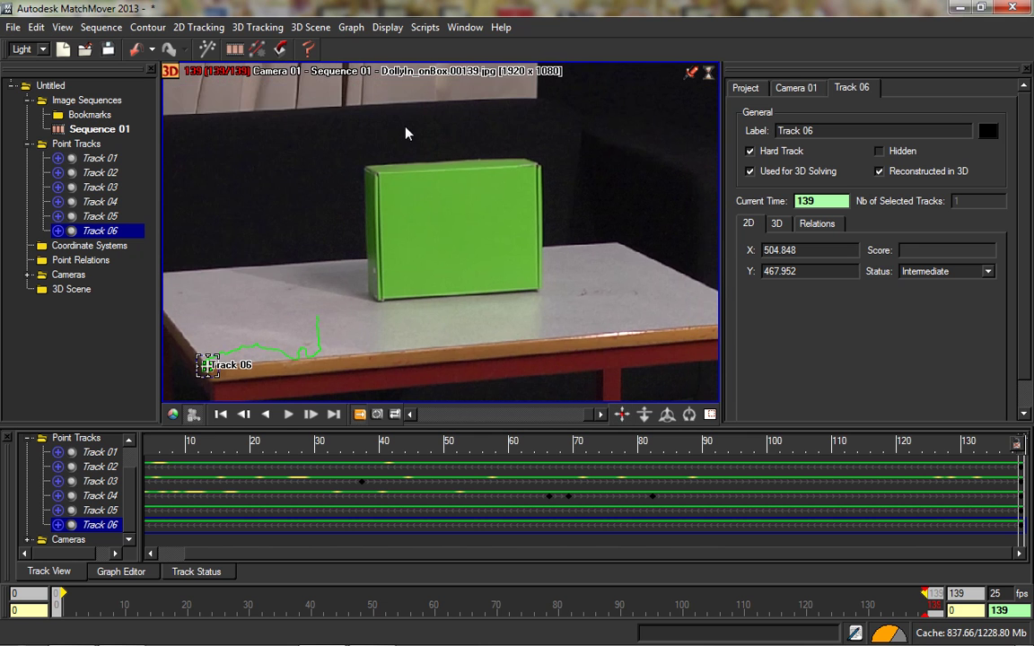
click(236, 27)
mouse_move(199, 27)
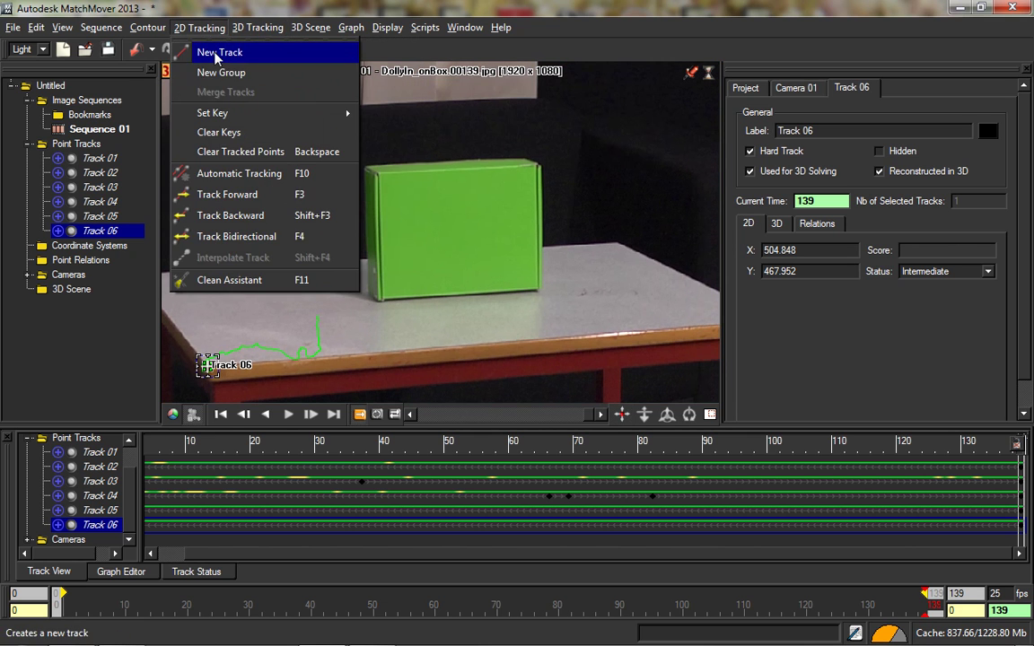
click(204, 52)
drag(379, 175, 377, 174)
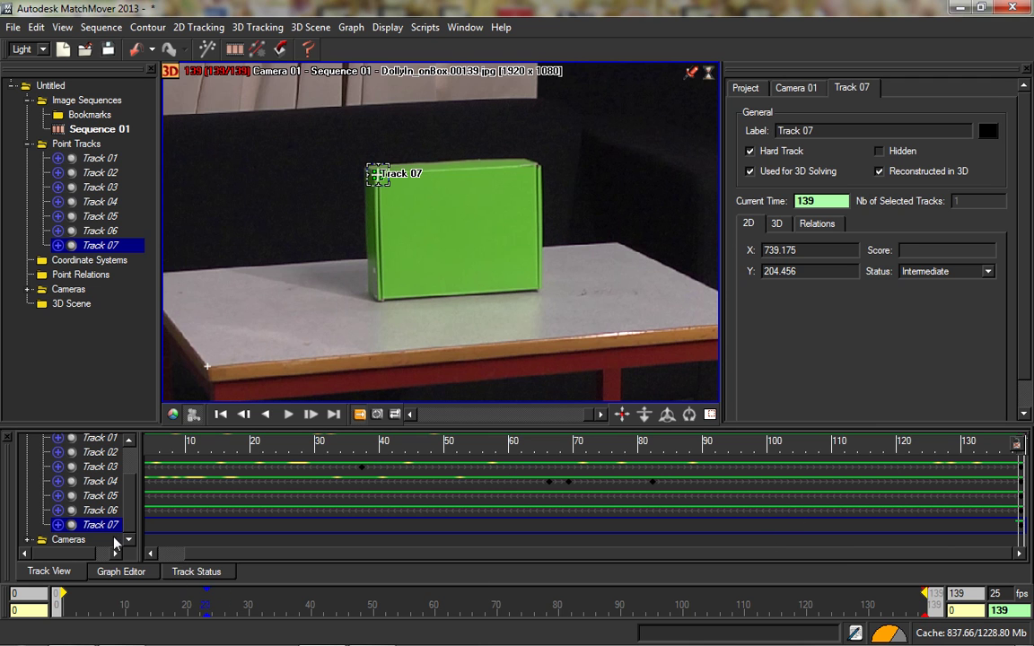
key(Delete)
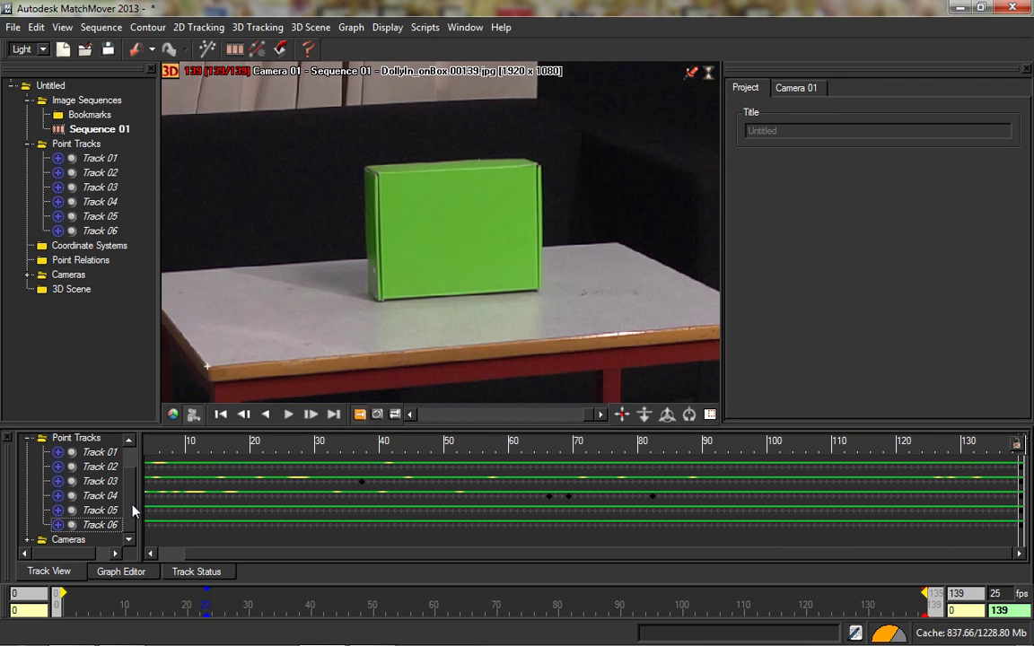
Create a 2D track at frame 0 on the green box's upper left front corner, about X 833, Y 225, and track it forward.
drag(244, 605, 56, 605)
click(198, 27)
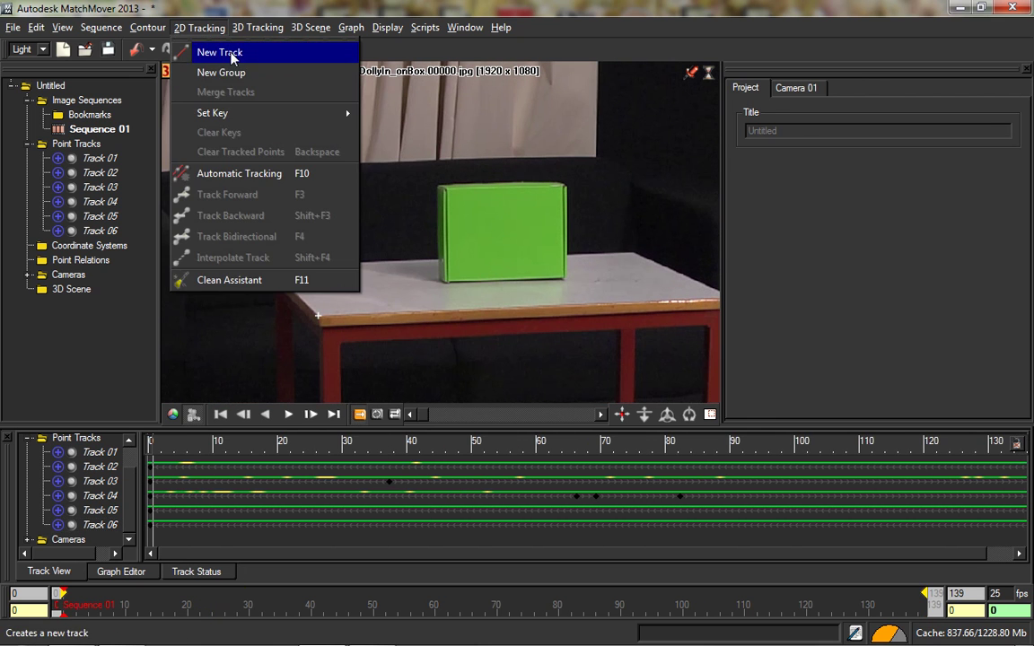
click(260, 48)
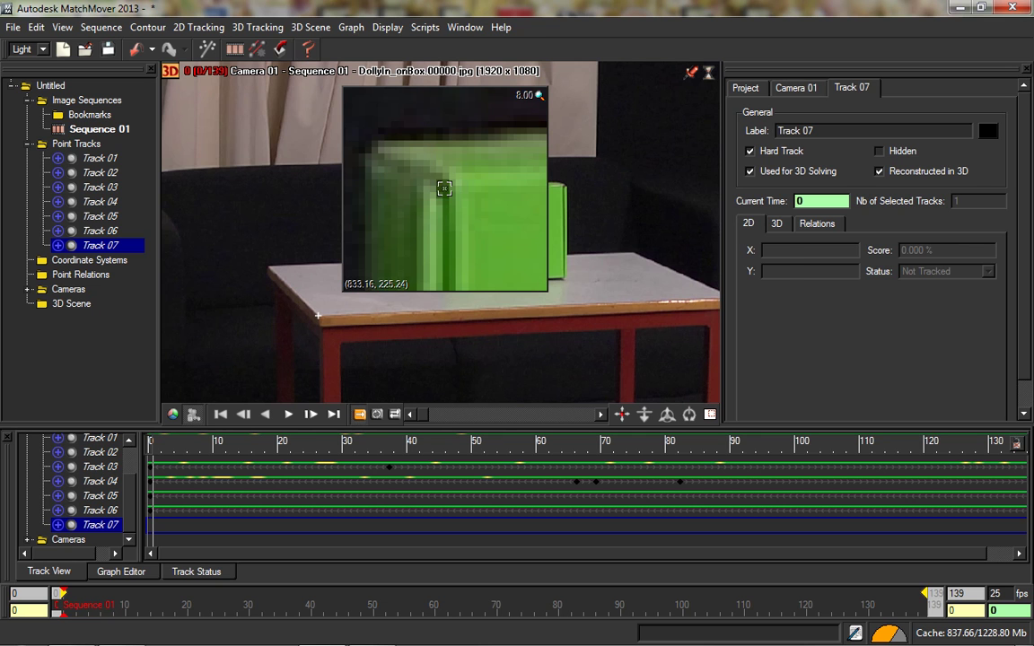
click(443, 188)
key(F3)
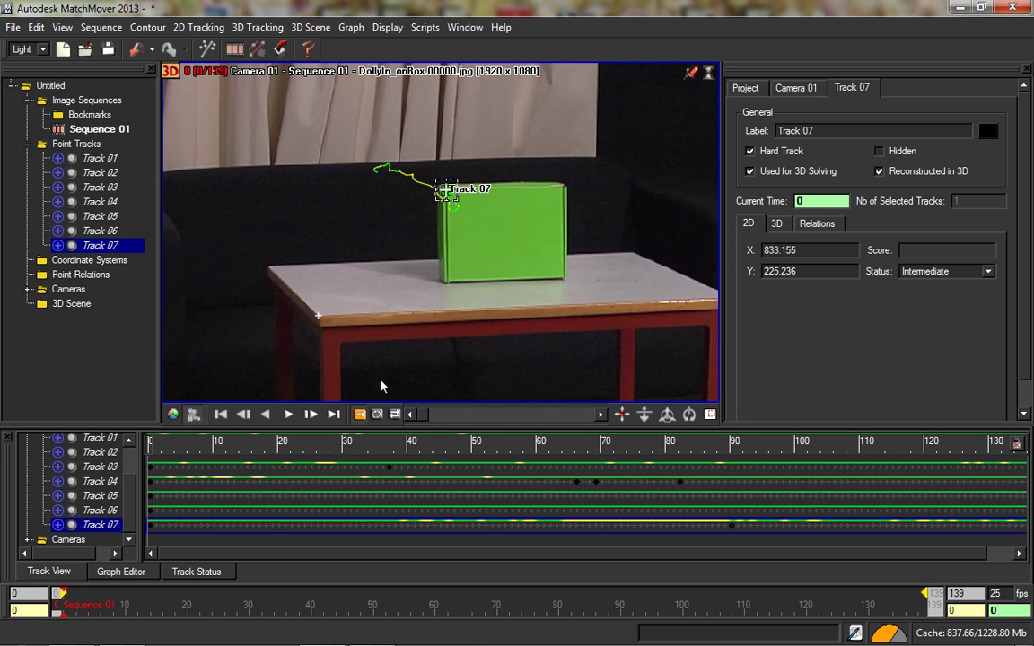
Fine-tune Track 07 at frame 90 to about X 770, Y 202 on the green box's corner and retrack it.
drag(206, 603, 75, 603)
drag(267, 603, 404, 603)
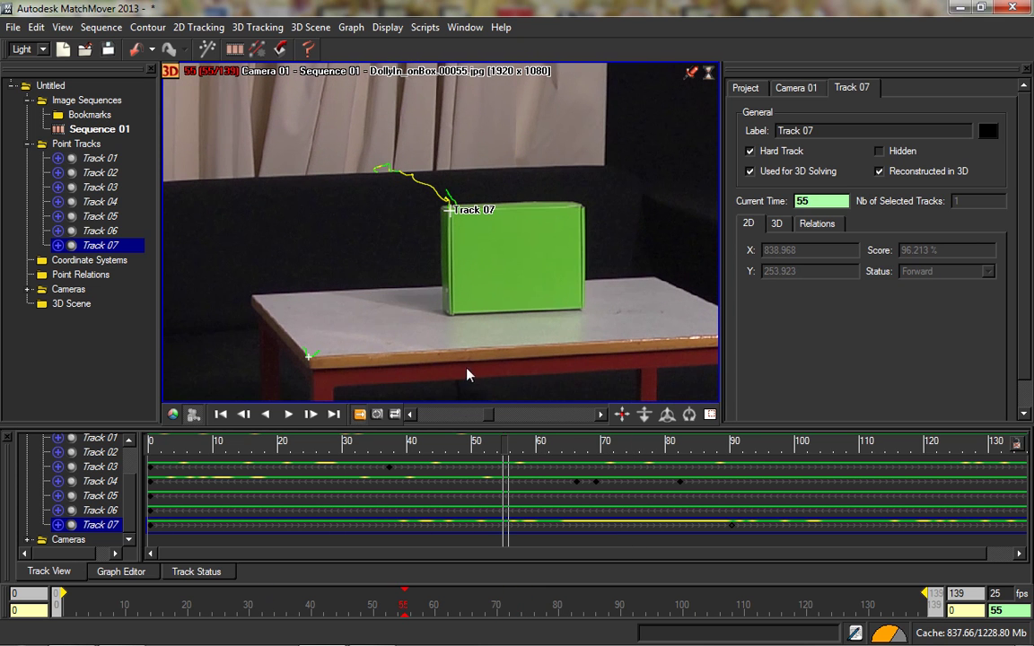
click(101, 27)
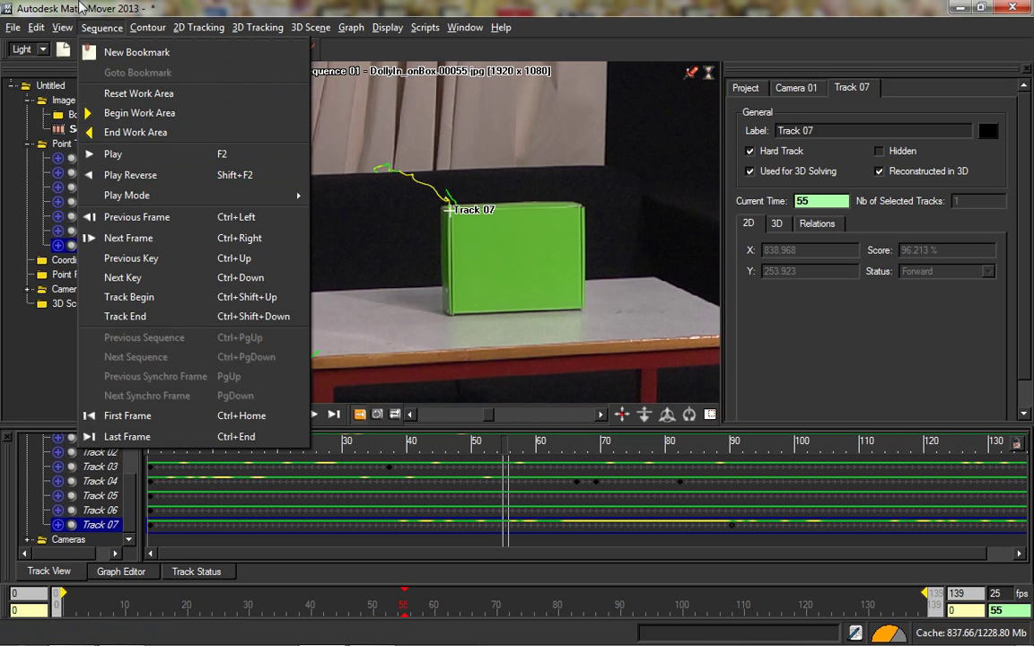
mouse_move(62, 27)
click(52, 279)
drag(422, 294, 395, 544)
drag(385, 603, 59, 603)
drag(367, 215, 398, 408)
mouse_move(280, 603)
mouse_down()
mouse_move(63, 603)
mouse_move(311, 603)
mouse_up()
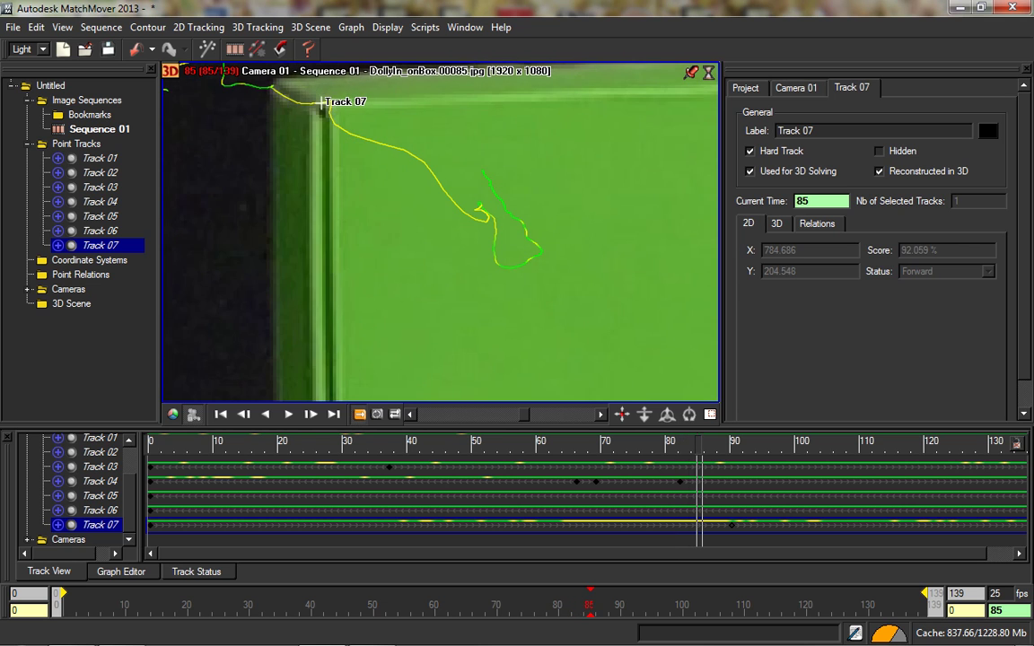
key(Left)
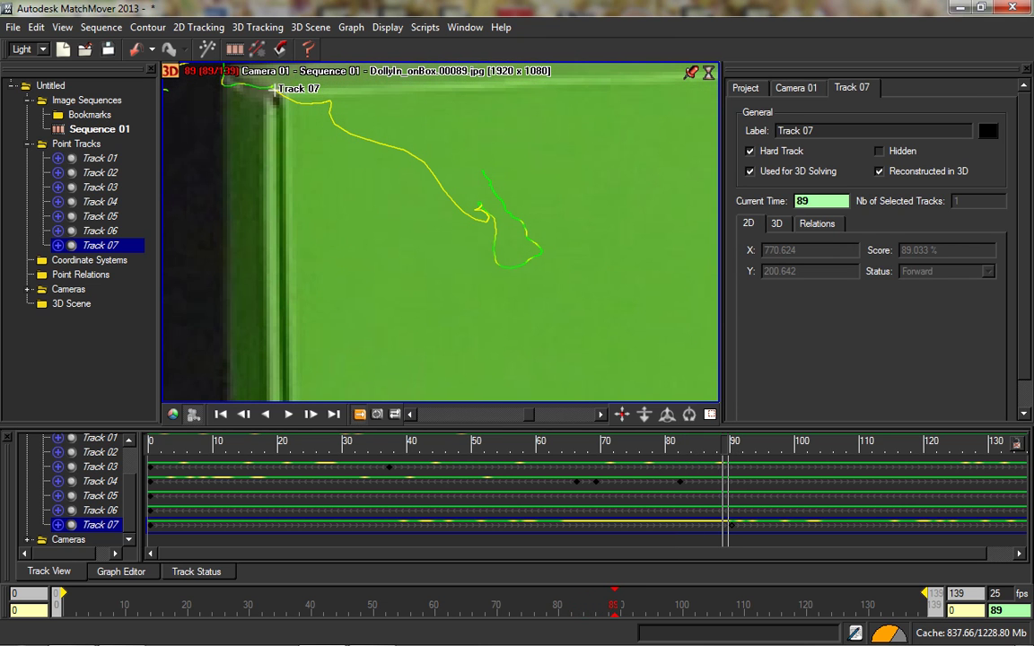
key(Right)
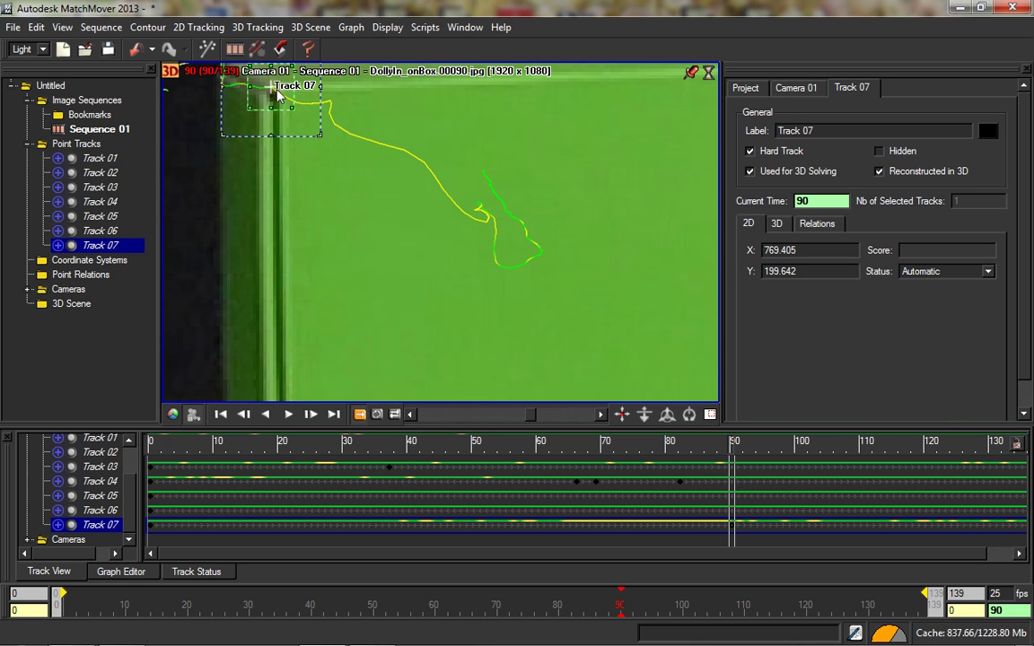
drag(269, 86, 270, 94)
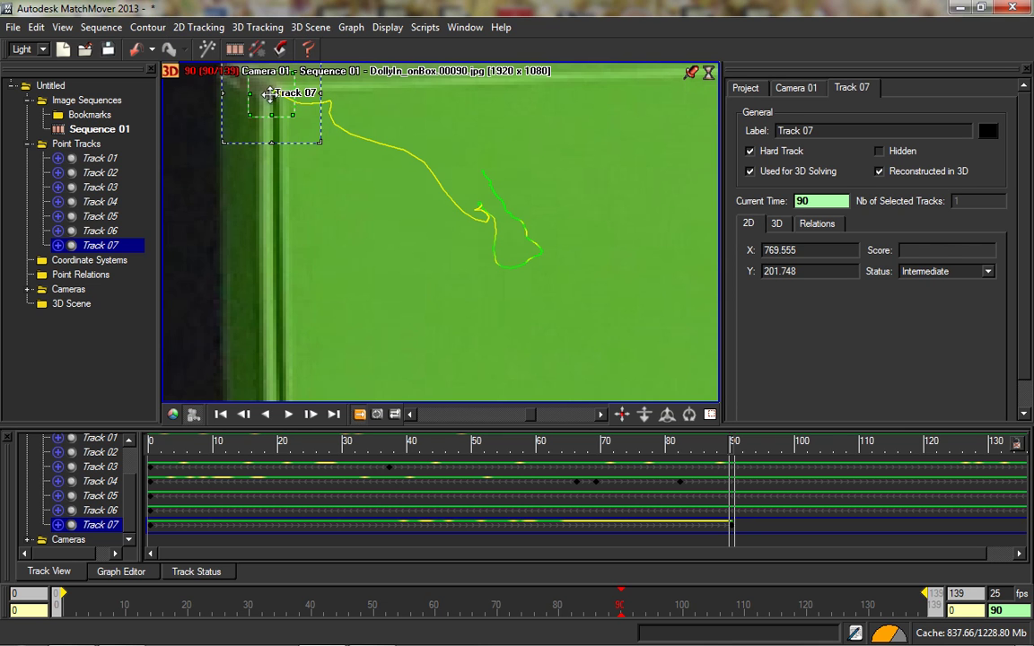
key(F3)
key(F2)
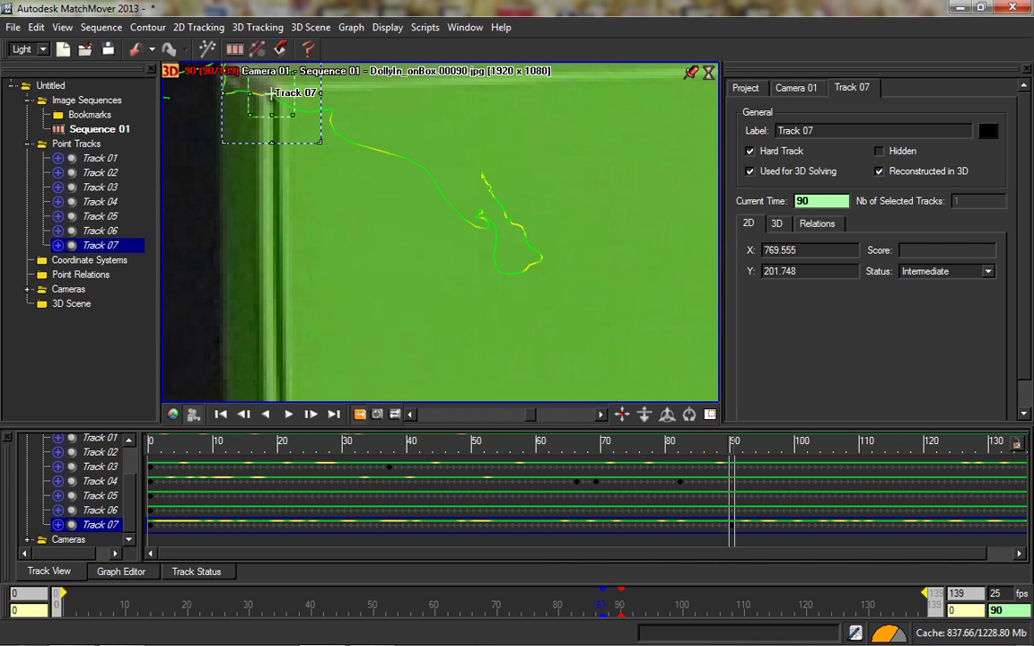
Set a key for Track 07 at frame 34 at about X 842, Y 238 on the box corner and retrack it.
key(shift+space)
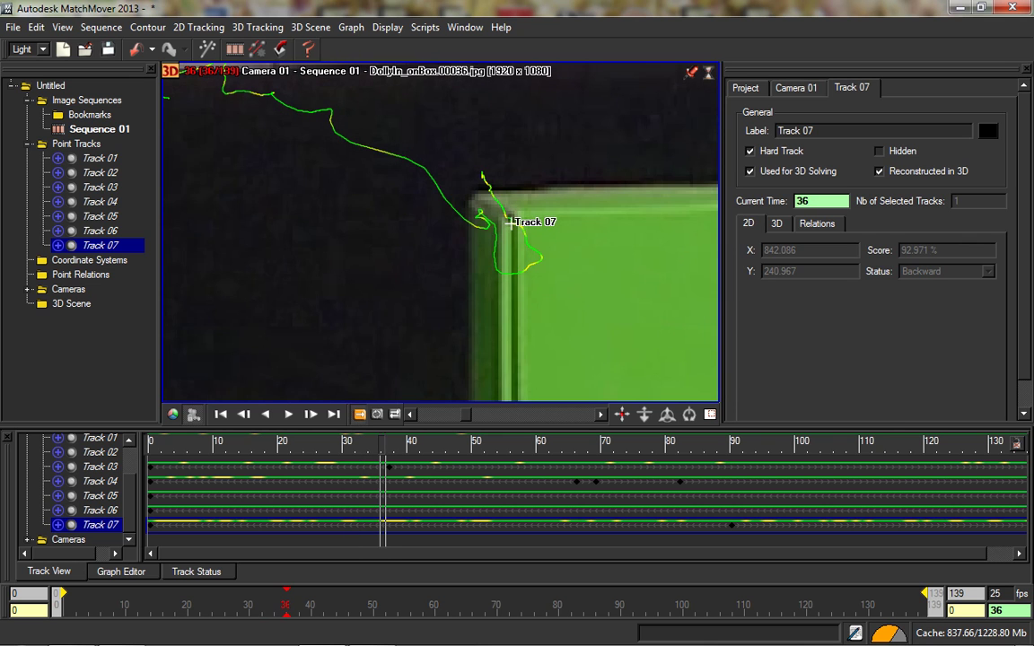
key(Right)
drag(510, 218, 510, 214)
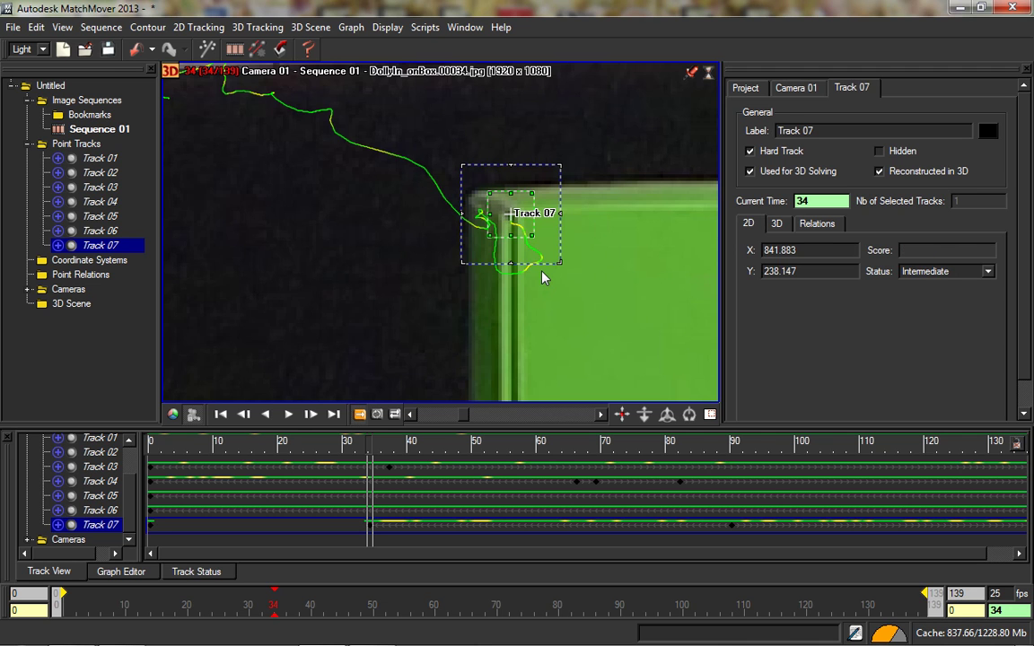
key(F3)
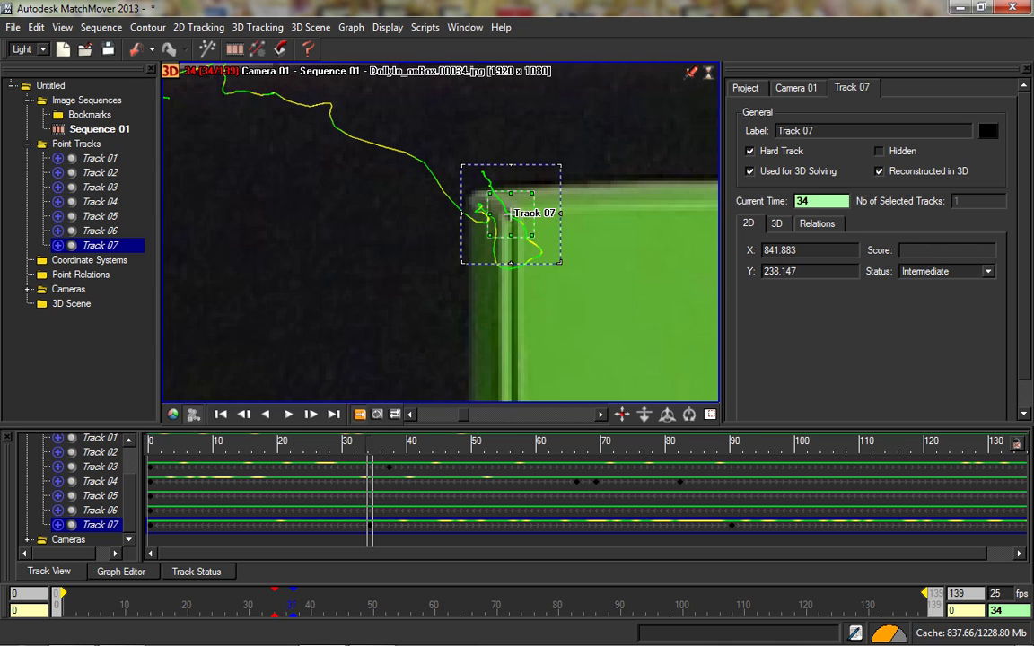
Examine frame by frame, up to frame 106, how closely Track 07 follows the green box's upper left front corner.
key(F2)
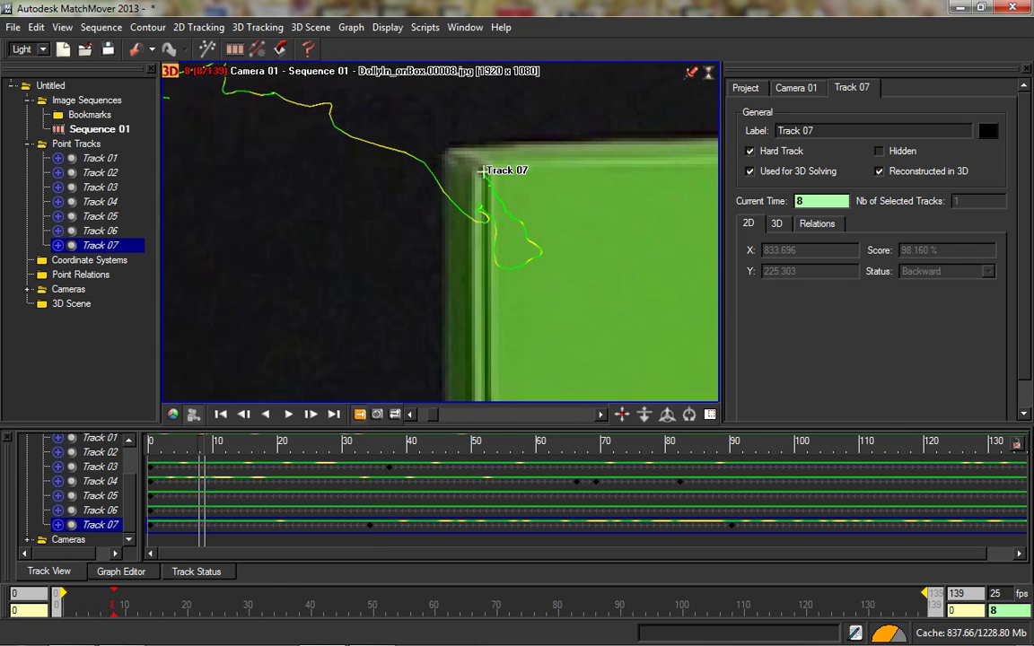
key(Right)
key(Right)
key(Left)
key(Right)
key(Right)
key(Right)
key(Right)
key(Left)
key(Left)
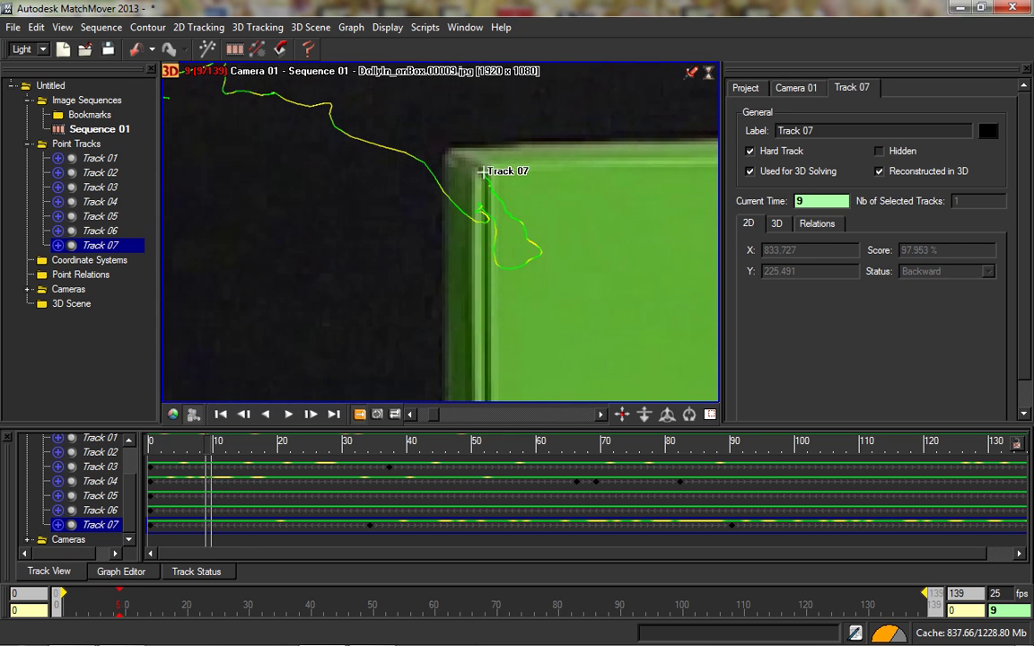
key(Right)
key(Right)
key(Right)
key(Right)
key(Right)
key(Right)
key(Right)
key(Right)
key(Right)
key(Right)
key(Right)
key(Right)
key(Right)
key(Right)
key(Right)
key(Right)
key(Right)
key(Right)
key(Right)
key(Right)
key(Right)
key(Right)
key(Right)
key(Right)
key(Right)
key(Right)
key(Right)
key(Right)
key(Right)
key(Right)
key(Right)
key(Right)
key(Right)
key(Right)
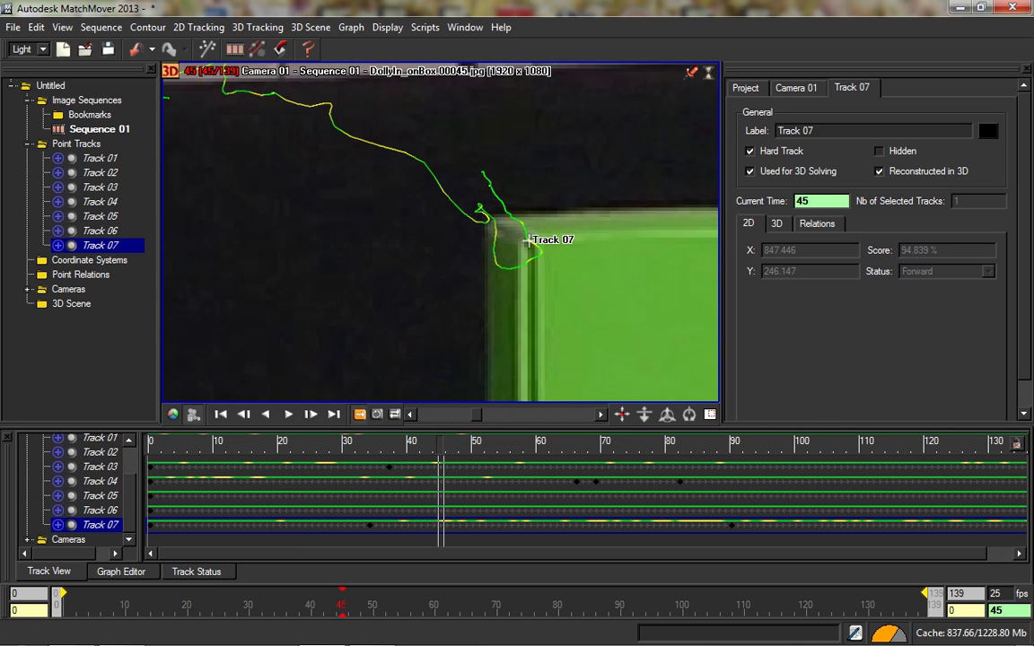
key(Right)
key(Right)
key(Right)
key(Right)
key(Right)
key(Right)
key(Right)
key(Right)
key(Left)
key(Left)
key(Left)
key(Right)
key(Right)
key(Right)
key(Right)
key(Right)
key(Right)
key(Right)
key(Right)
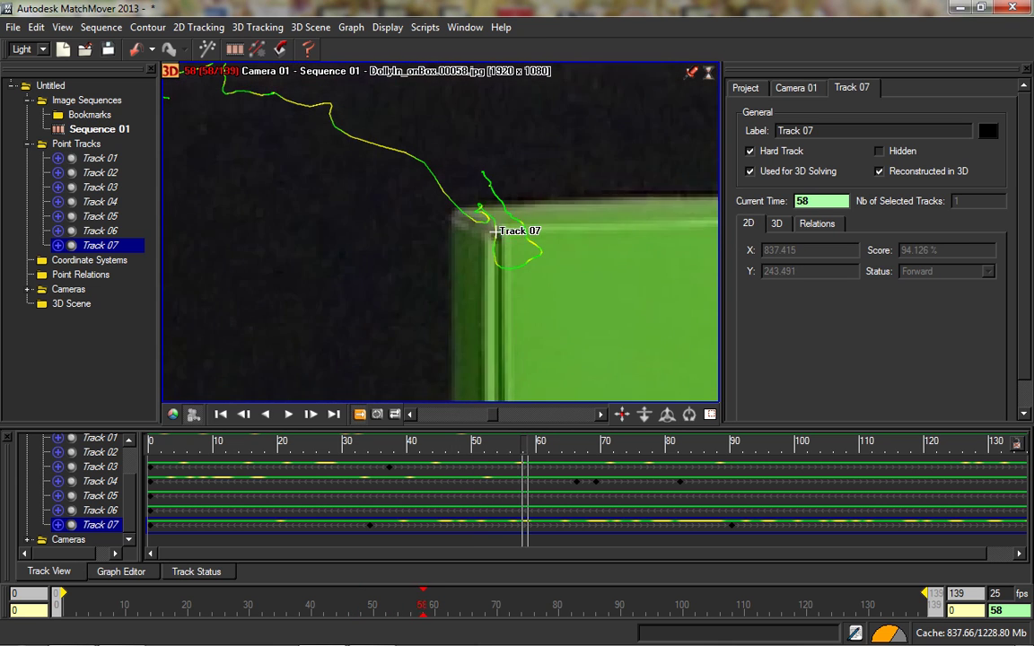
key(Right)
key(Right)
key(Right)
key(Right)
key(Right)
key(Right)
key(Right)
key(Right)
key(Right)
key(Right)
key(Right)
key(Right)
key(Right)
key(Right)
key(Right)
key(Right)
key(Right)
key(Right)
key(Right)
key(Right)
key(Right)
key(Right)
key(Right)
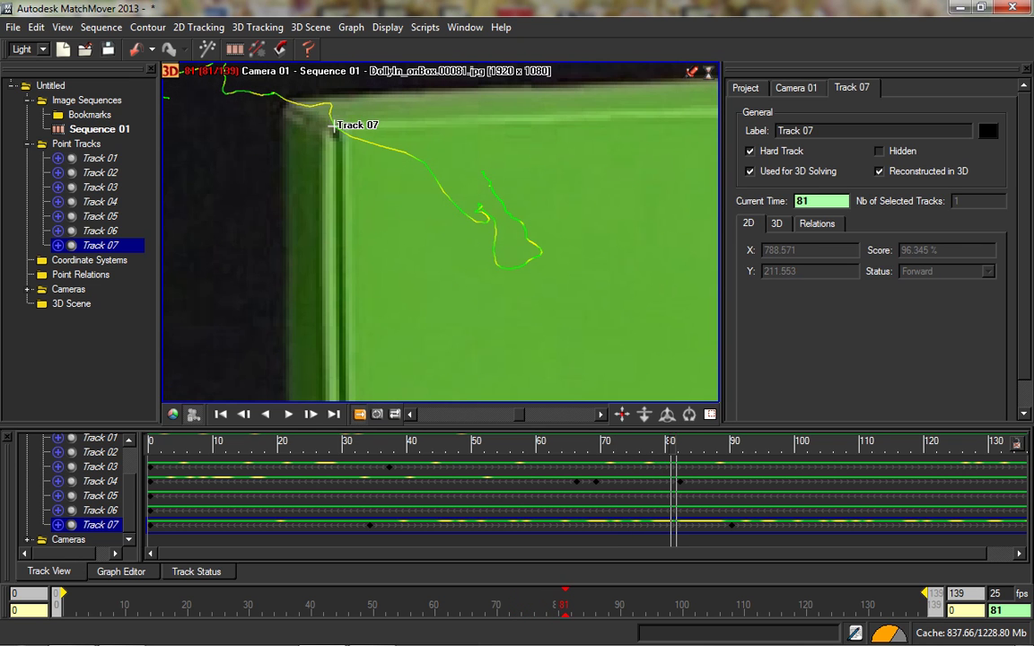
key(Right)
key(Right)
key(Right)
key(Right)
key(Right)
key(Right)
key(Right)
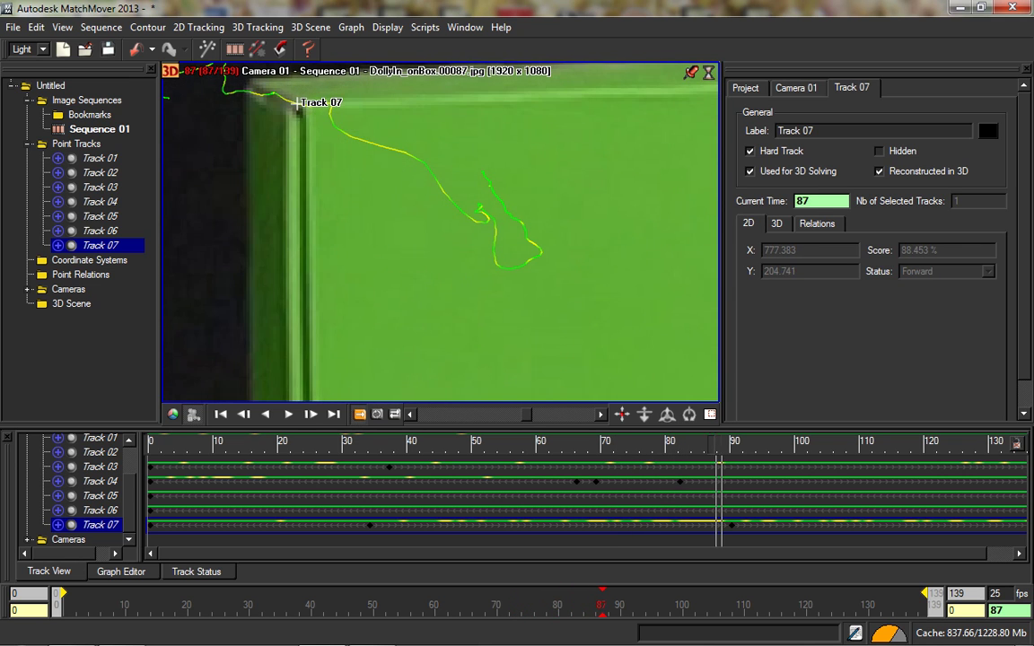
key(Right)
key(Right)
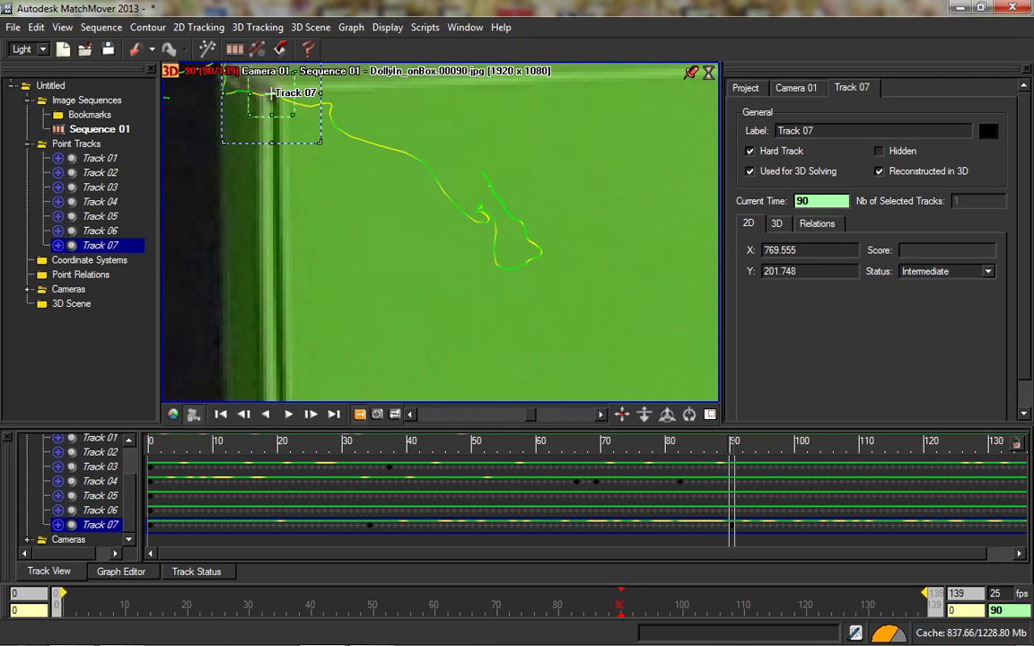
key(Right)
key(Right)
key(Right)
key(Right)
key(Right)
key(Right)
key(Right)
key(Right)
key(Right)
key(Right)
key(Right)
key(Right)
key(Right)
key(Right)
key(Right)
key(Right)
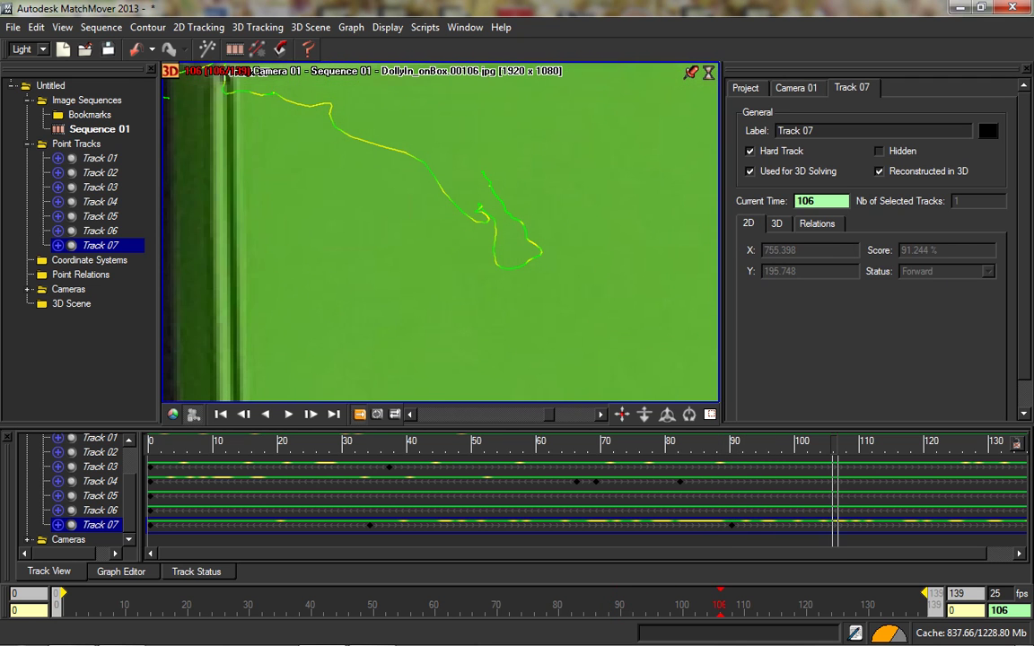
mouse_move(284, 225)
middle_down()
mouse_move(634, 422)
mouse_move(536, 357)
middle_up()
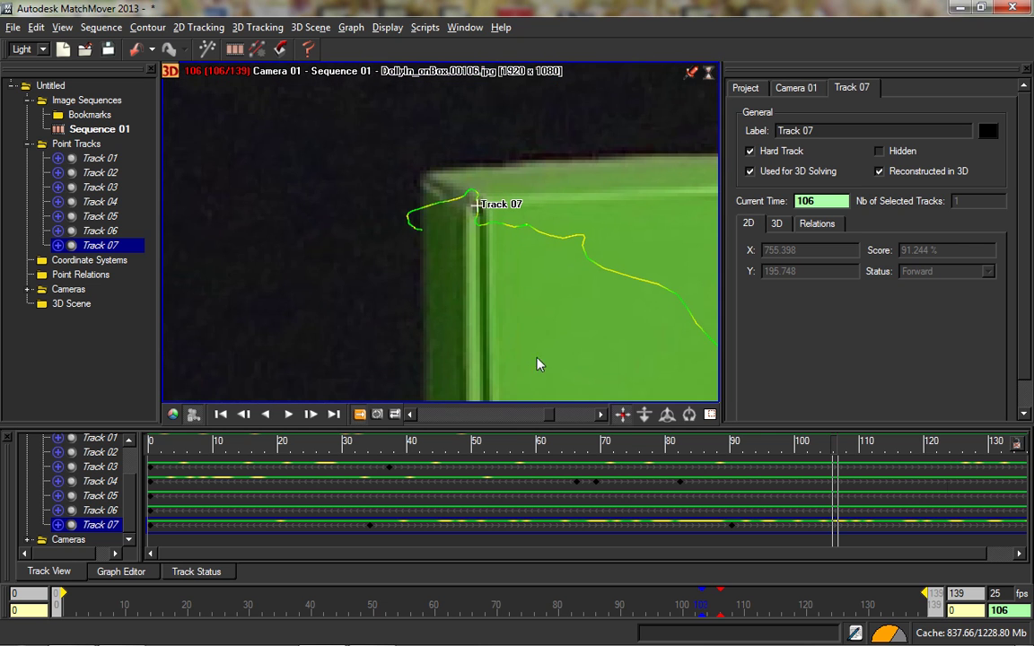
Fine-tune Track 07 at frame 139 to about X 739, Y 203 on the box corner.
click(893, 540)
key(End)
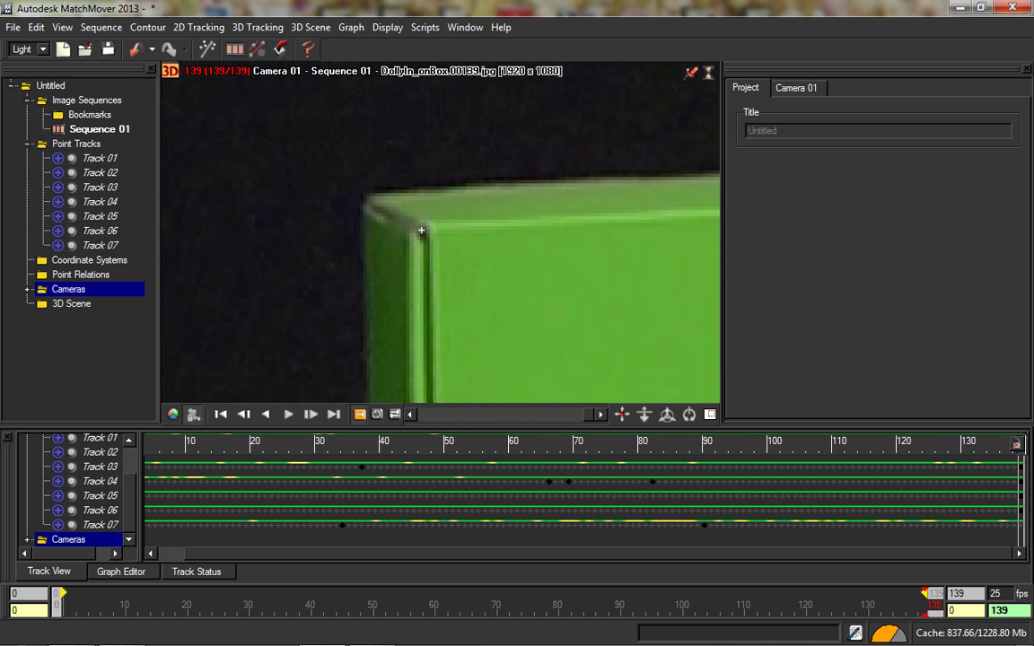
click(421, 231)
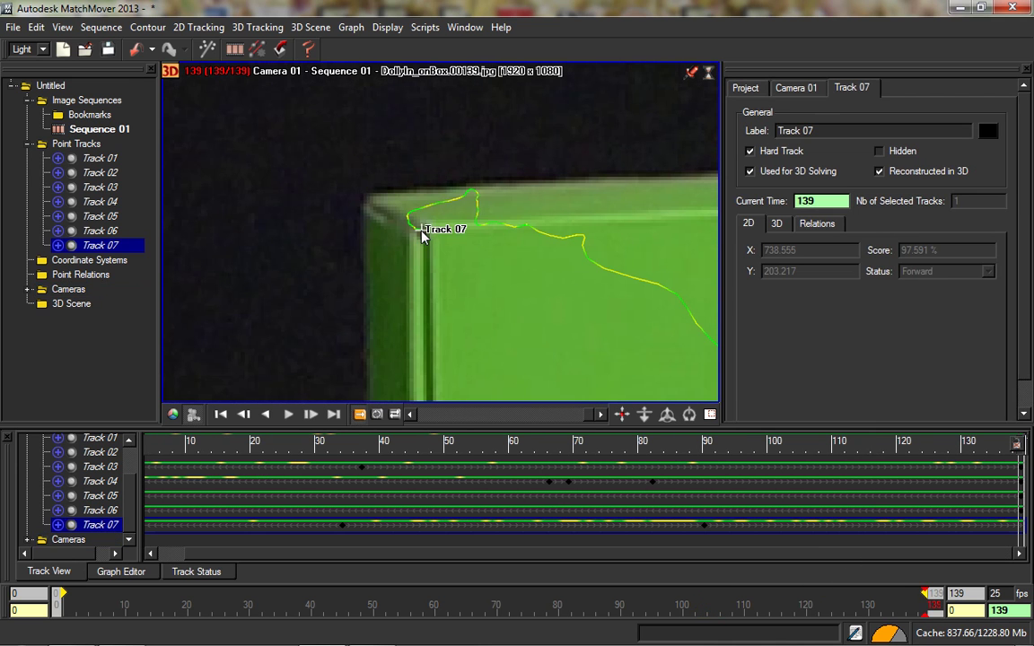
drag(421, 231, 422, 231)
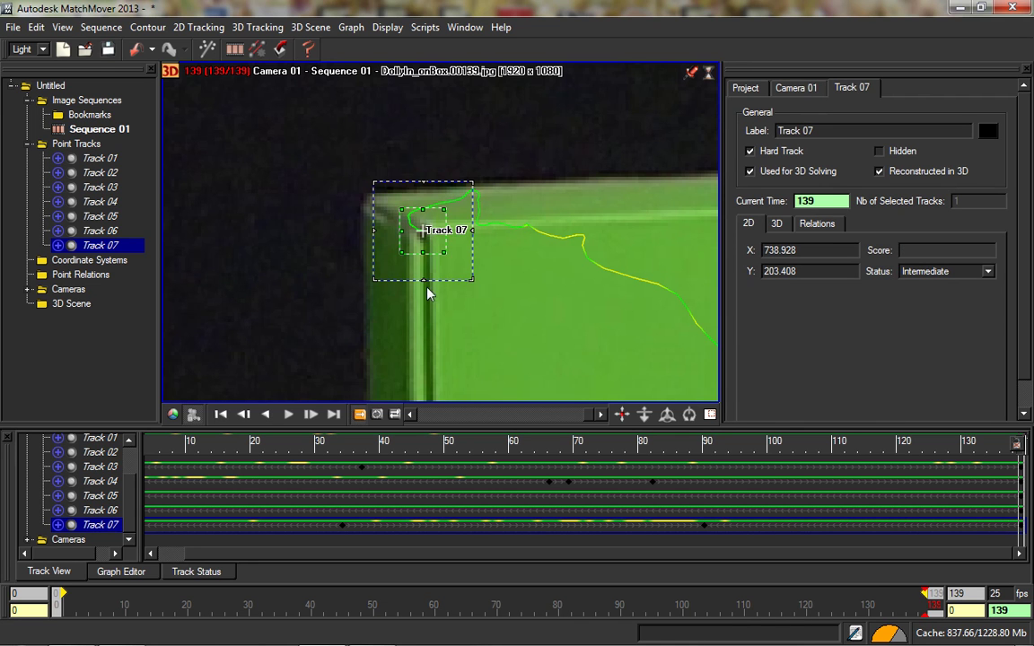
Readjust Track 07's key at frame 90 to about X 770.0, Y 201.7, retrack it and play back the result.
drag(762, 603, 620, 603)
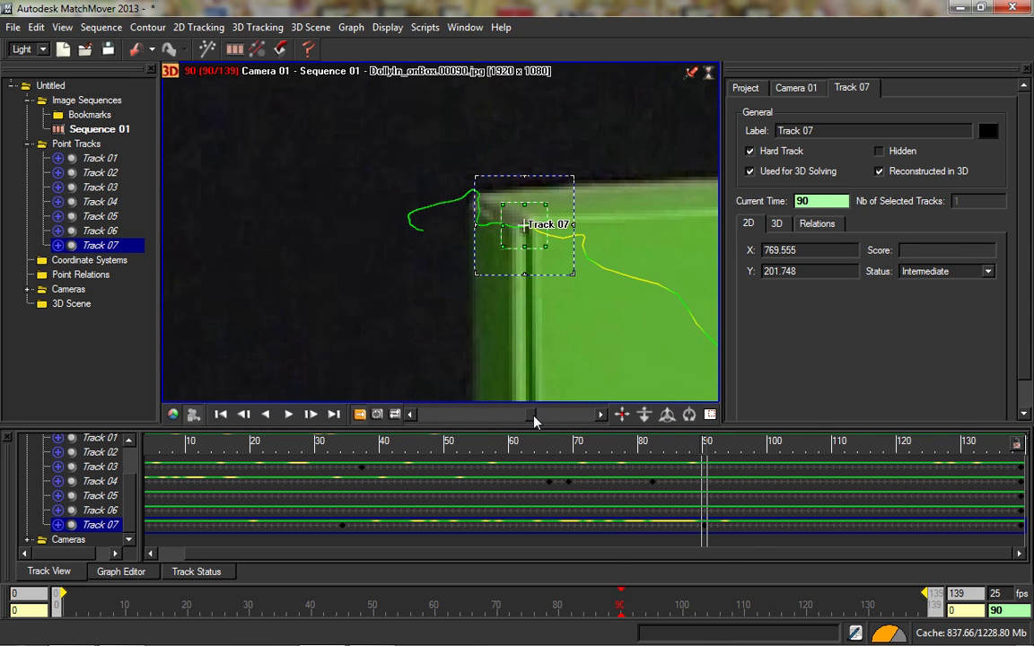
drag(524, 224, 525, 224)
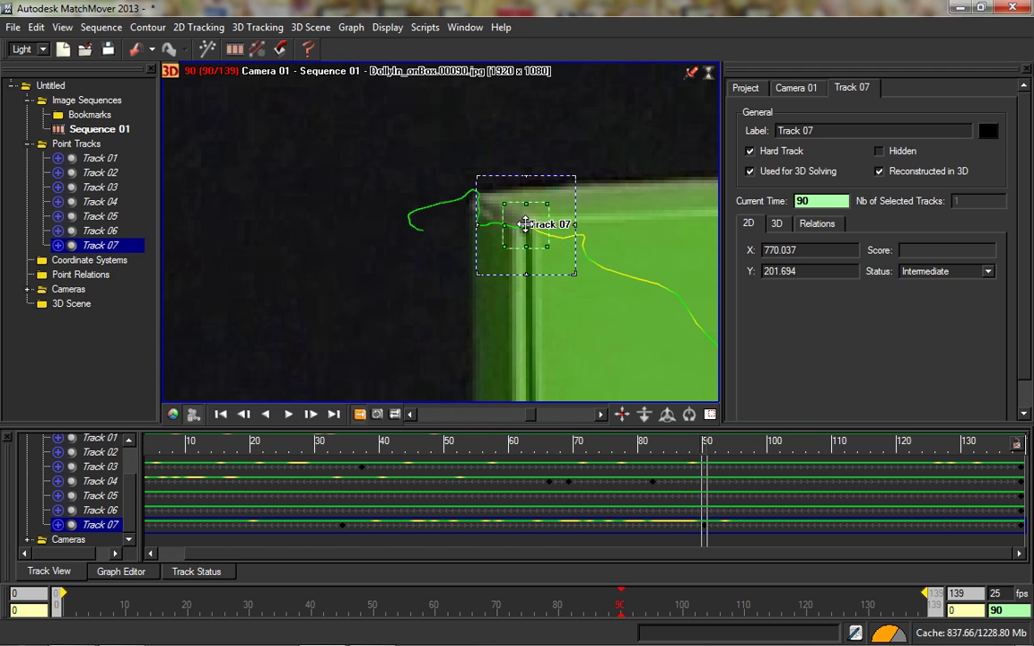
key(F3)
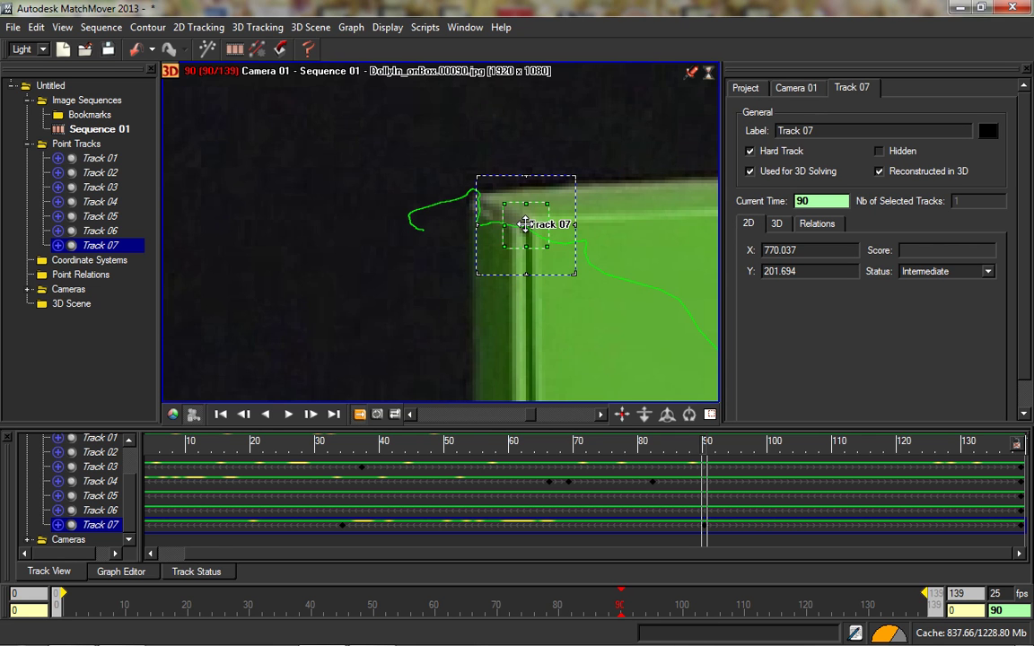
key(F2)
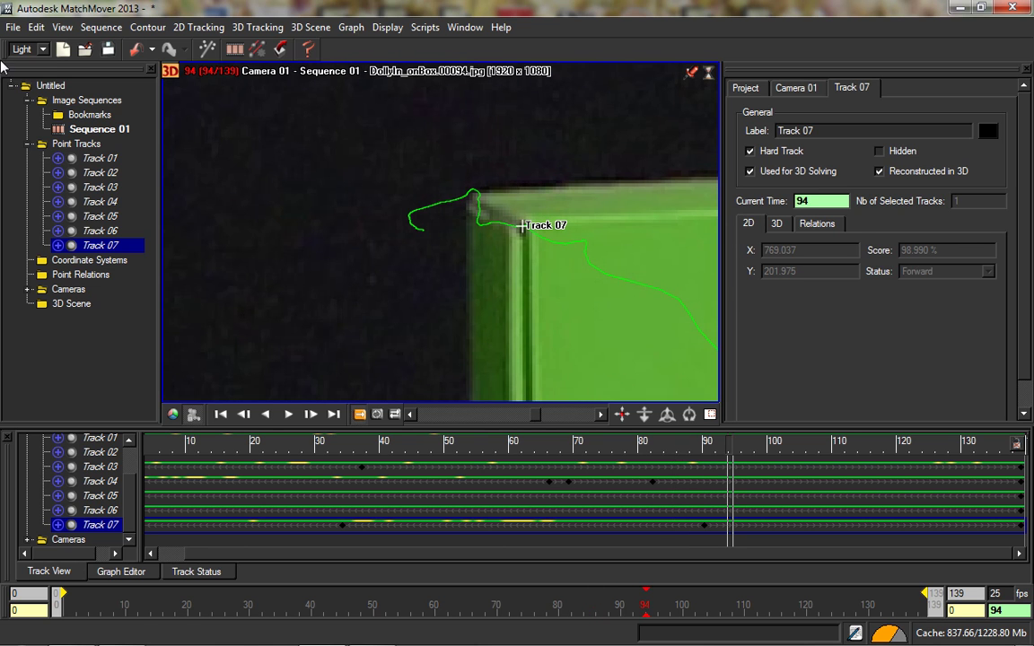
Create a 2D track at frame 0 on the green box's upper right front corner, about X 994, Y 220, and track it forward.
click(101, 27)
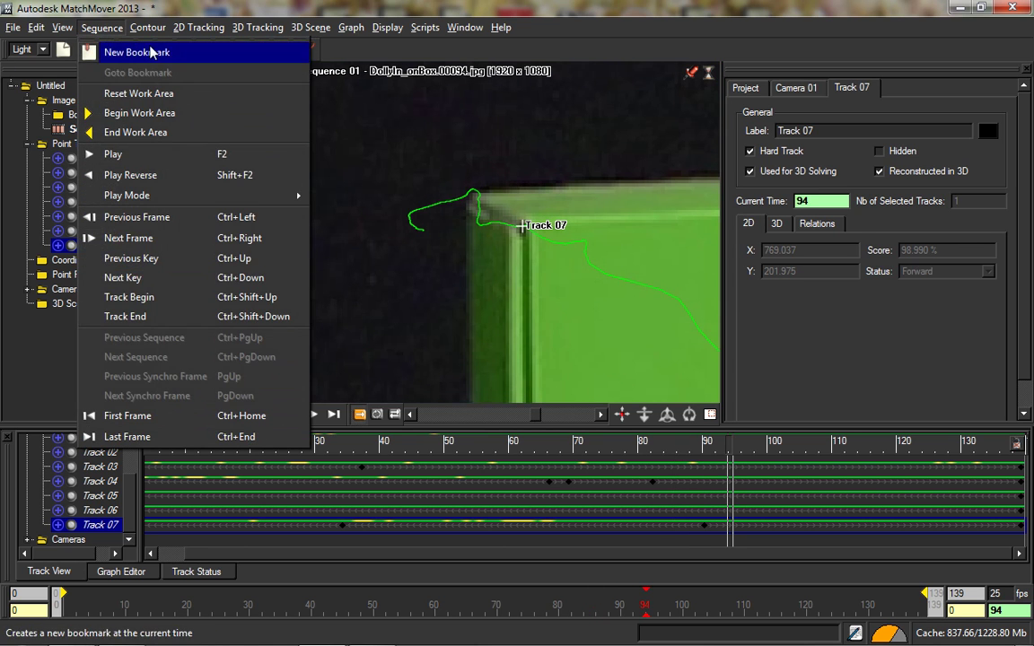
mouse_move(63, 27)
click(88, 300)
drag(353, 306, 357, 156)
middle_drag(511, 269, 179, 235)
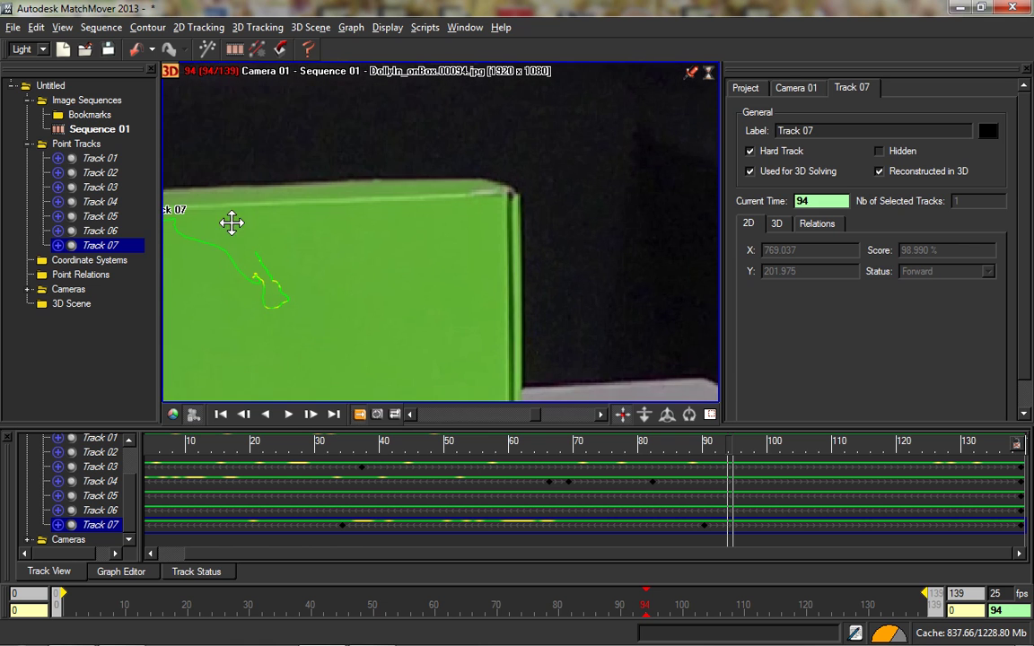
click(198, 27)
click(220, 54)
drag(509, 194, 511, 192)
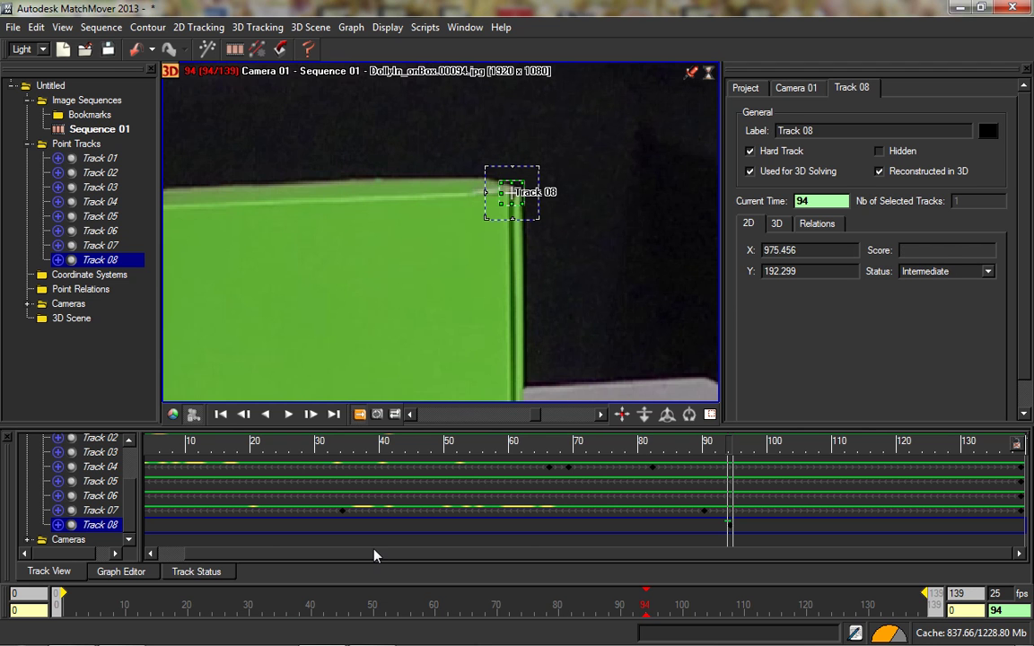
key(ctrl+z)
drag(644, 605, 51, 553)
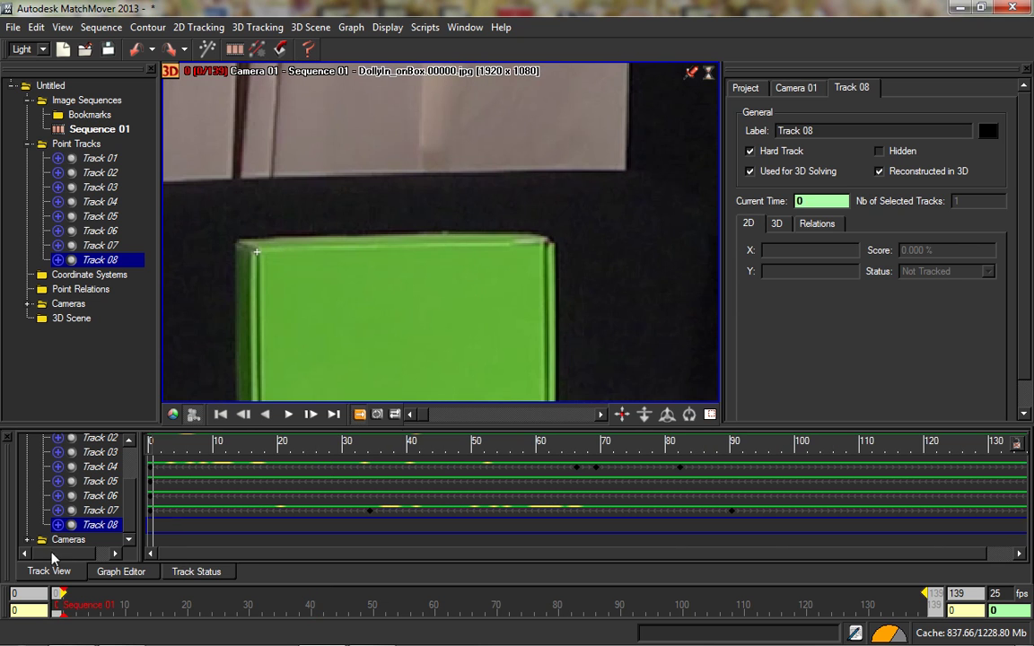
drag(545, 242, 544, 241)
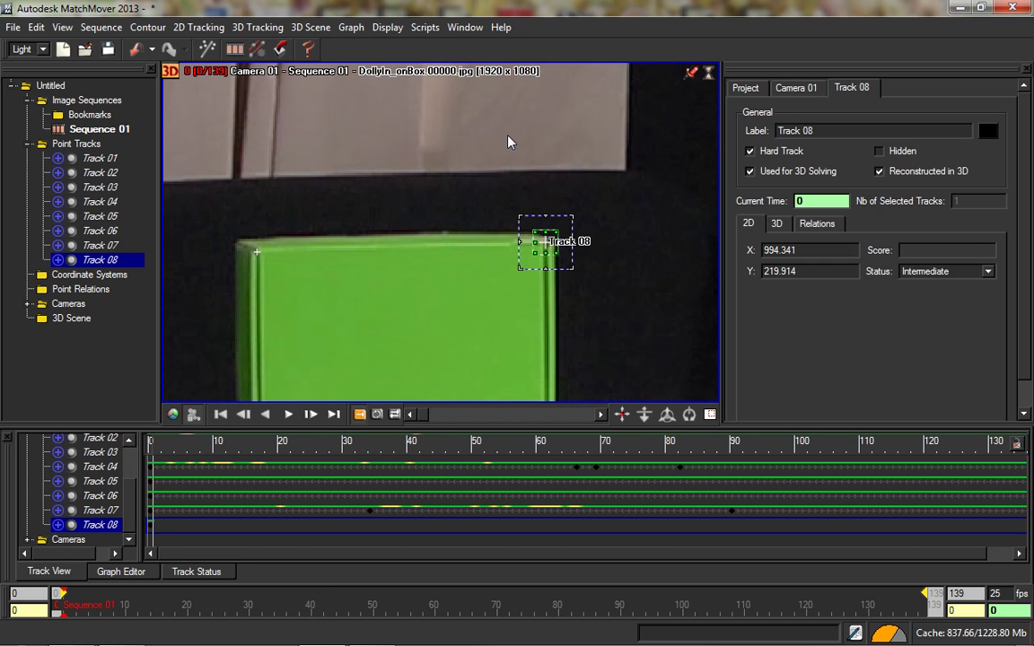
key(F3)
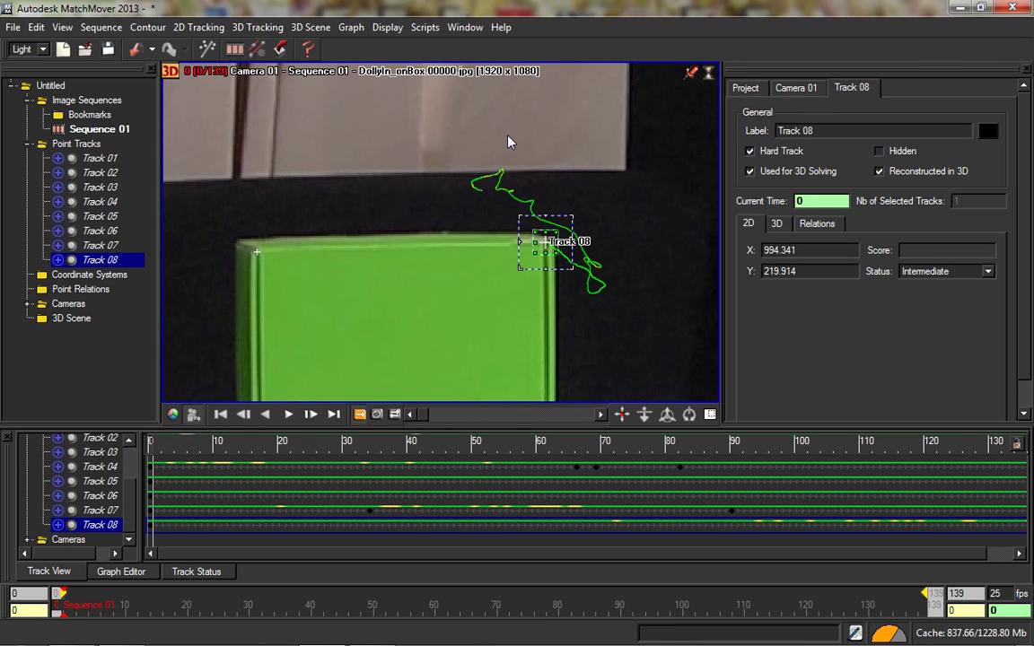
Fine-tune Track 08 at frame 139 to about X 958, Y 192, retrack it and check it around frame 49.
drag(373, 605, 924, 605)
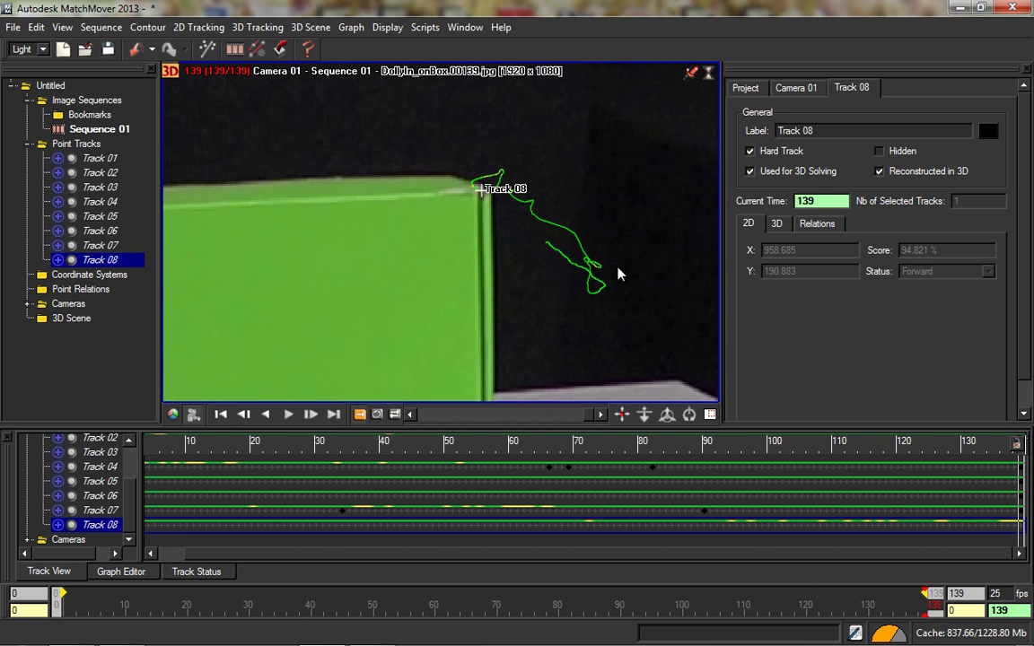
mouse_move(484, 197)
mouse_down()
mouse_move(477, 203)
mouse_move(483, 192)
mouse_up()
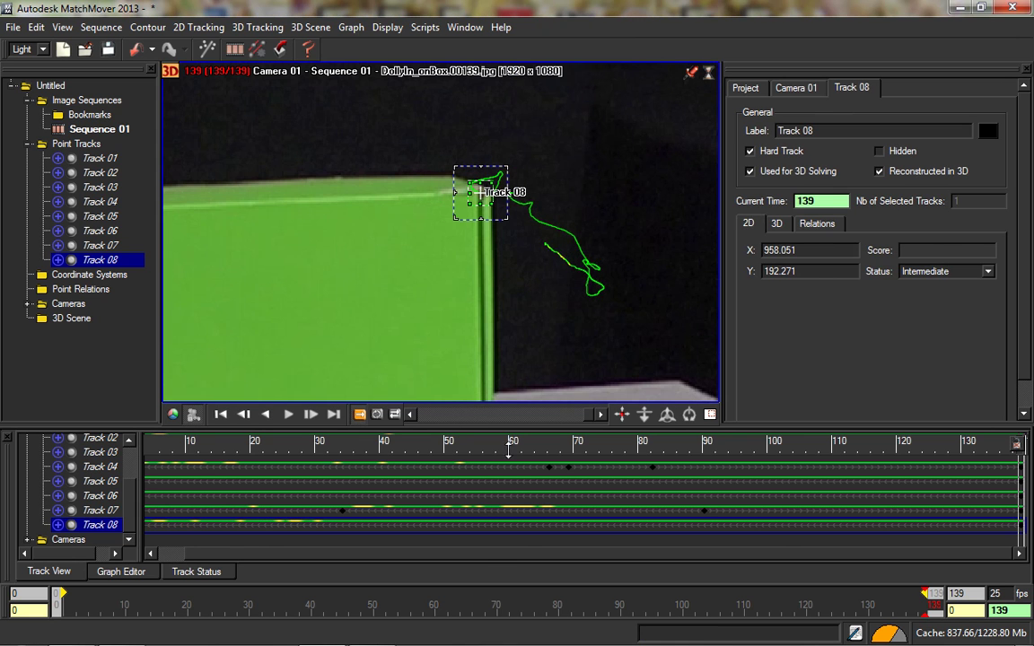
drag(452, 605, 416, 605)
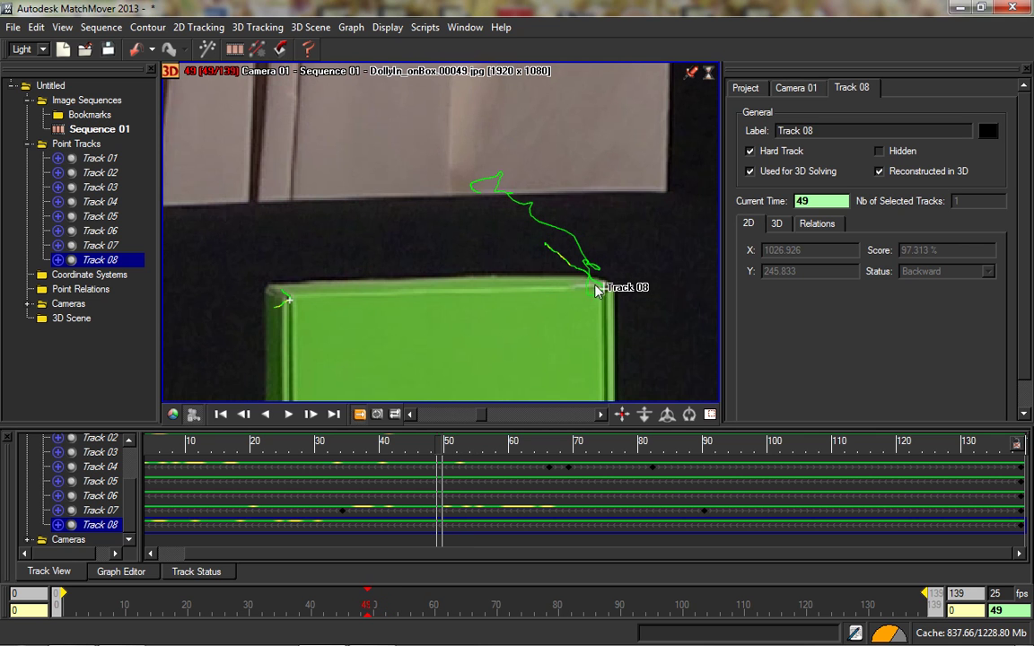
Fine-tune Track 08 at frame 49 to about X 1028, Y 245, retrack it and review the tracks across the full frame.
drag(601, 287, 603, 289)
key(F3)
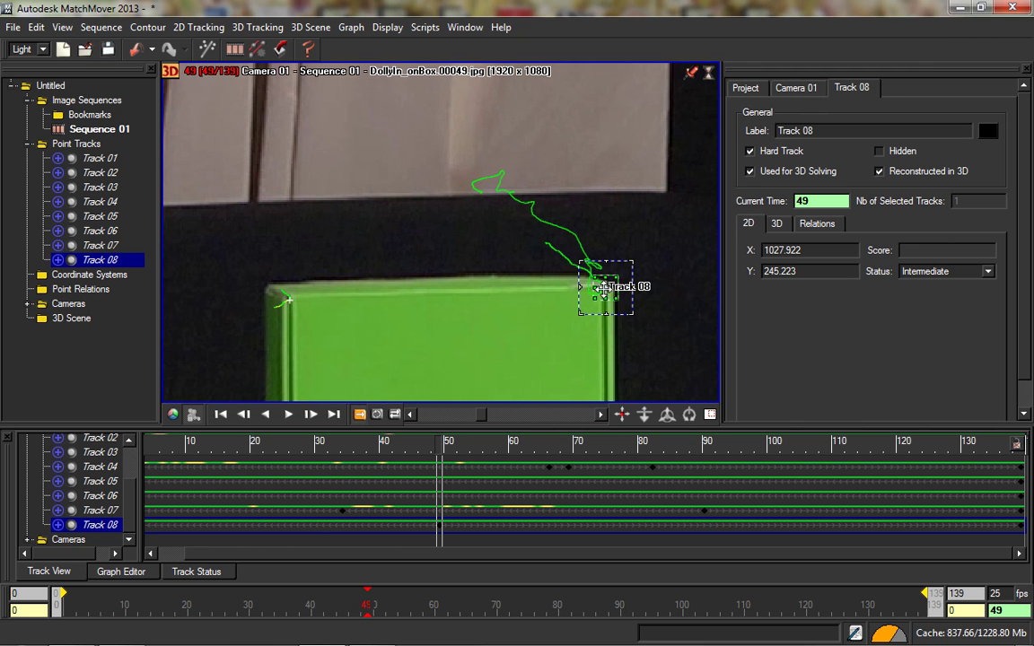
key(F4)
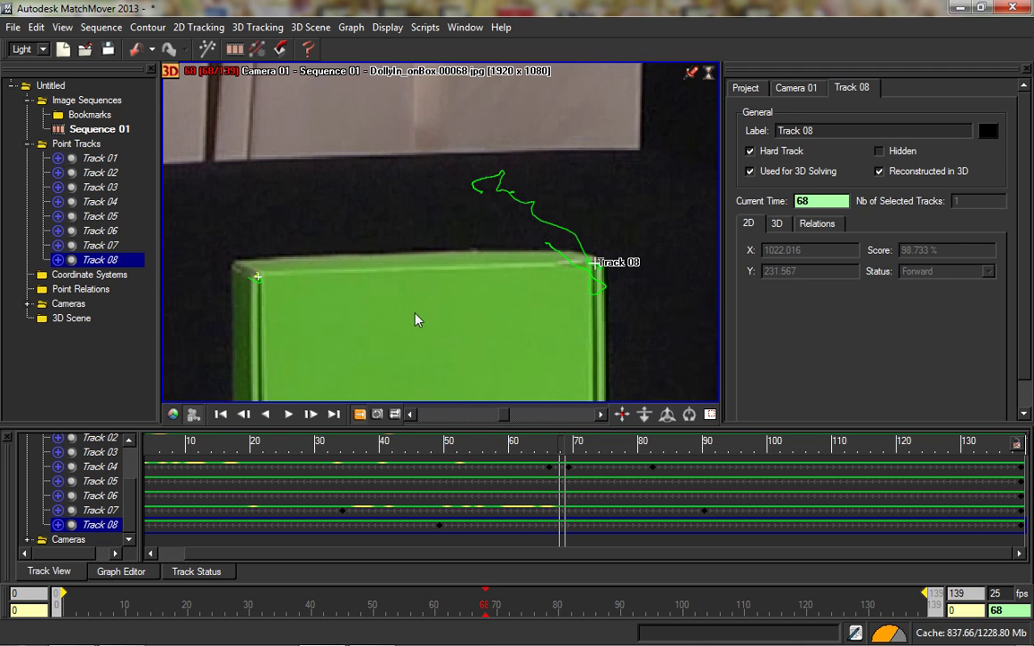
click(87, 28)
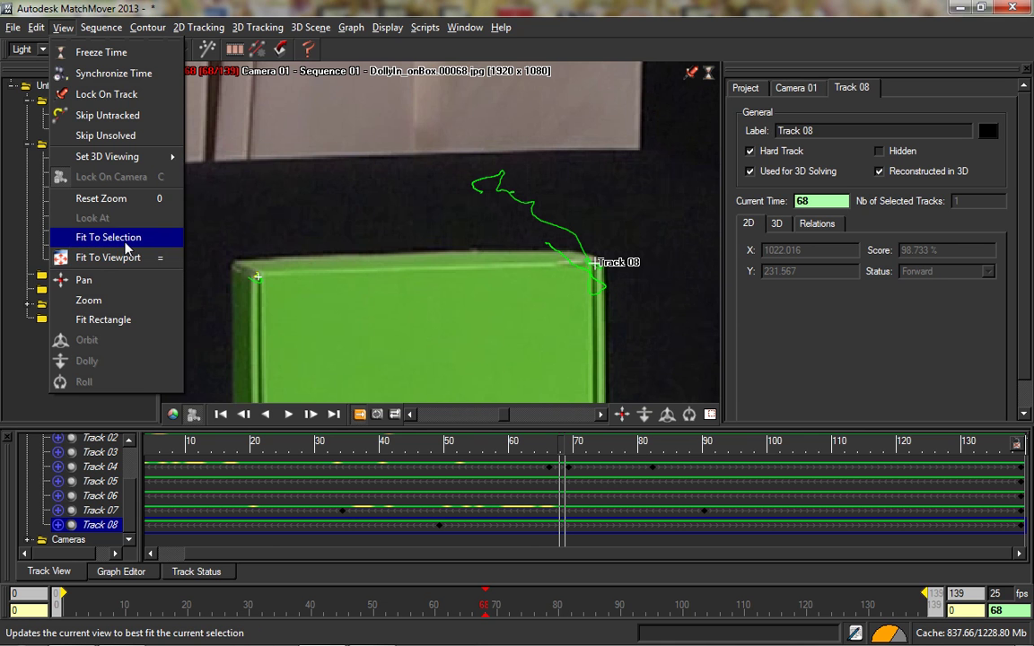
click(106, 199)
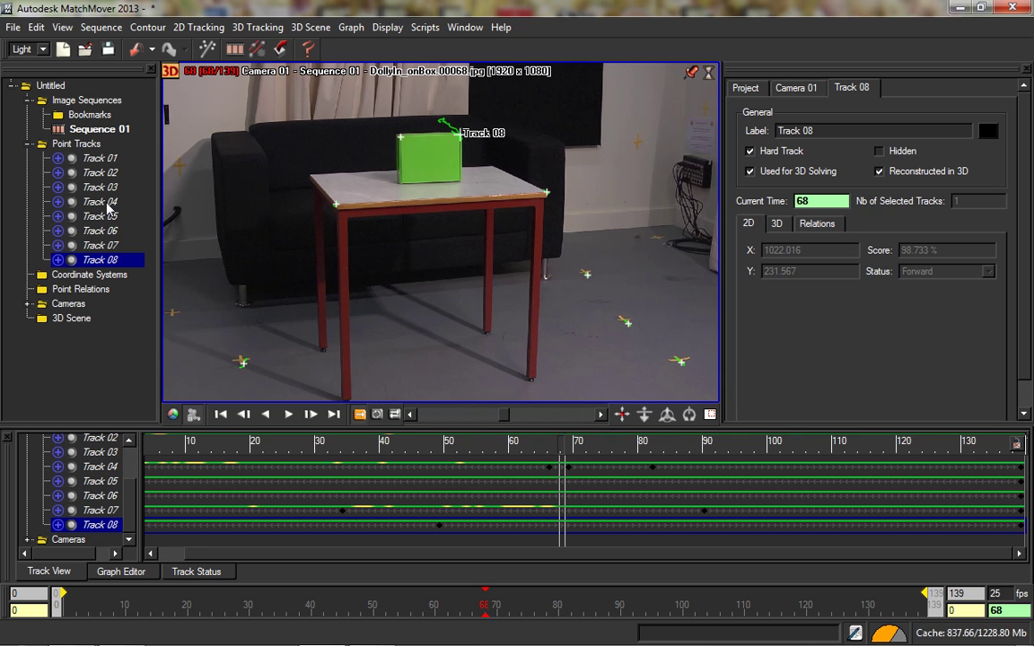
drag(522, 616, 626, 612)
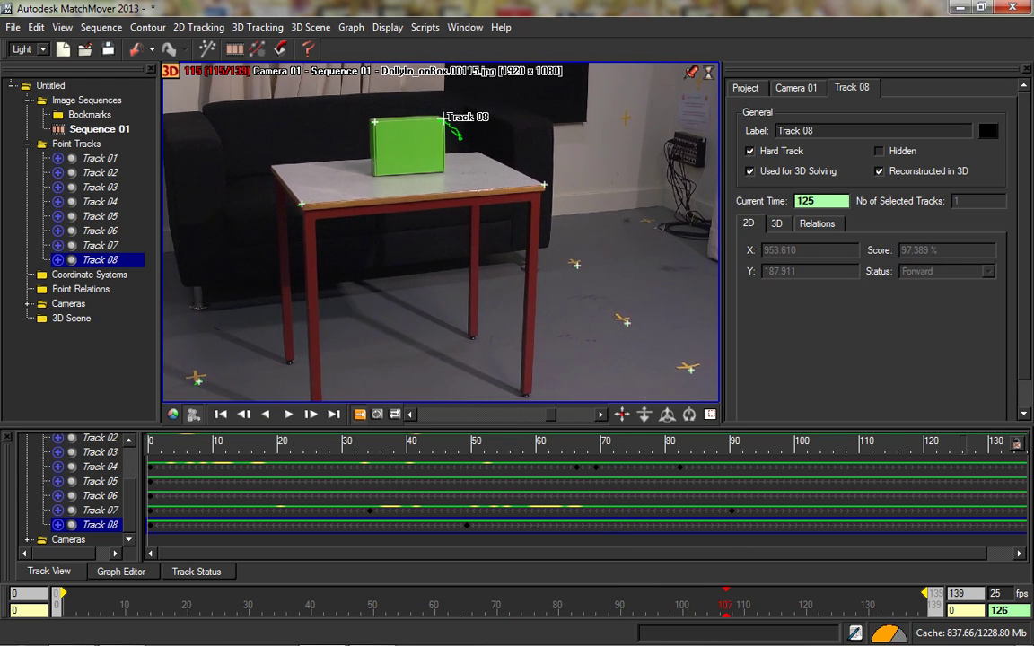
Create a 2D track at frame 0 on the dark wall fitting's lower right corner, about X 192, Y 202, and track it forward.
key(Home)
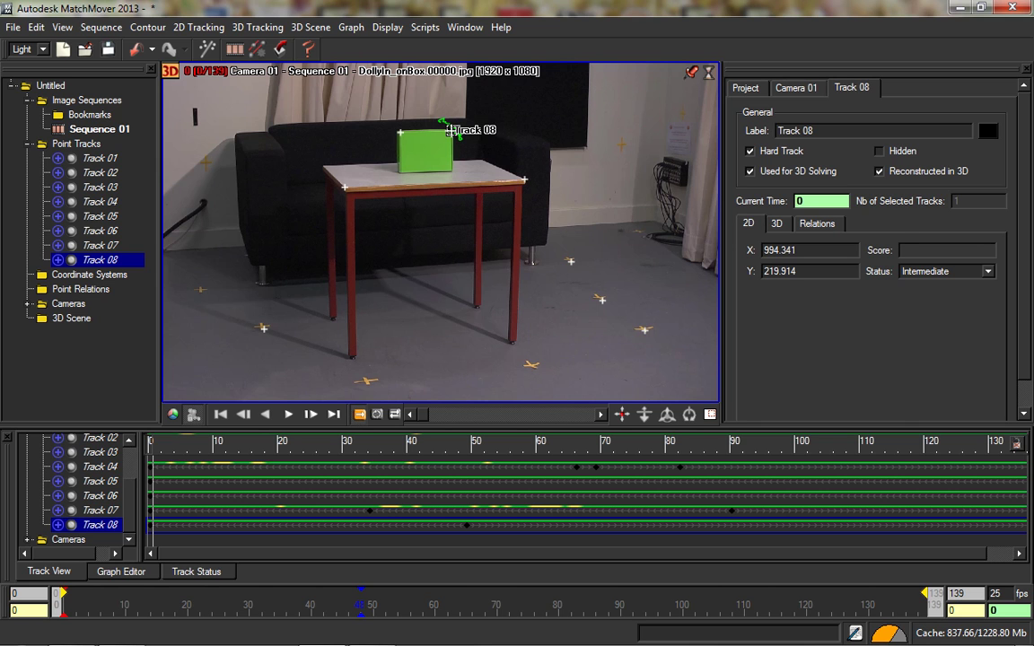
drag(335, 603, 62, 603)
drag(223, 603, 58, 605)
click(189, 28)
click(201, 52)
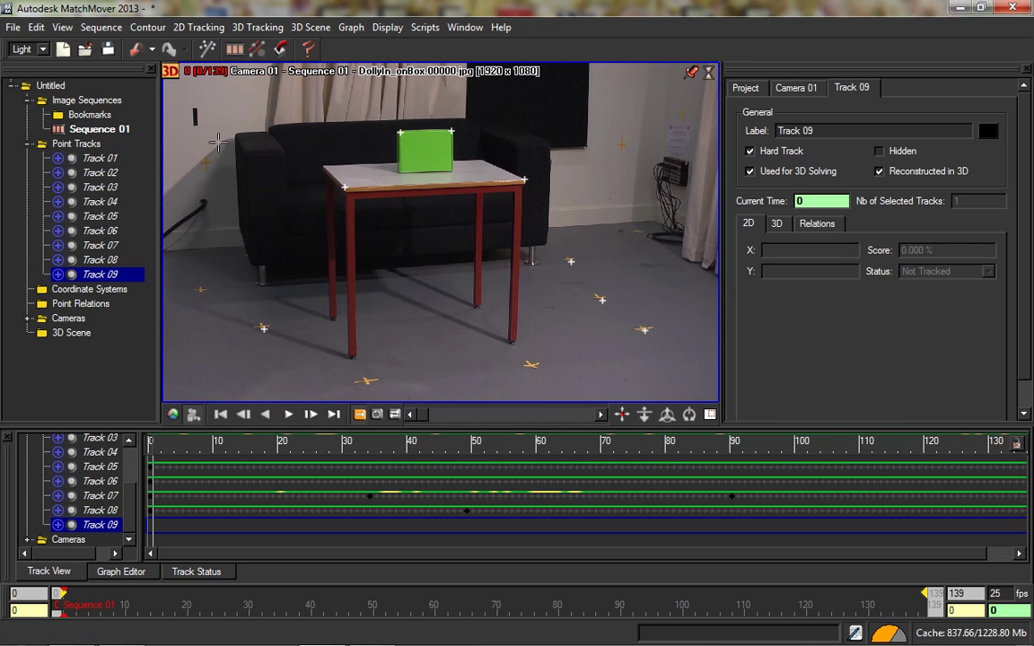
click(62, 27)
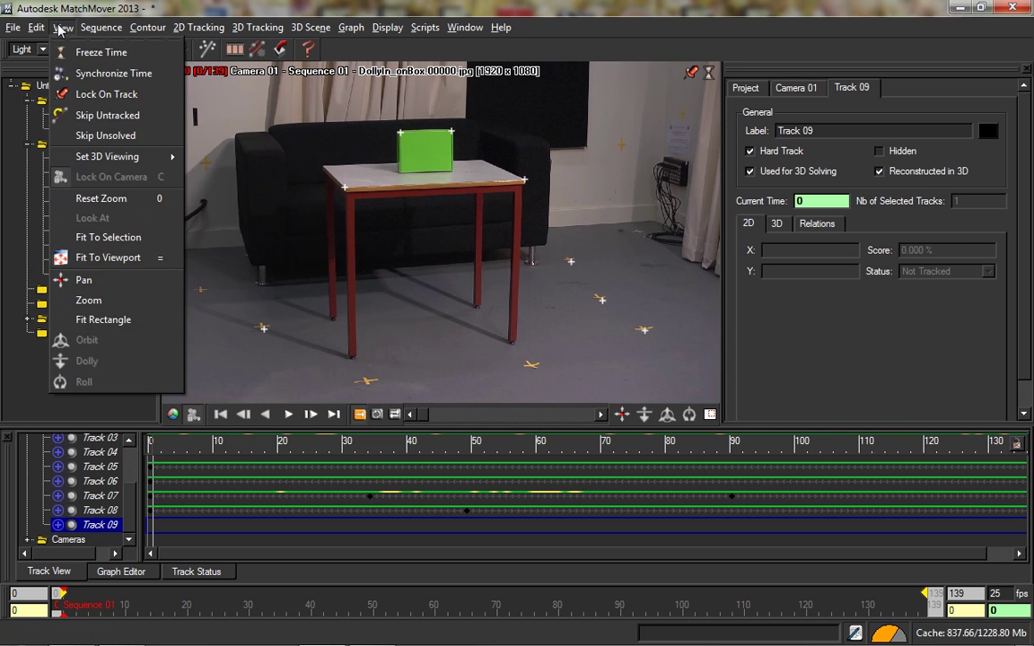
click(90, 299)
drag(312, 347, 381, 441)
middle_drag(276, 175, 749, 405)
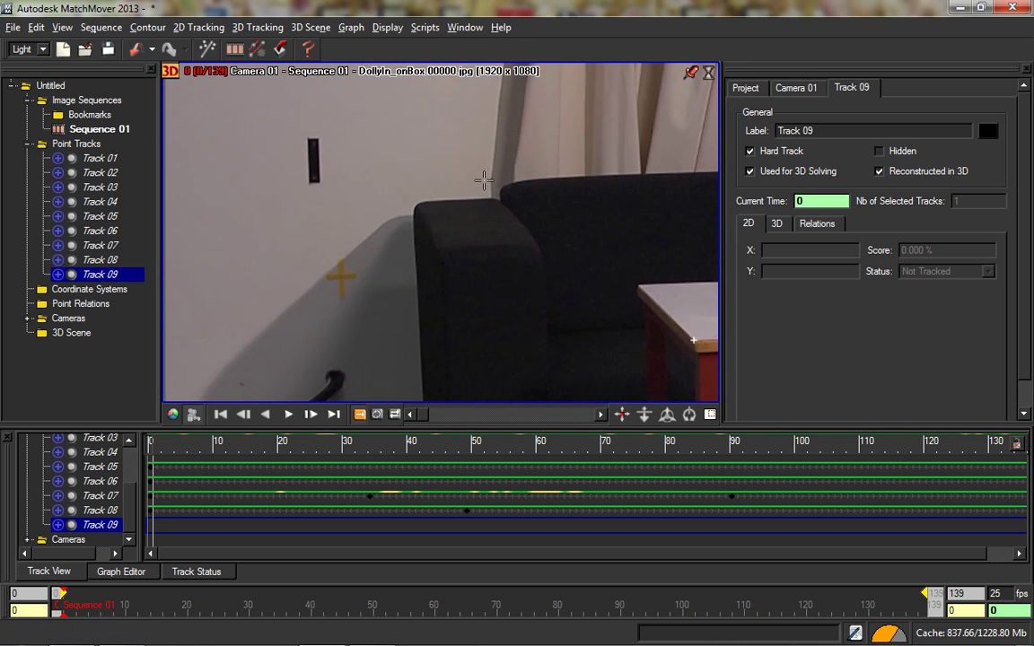
drag(287, 165, 320, 181)
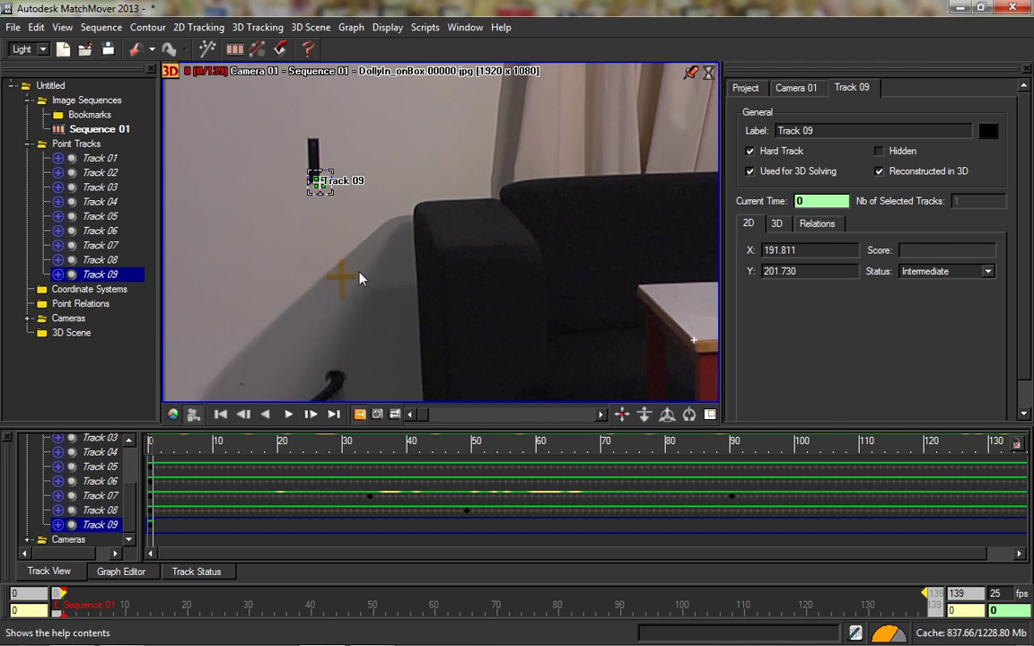
key(F3)
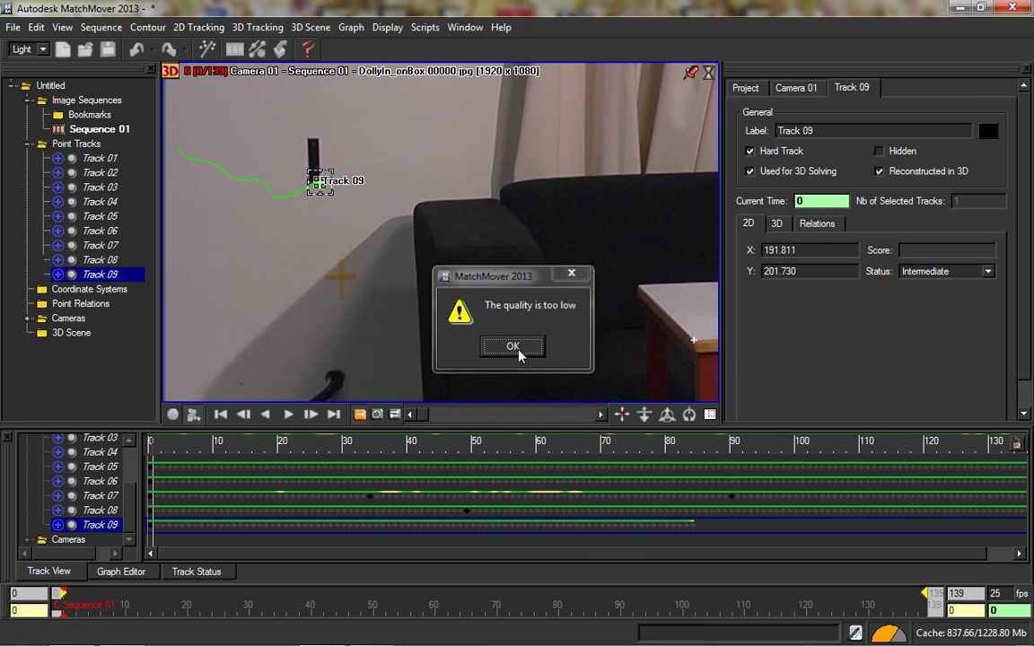
click(516, 352)
Play through Track 09 and fine-tune its last tracked point at frame 84 to about X 15.4, Y 159.9 on the fitting's corner.
drag(277, 497, 369, 498)
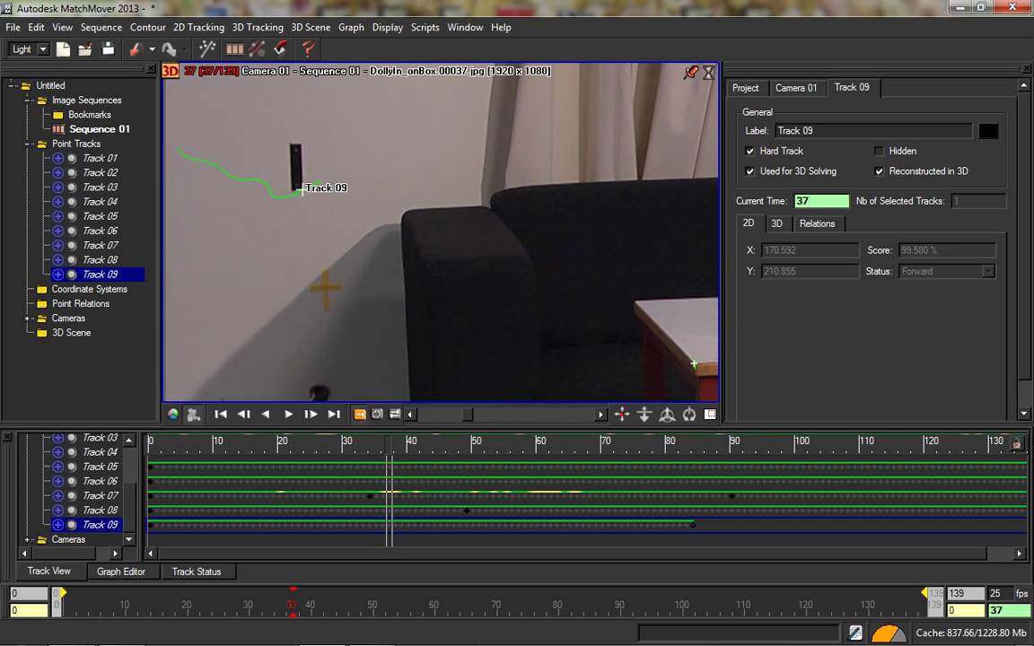
middle_drag(297, 205, 485, 184)
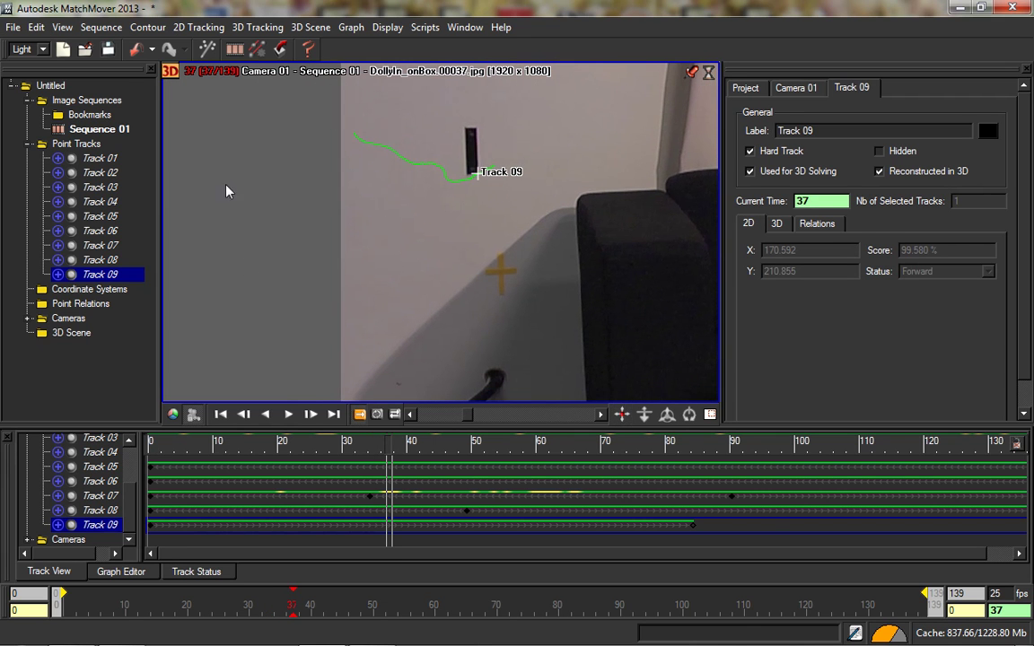
key(space)
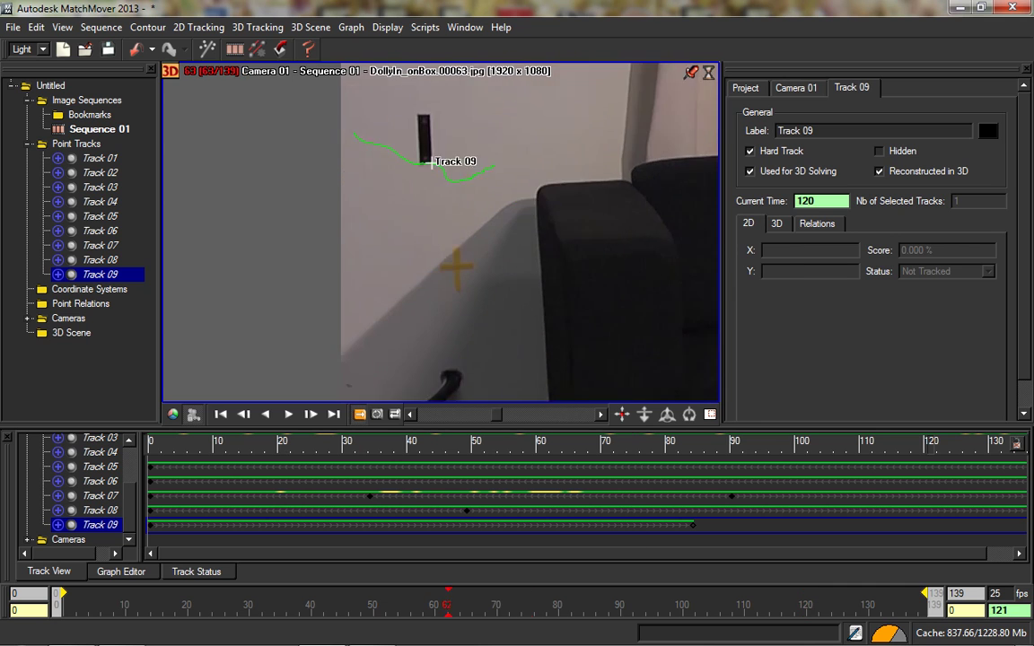
key(space)
key(Left)
key(Left)
key(Left)
key(Left)
key(Left)
key(Left)
key(Left)
key(Left)
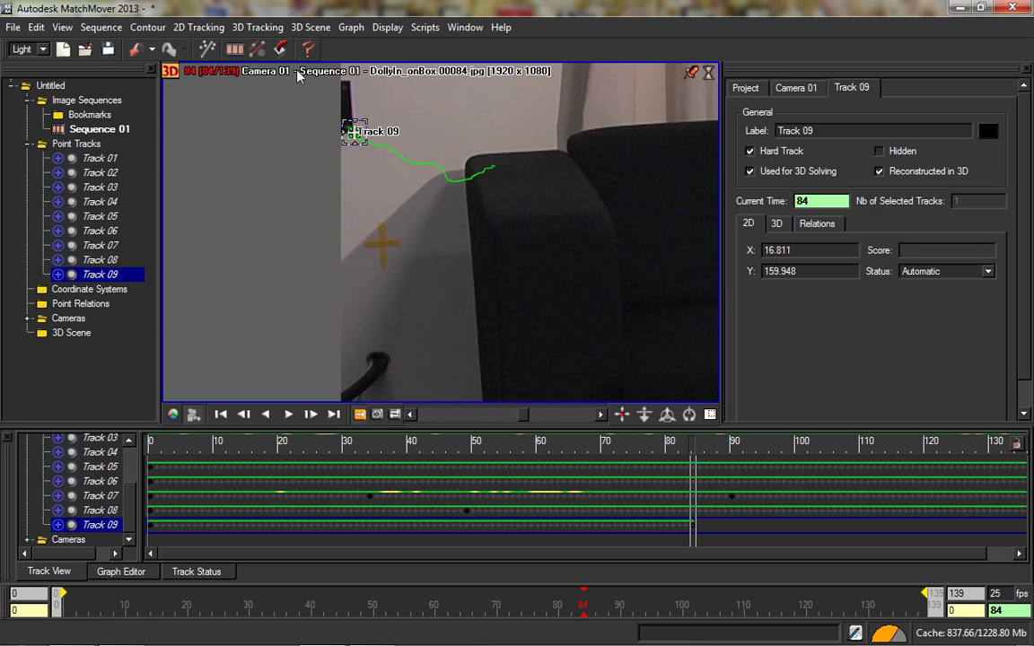
click(353, 131)
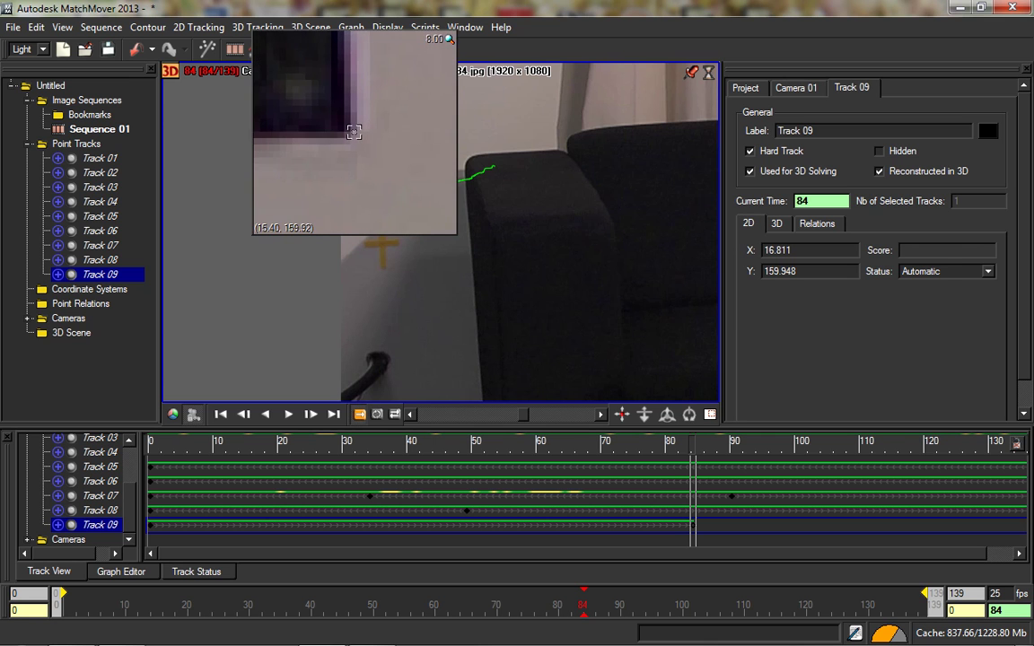
drag(354, 131, 353, 131)
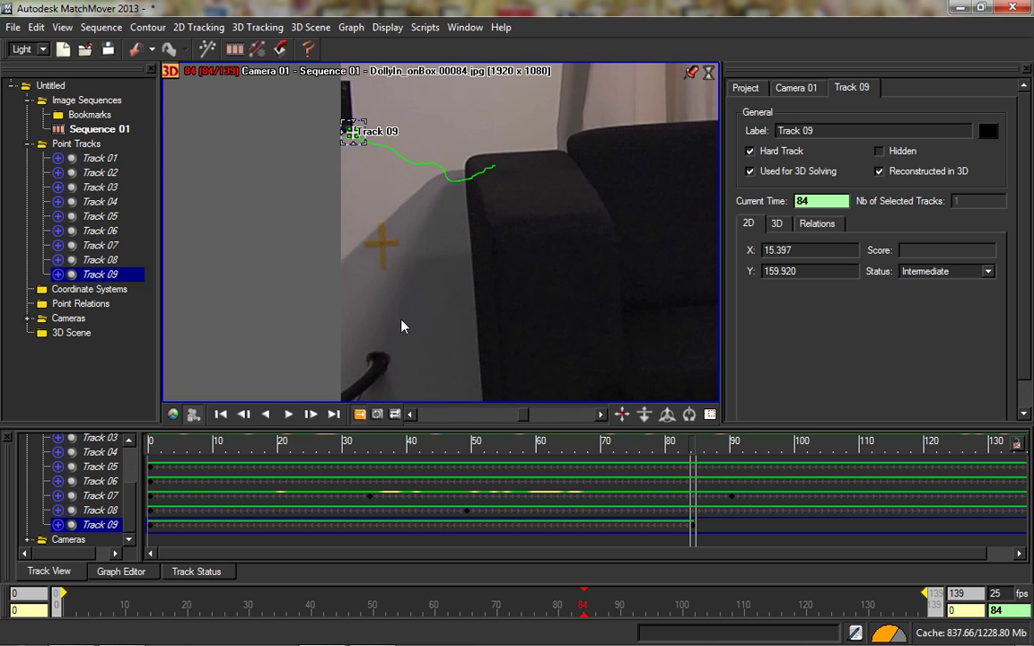
Create a 2D track at frame 0 on the yellow wall cross below the dark fitting, about X 222, Y 323, and track it forward.
drag(301, 606, 56, 606)
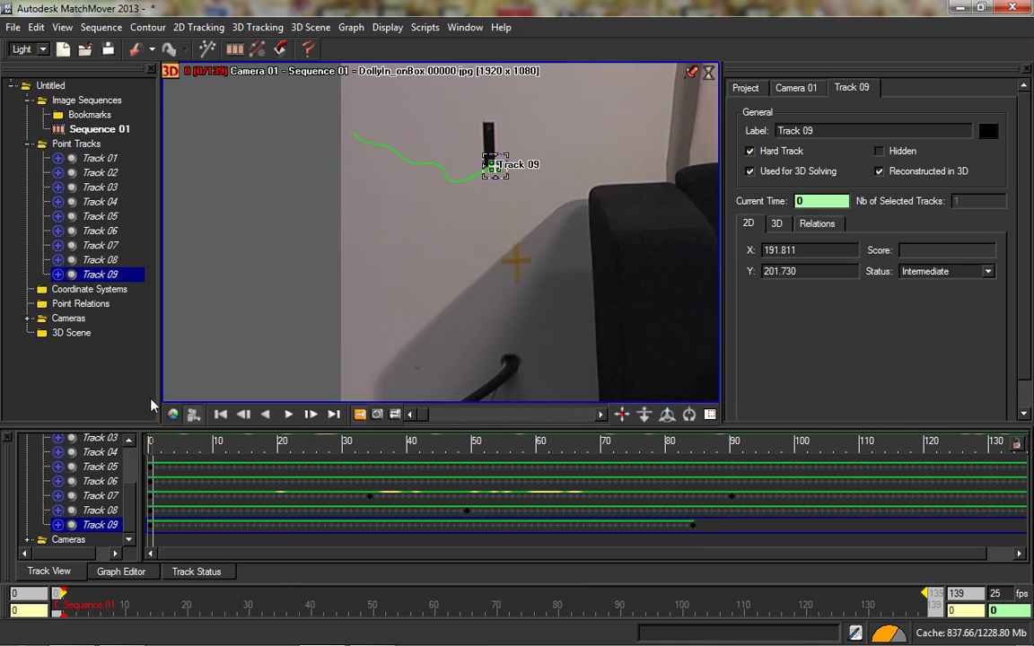
click(252, 27)
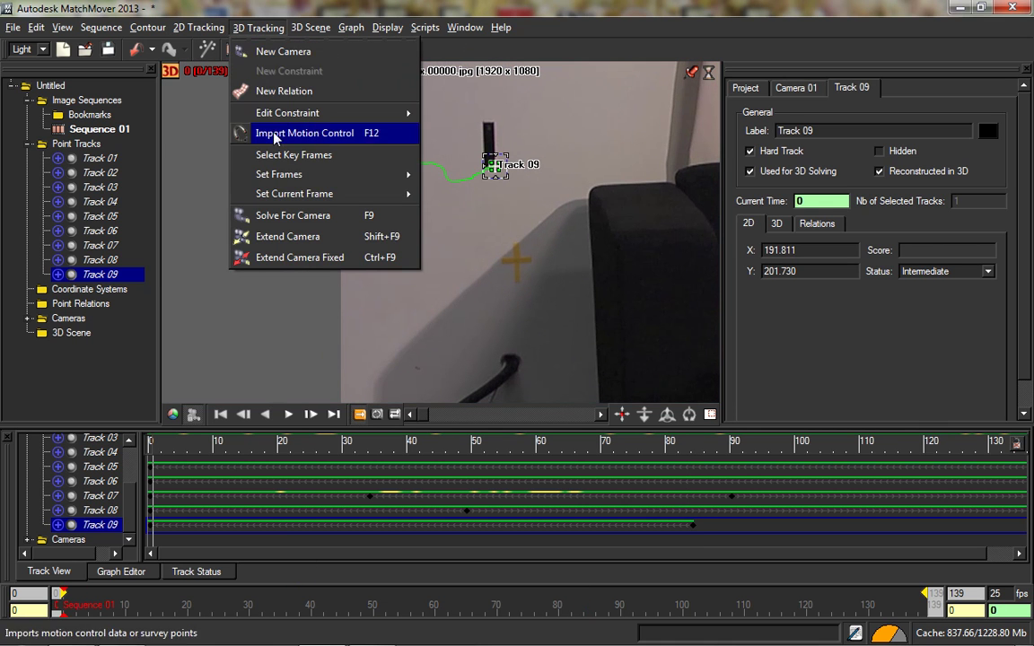
mouse_move(199, 27)
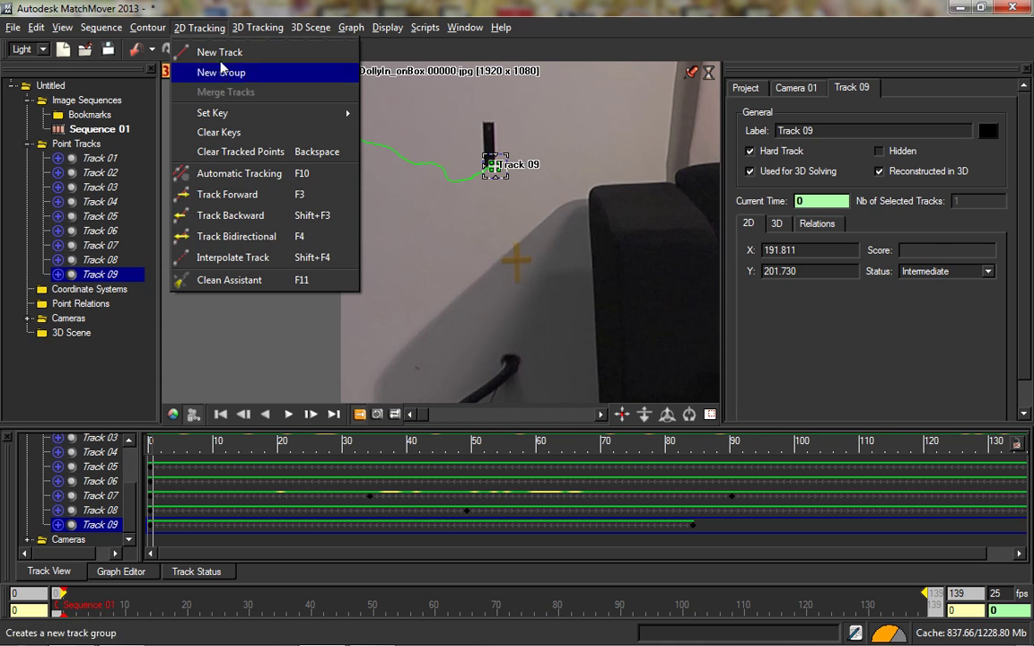
click(214, 48)
drag(526, 252, 524, 253)
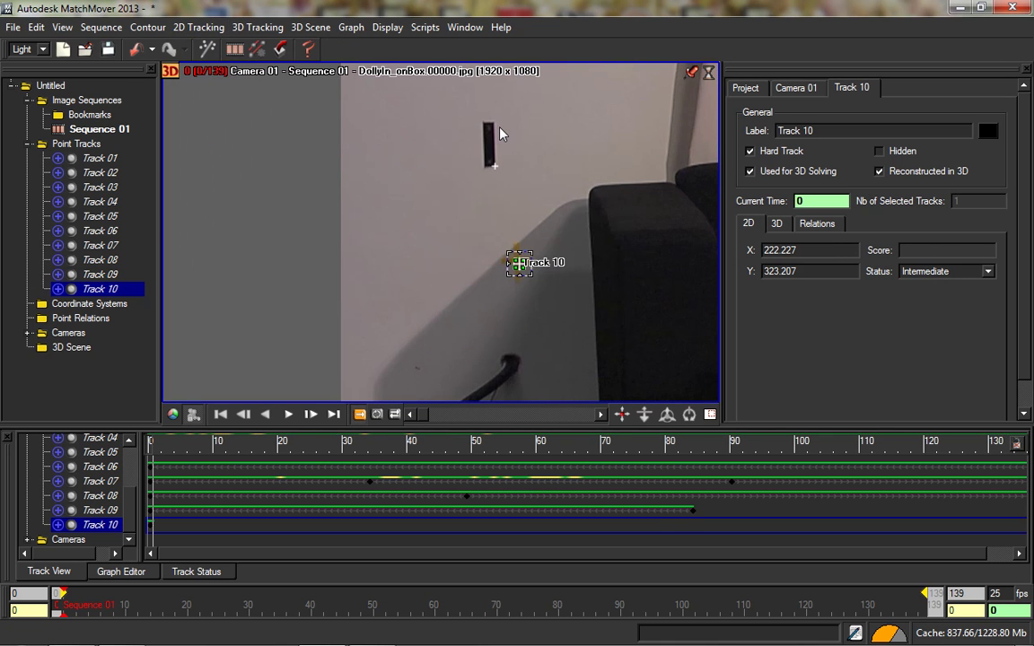
key(F3)
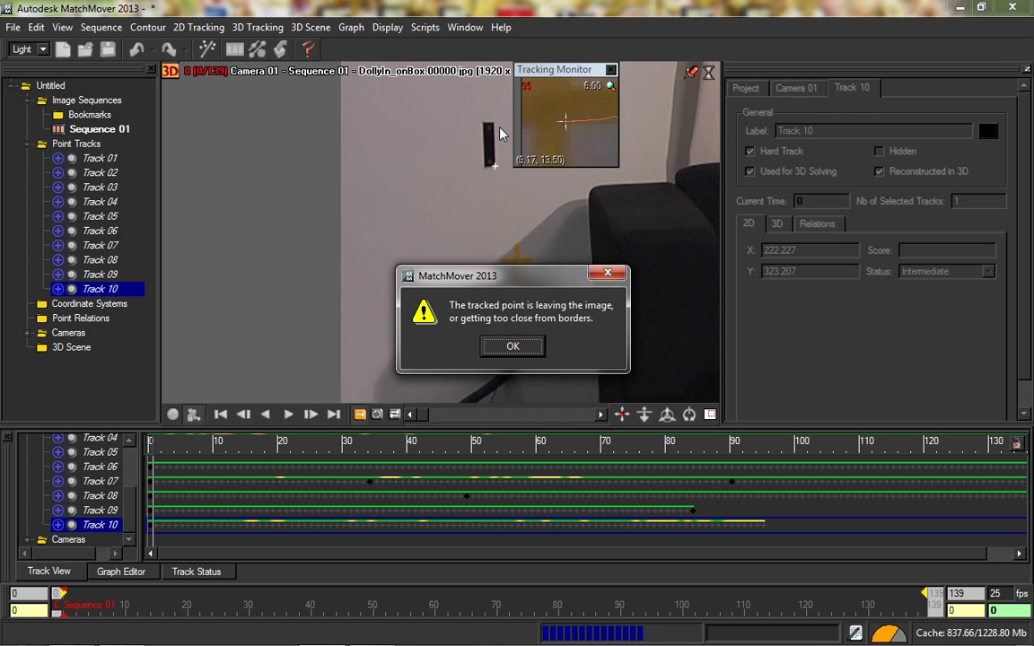
click(517, 349)
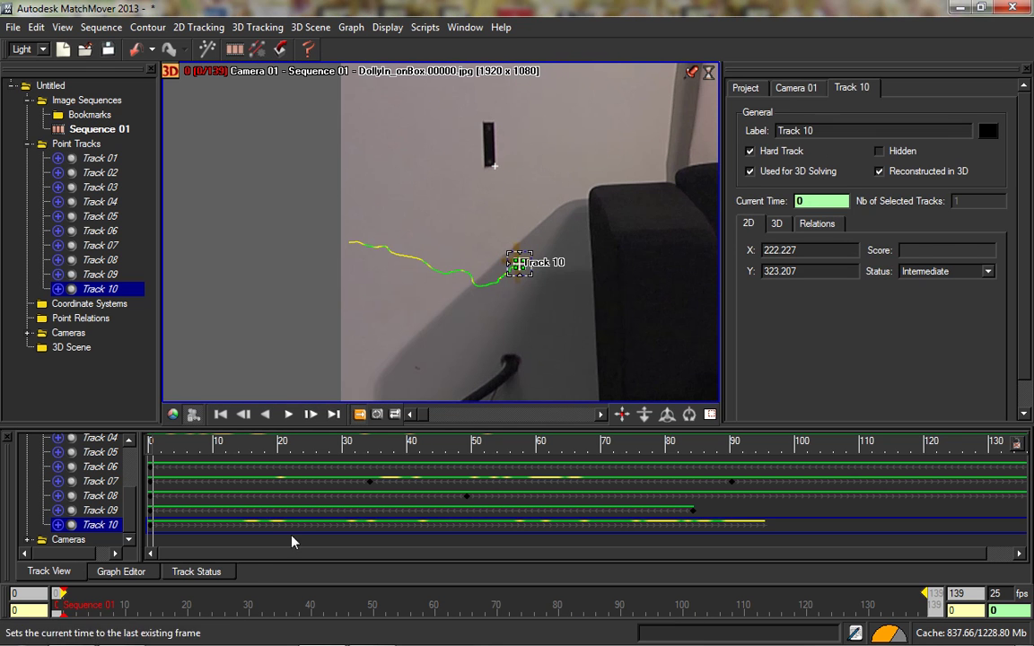
Fine-tune Track 10 at frame 95 to about X 10.6, Y 297.0, retrack it and check it around frame 64.
drag(151, 445, 763, 445)
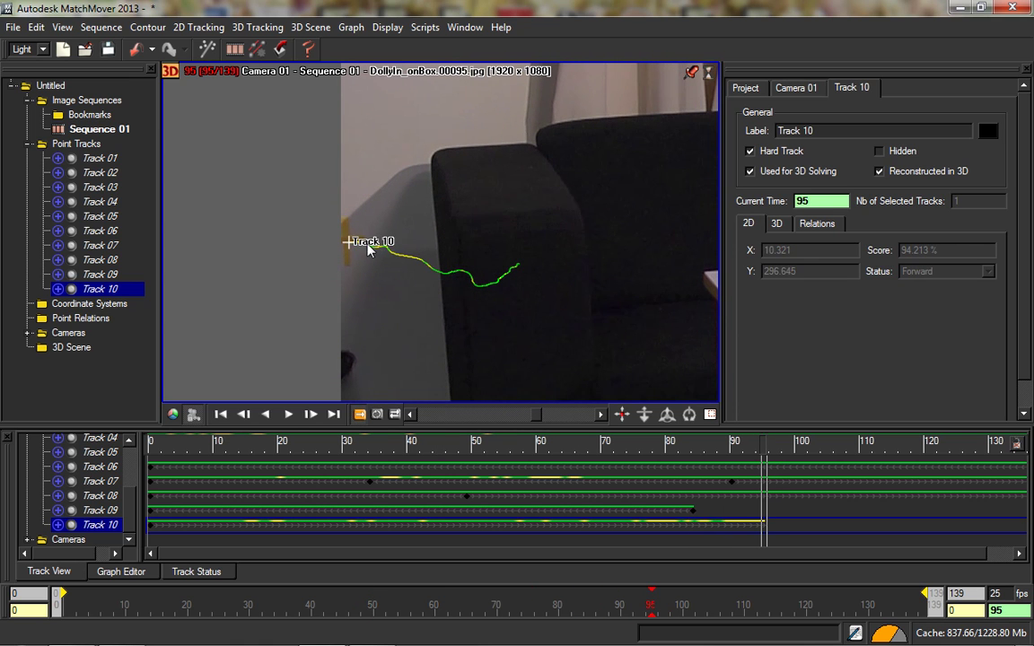
drag(349, 250, 349, 242)
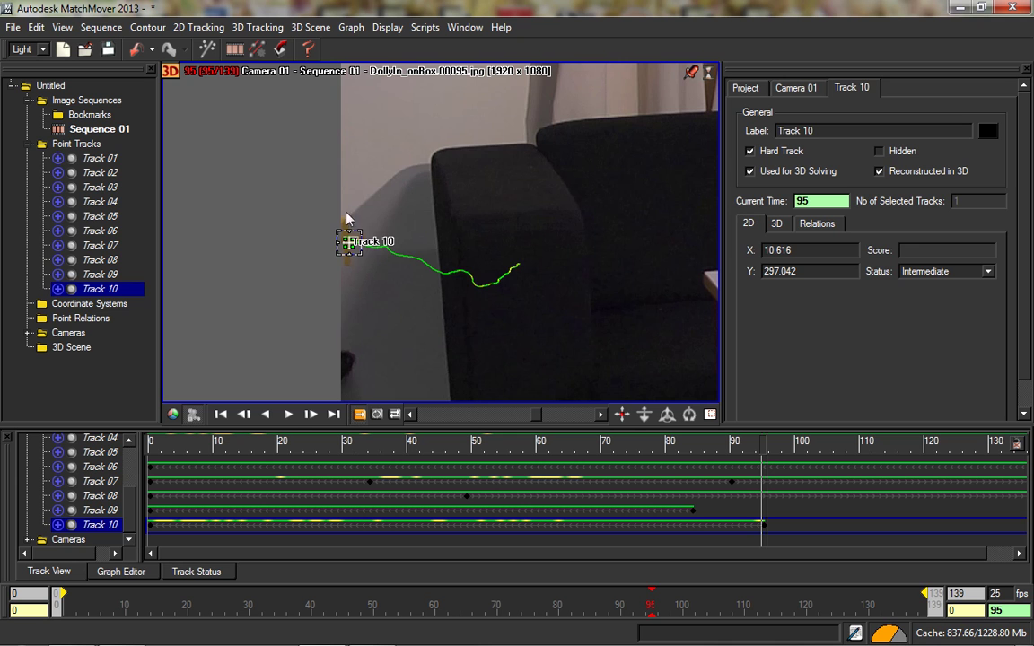
drag(490, 602, 558, 603)
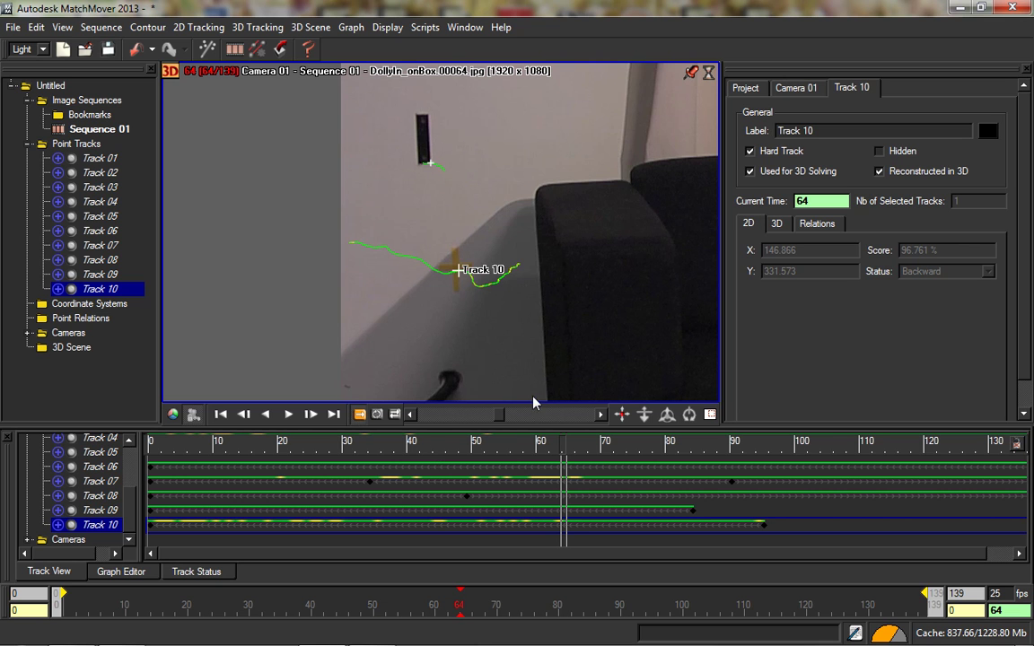
Create a 2D track at frame 0 on the black wall panel's lower right corner, about X 1423, Y 270, and track it forward.
middle_drag(520, 237, 287, 232)
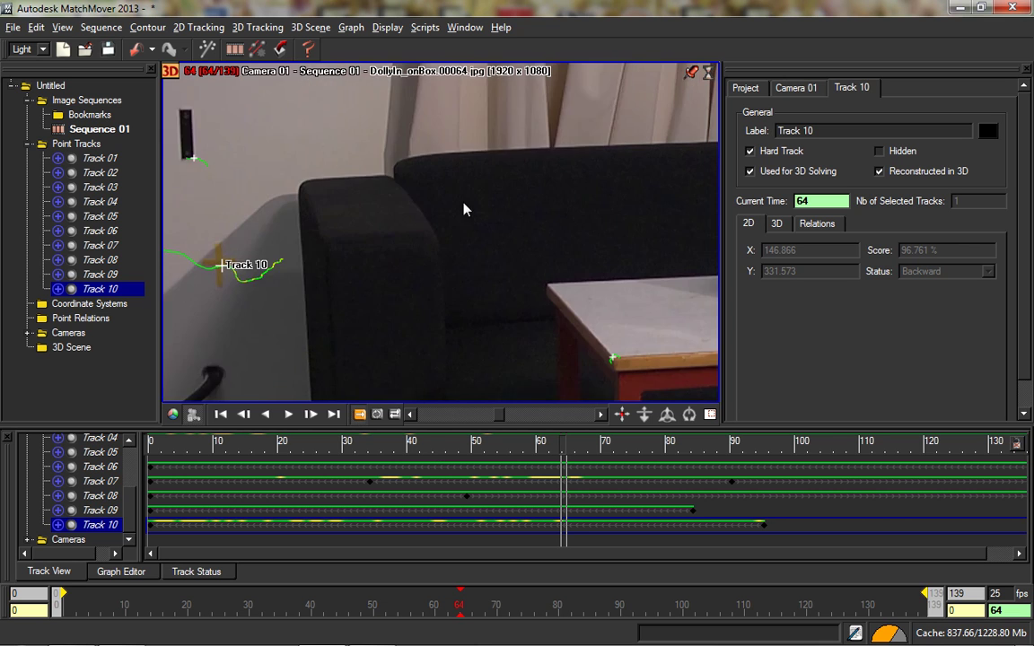
middle_drag(464, 208, 171, 220)
middle_drag(488, 190, 245, 235)
middle_drag(412, 185, 178, 160)
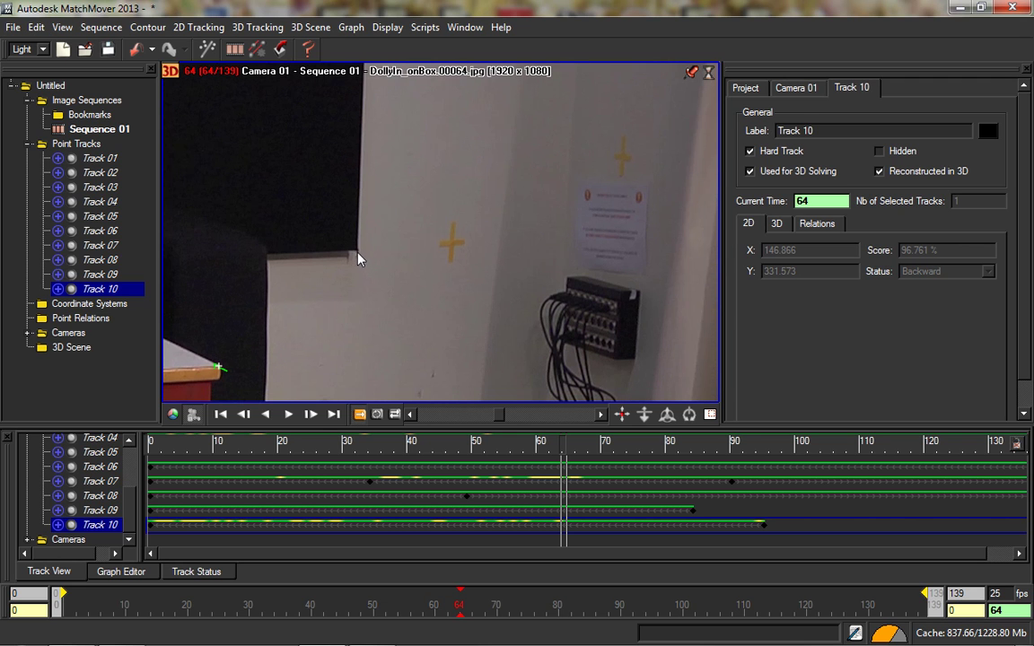
click(200, 27)
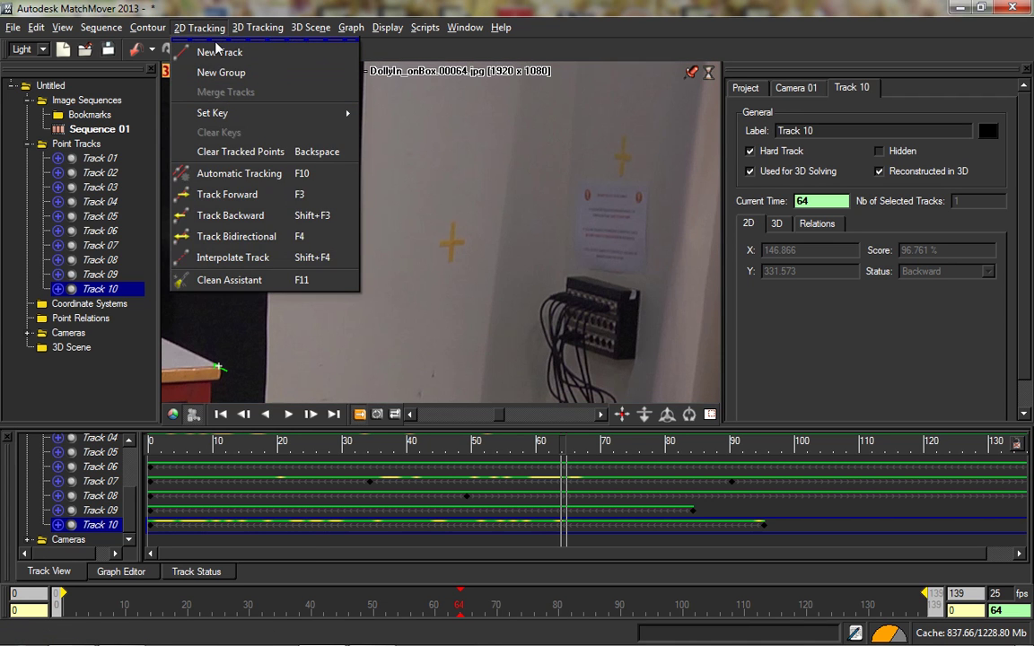
click(236, 236)
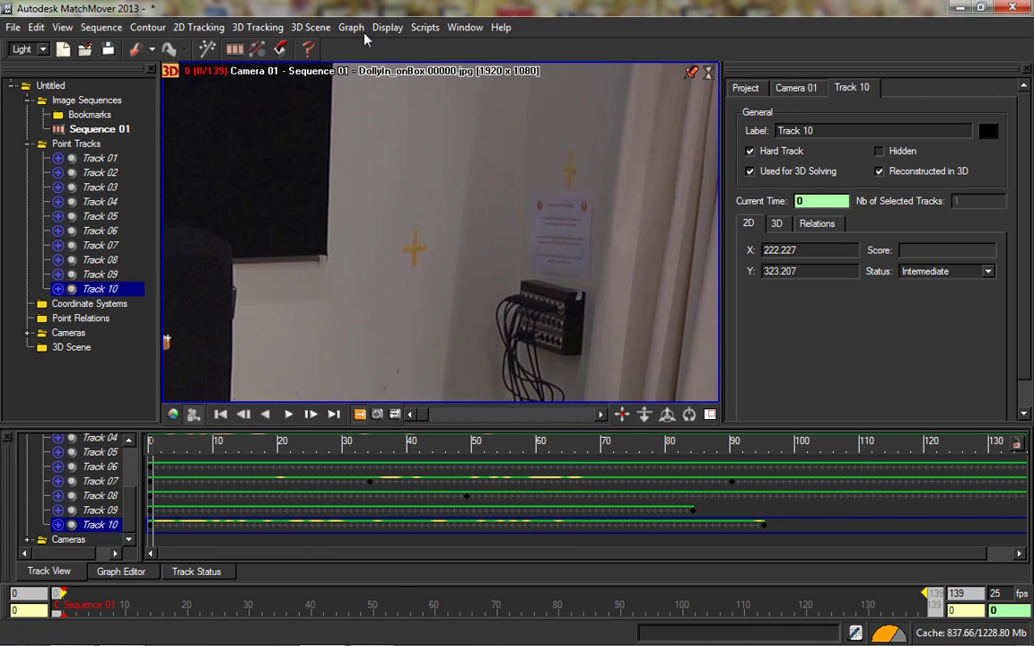
click(199, 27)
click(203, 50)
drag(329, 257, 328, 256)
key(F3)
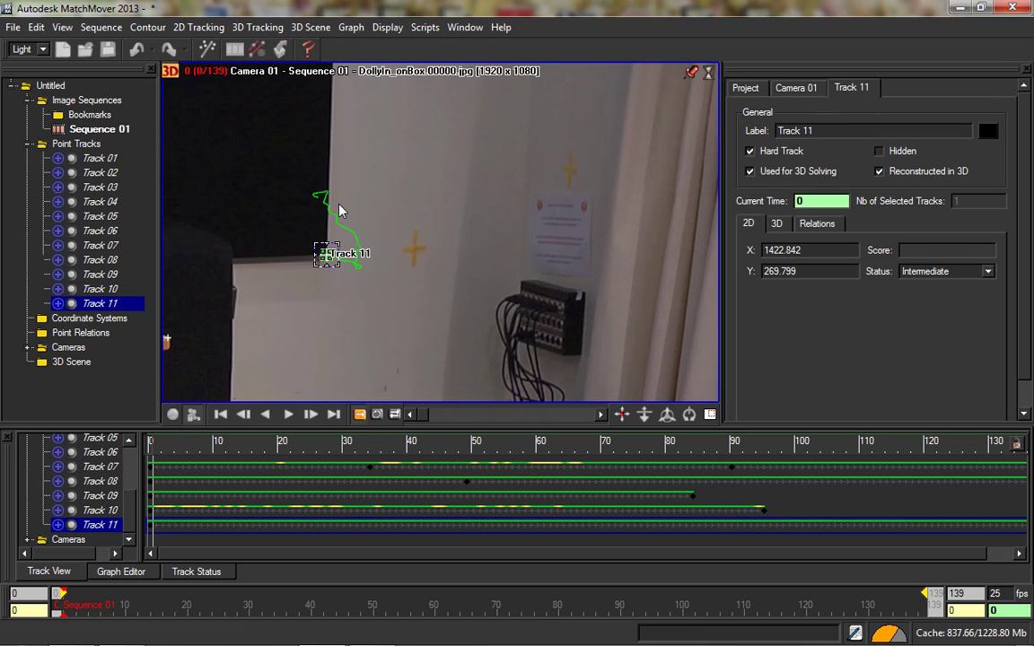
Fine-tune Track 11 at frame 139 to about X 1411, Y 197 on the panel corner and retrack it.
drag(429, 605, 1025, 605)
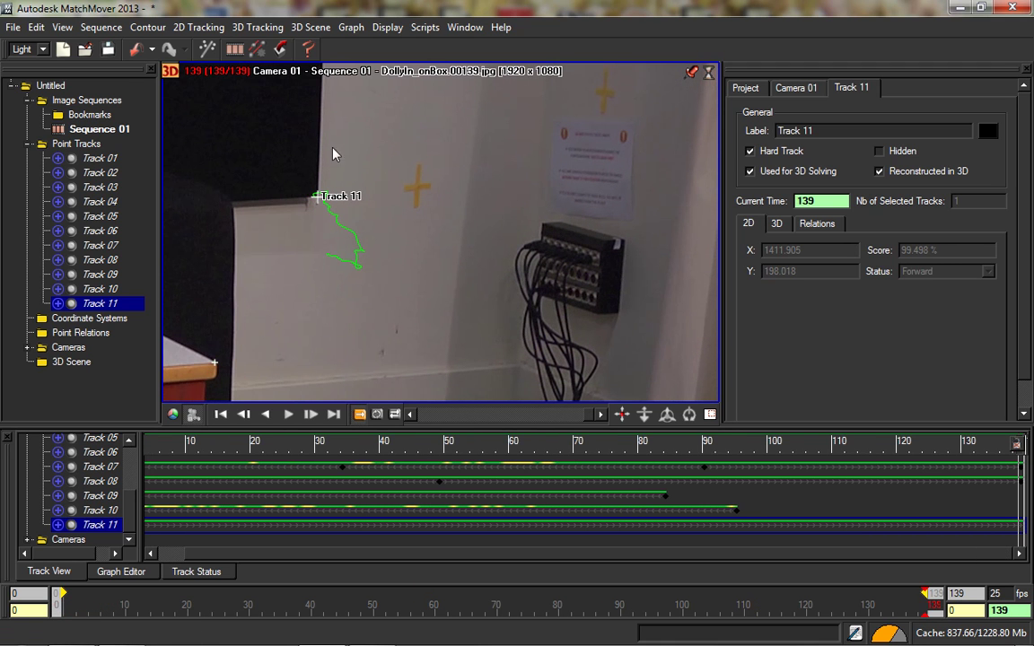
drag(316, 195, 318, 195)
key(F3)
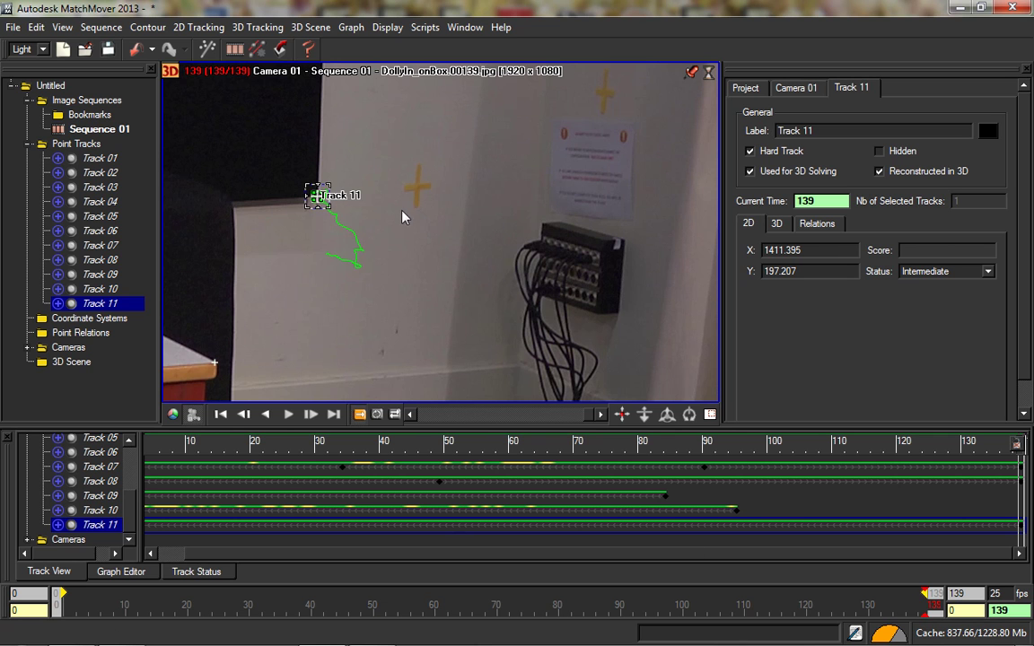
click(198, 27)
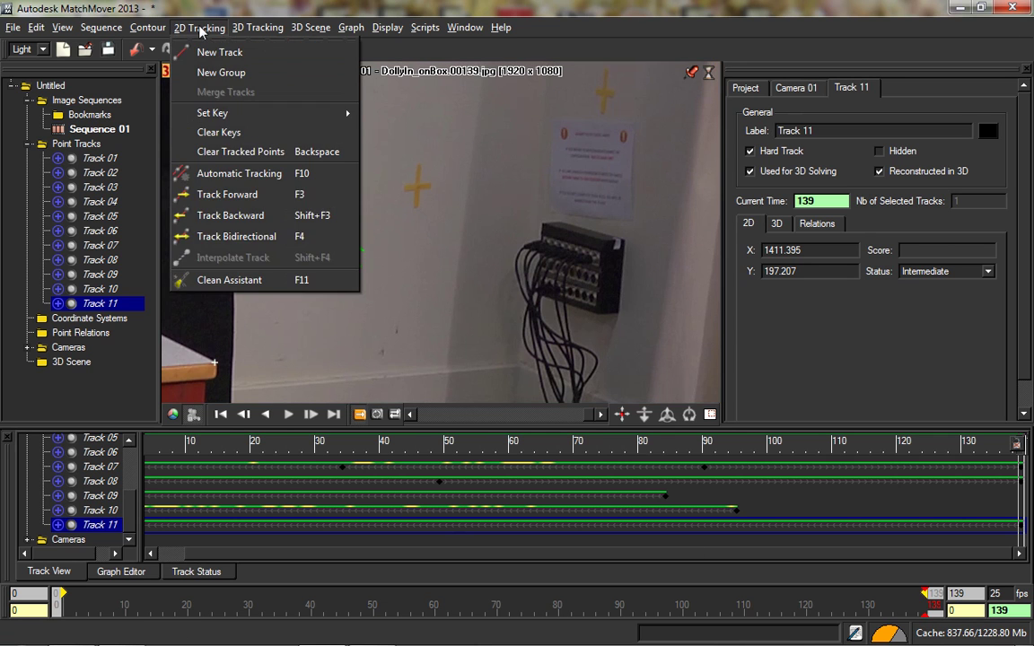
click(199, 27)
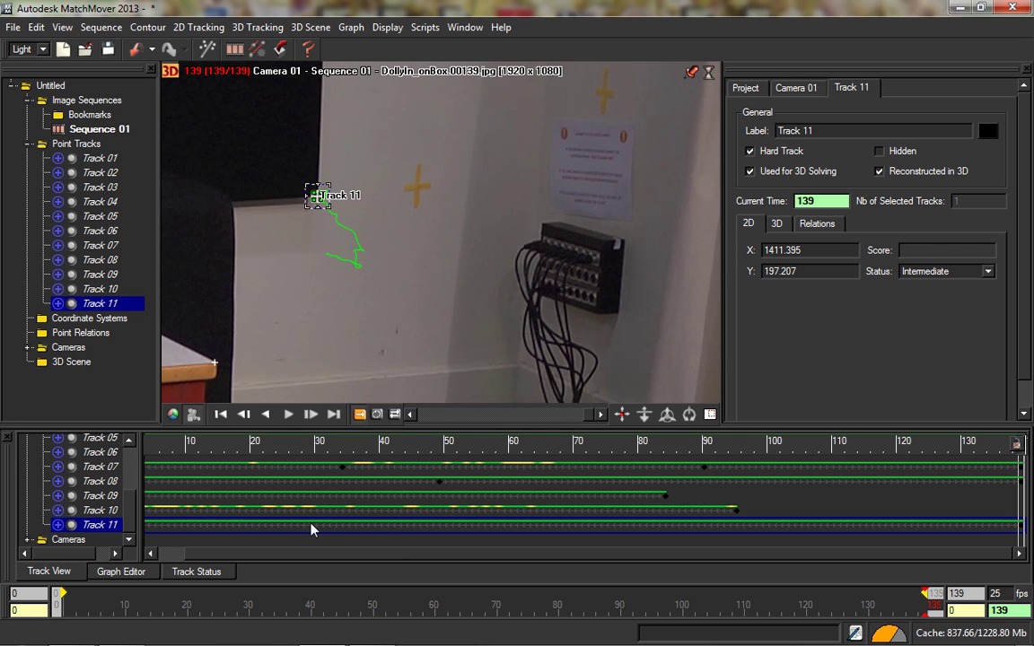
Create a 2D track at frame 1 on the yellow wall cross beside the black panel, about X 1536, Y 258, and track it forward.
mouse_move(366, 603)
mouse_down()
mouse_move(57, 603)
mouse_move(614, 603)
mouse_move(199, 603)
mouse_move(70, 582)
mouse_up()
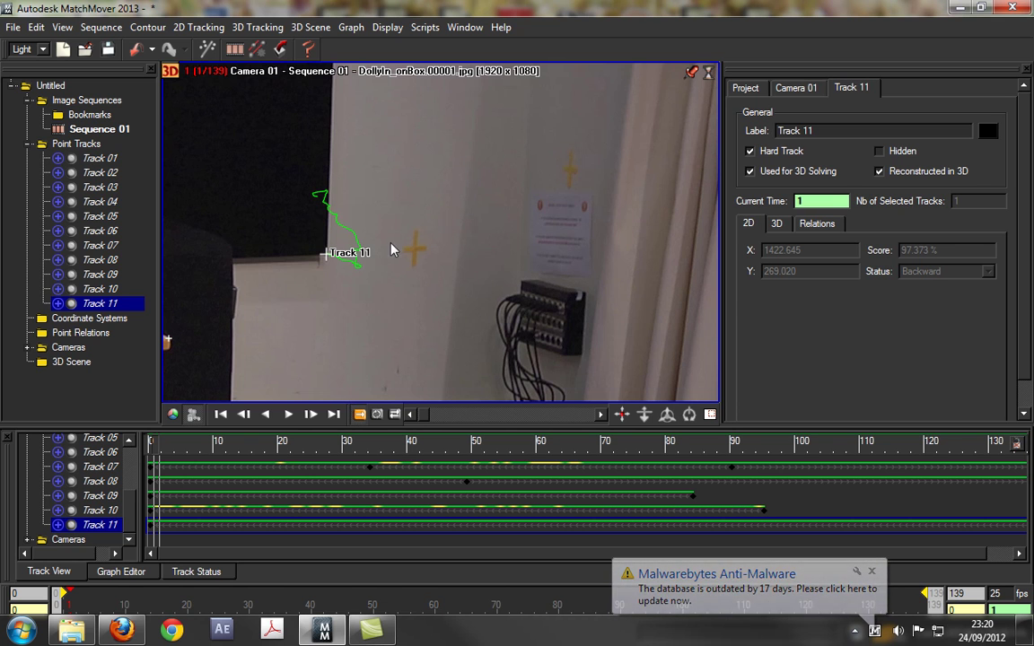
click(202, 27)
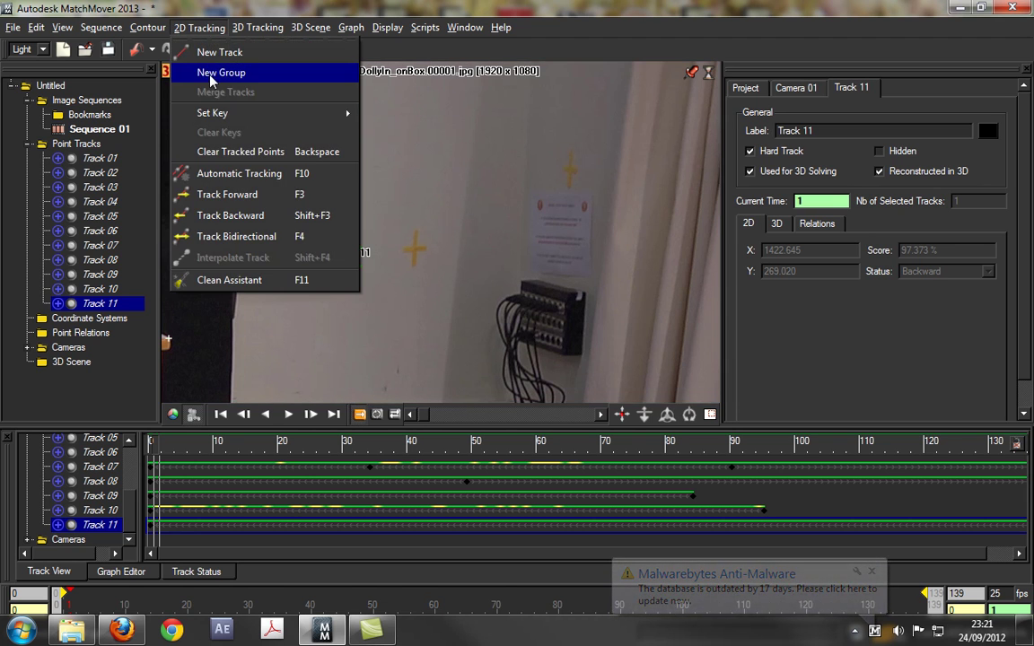
click(213, 51)
drag(423, 235, 417, 244)
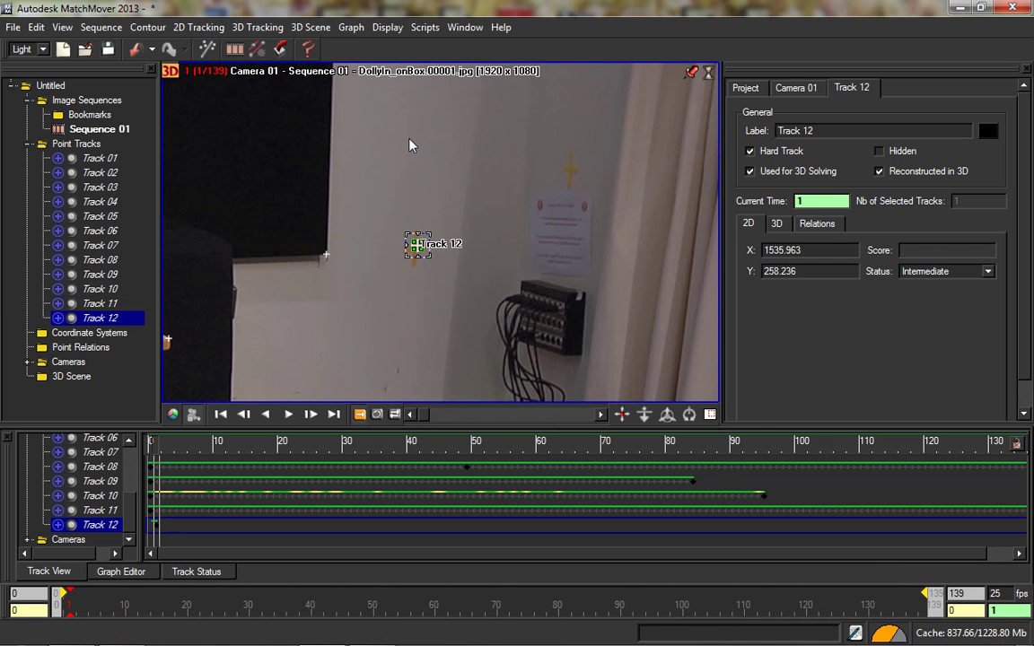
key(F3)
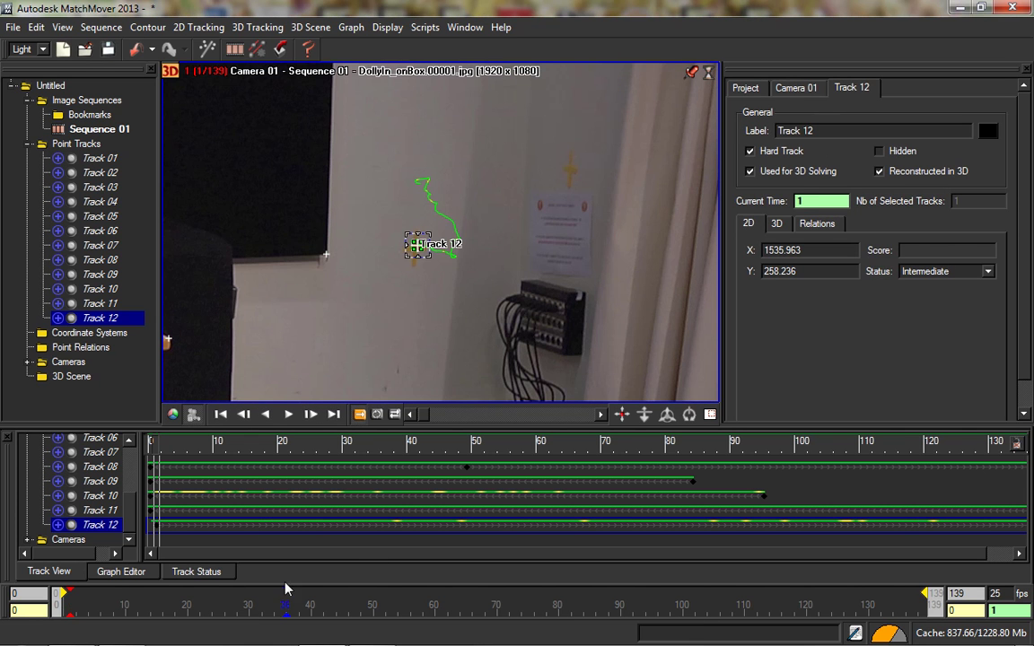
Fine-tune Track 12 to about X 1539, Y 181 at frame 139 and X 1577, Y 273 at frame 55, retracking it and checking the result.
drag(236, 603, 911, 603)
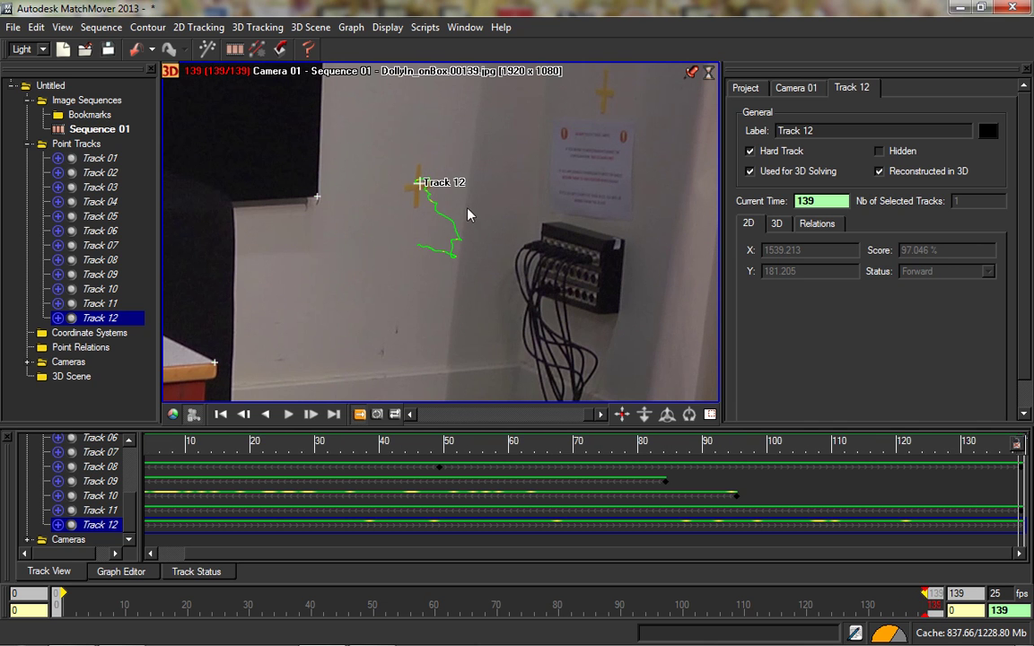
drag(418, 183, 420, 183)
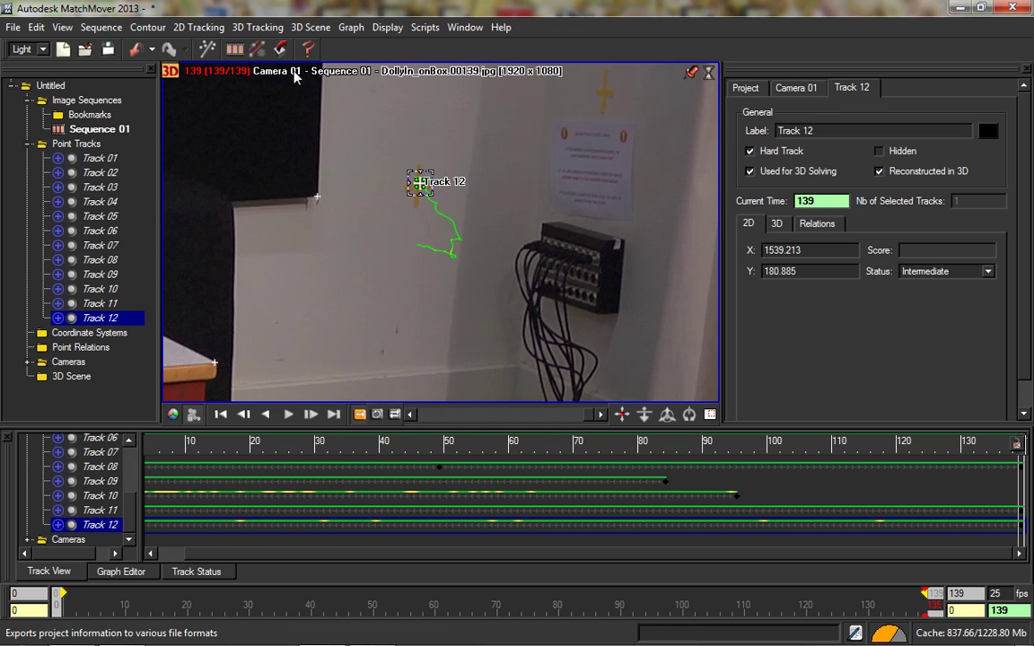
drag(1019, 489, 478, 489)
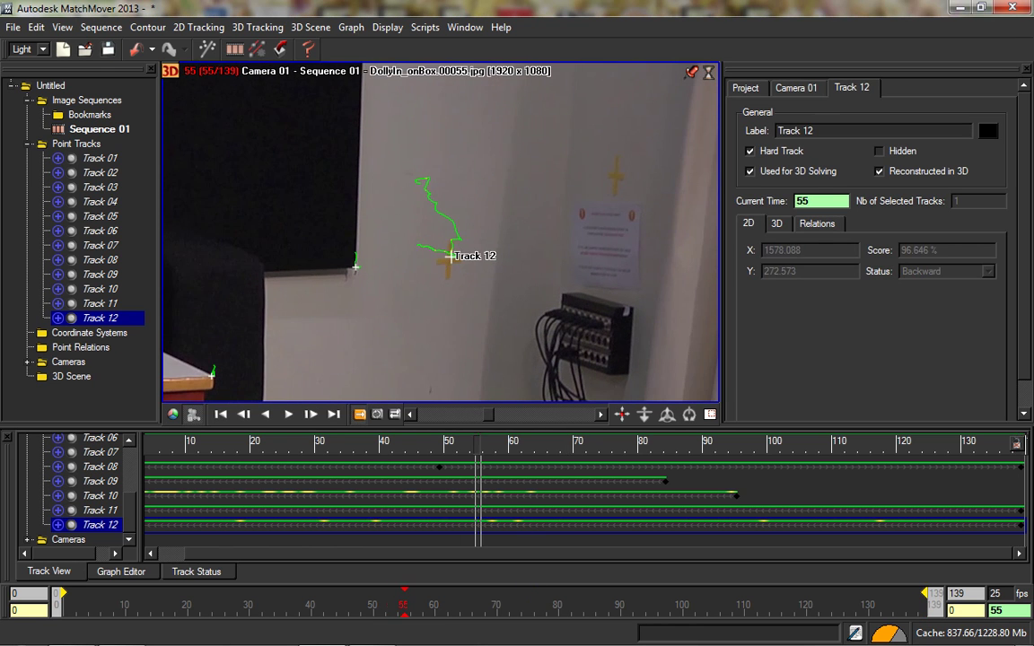
drag(449, 256, 450, 256)
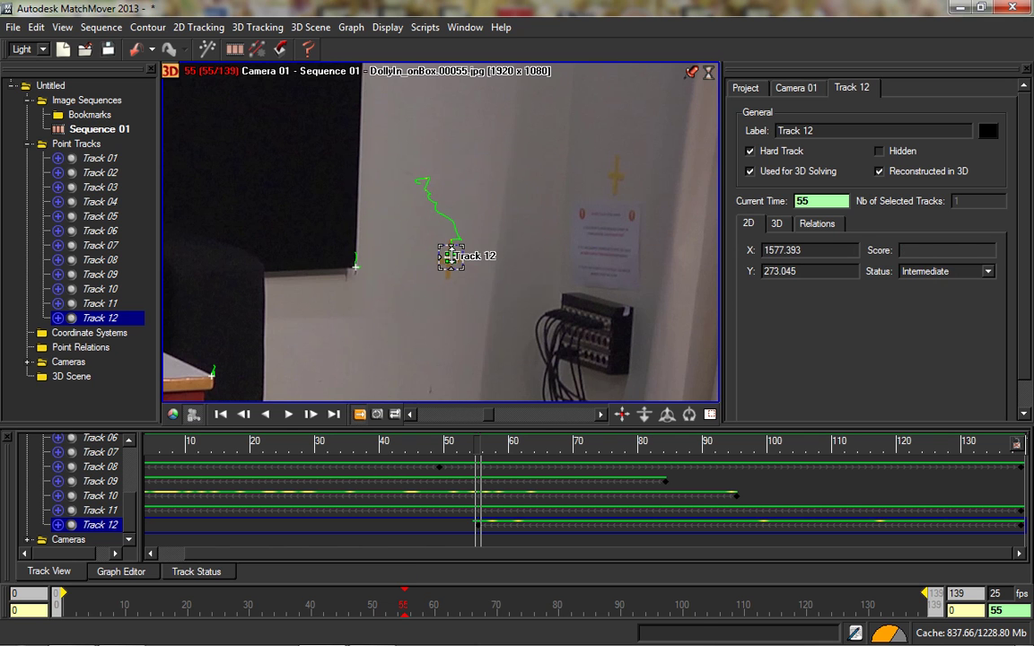
key(F3)
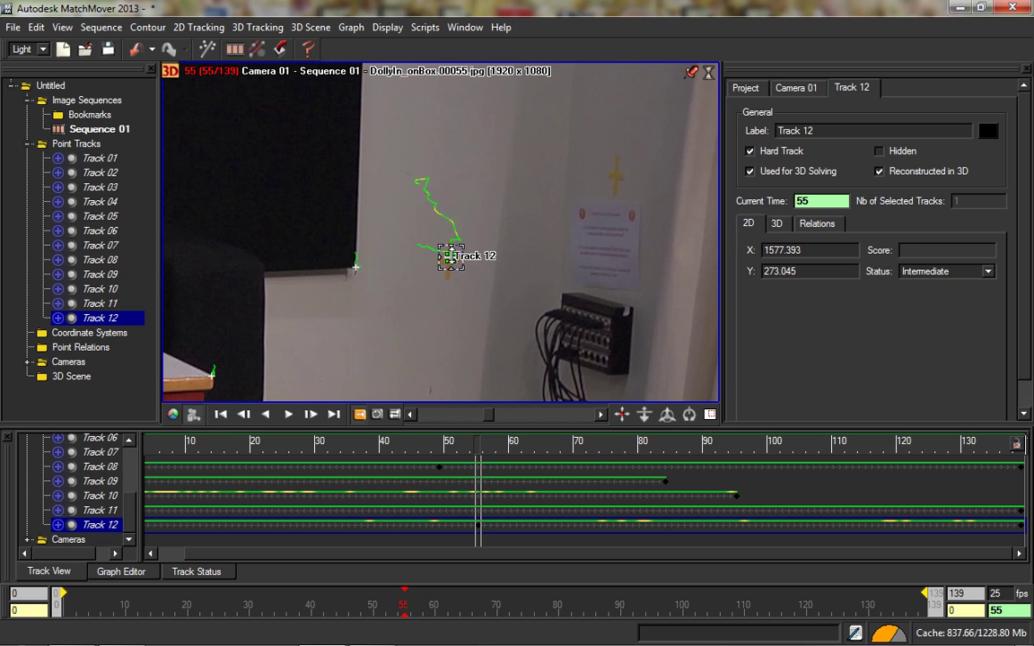
key(F3)
drag(404, 603, 539, 603)
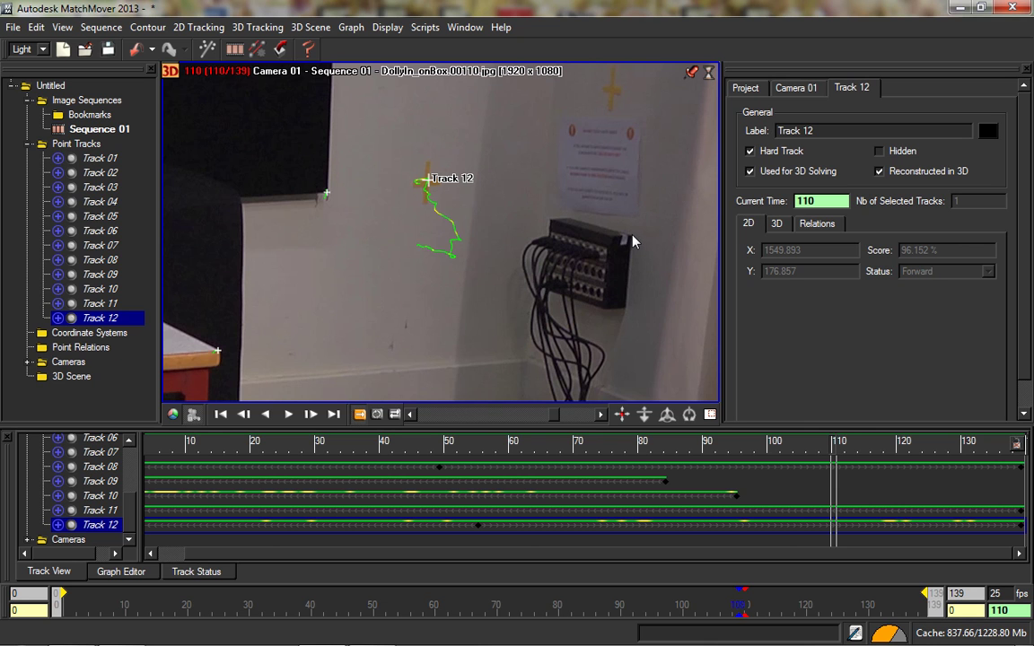
Reset the view zoom to inspect all tracks over the whole image, and return to frame 0.
click(199, 27)
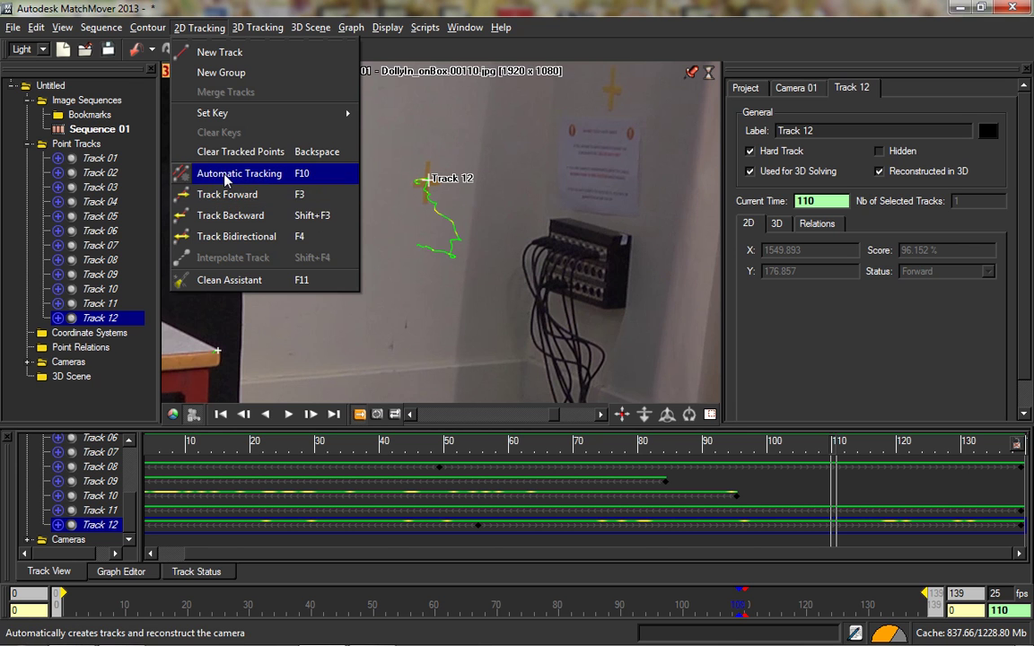
mouse_move(102, 27)
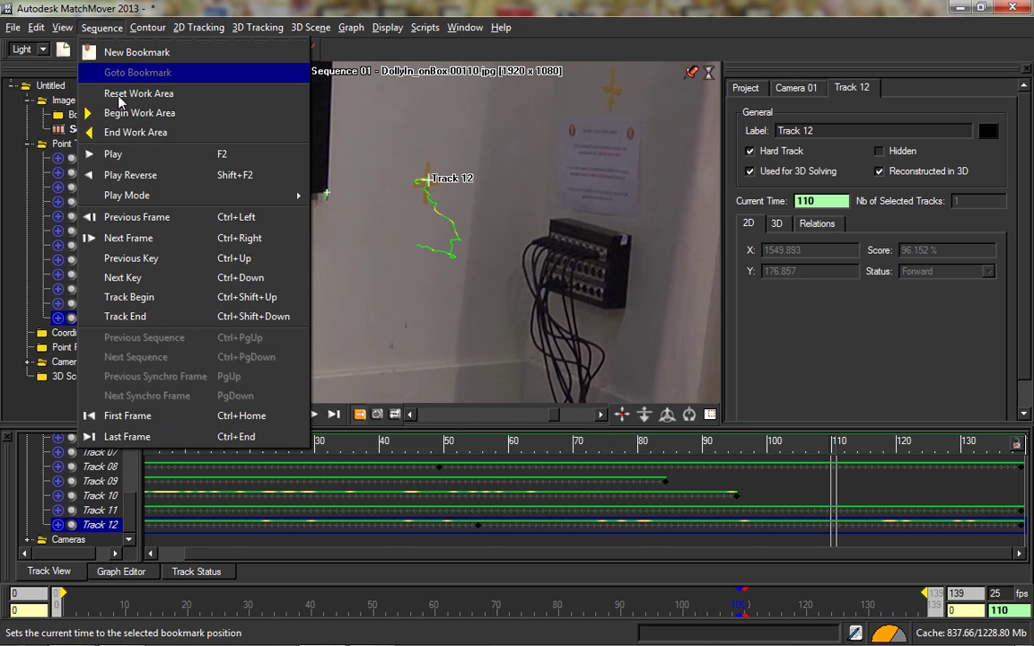
mouse_move(62, 27)
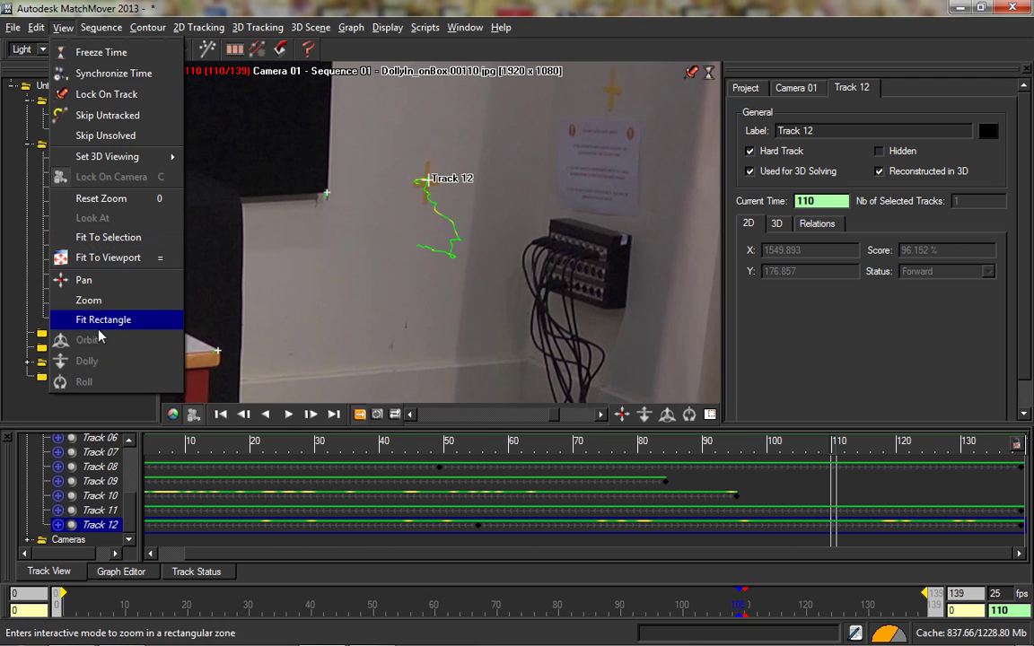
click(102, 198)
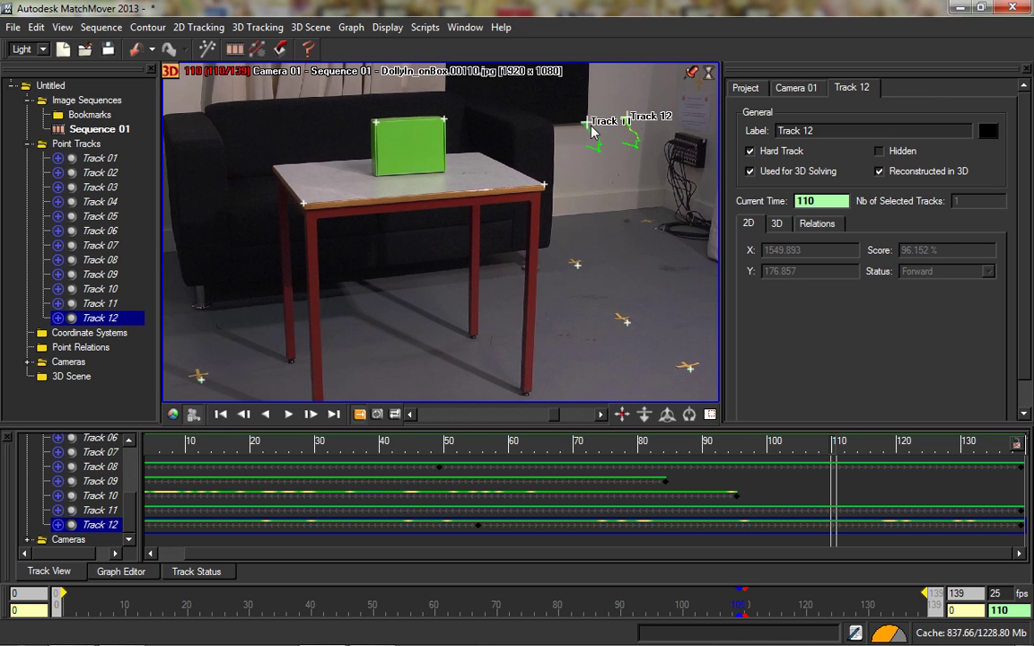
drag(439, 605, 55, 606)
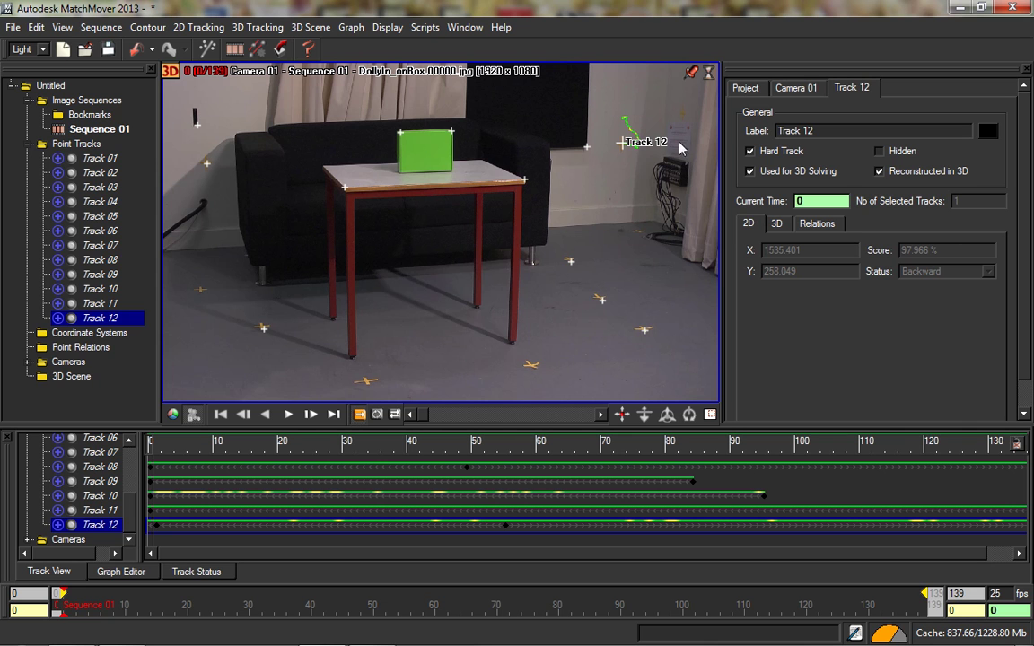
Create a 2D track at frame 0 on the black wall box's upper right corner, about X 1745, Y 316, and track it forward.
click(201, 27)
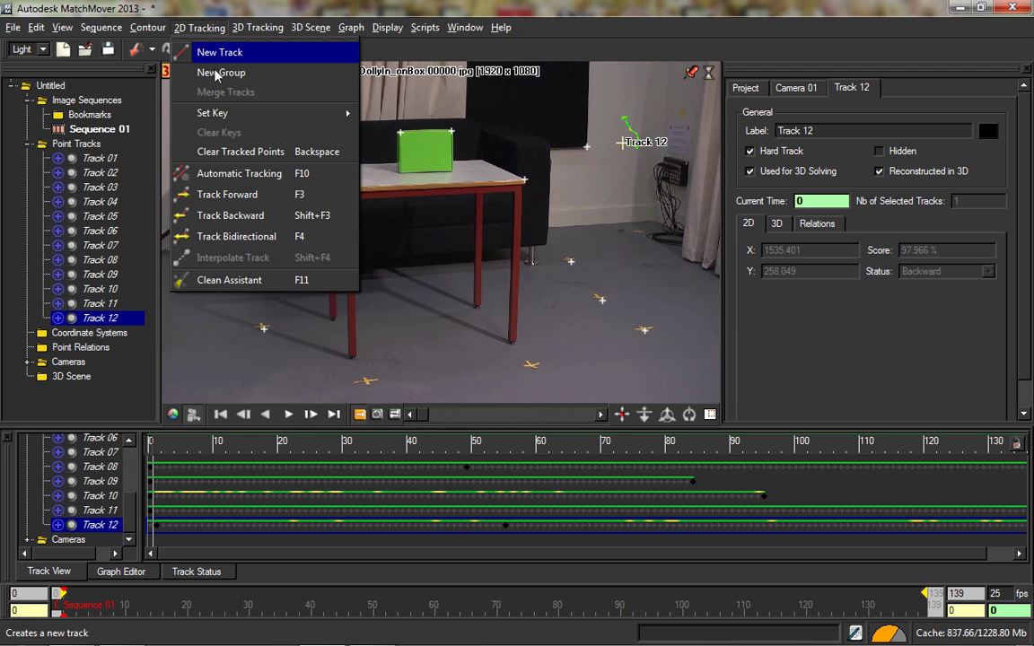
mouse_move(63, 27)
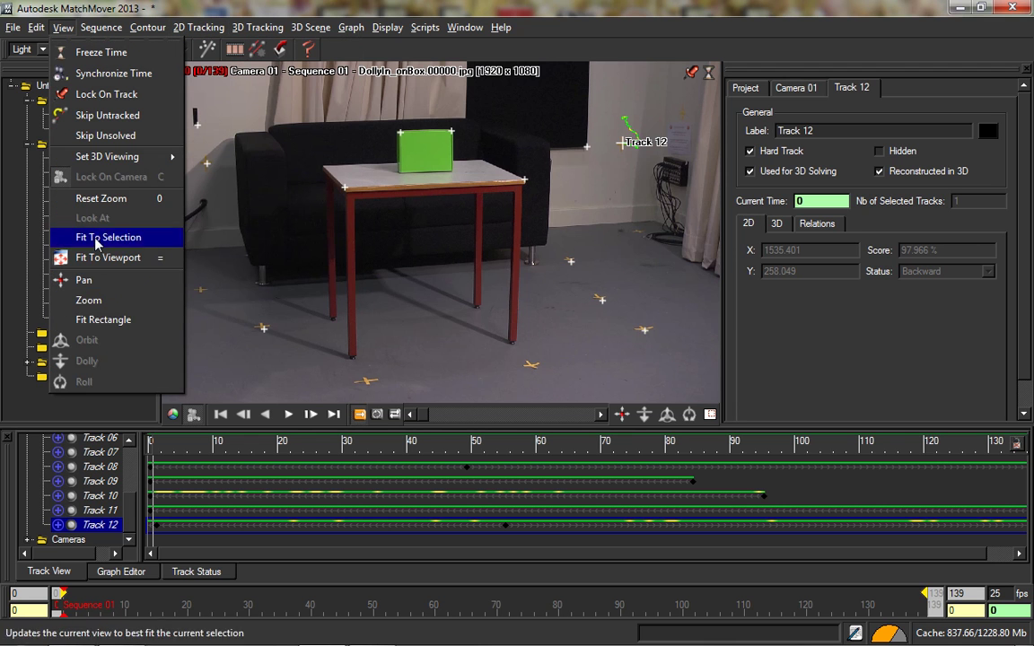
click(98, 257)
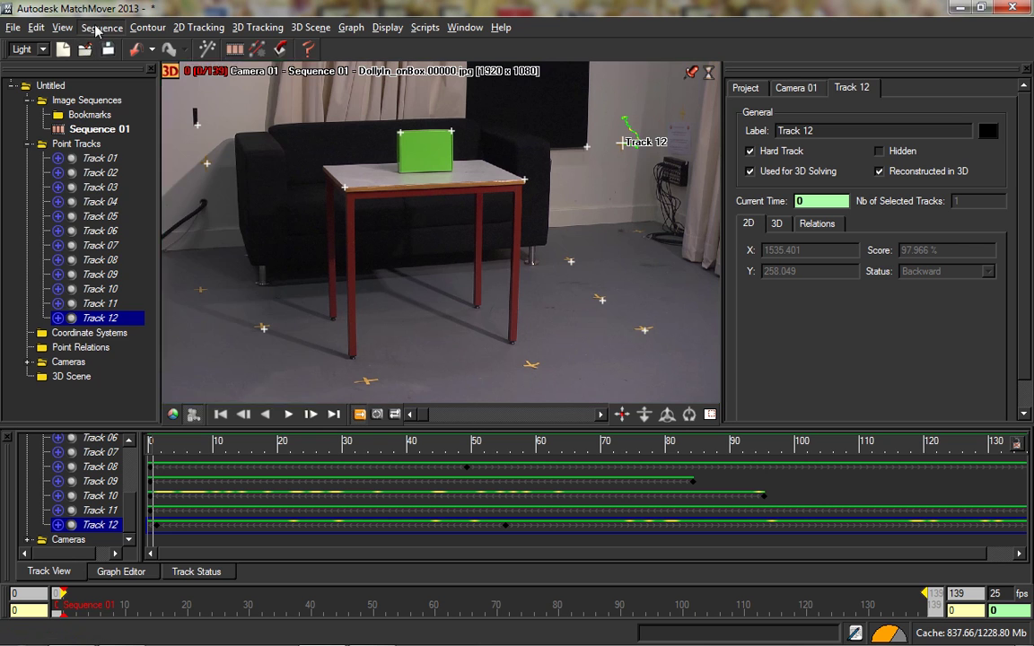
click(62, 27)
click(67, 298)
drag(547, 311, 552, 377)
middle_drag(630, 153, 380, 254)
middle_drag(520, 157, 446, 147)
click(99, 28)
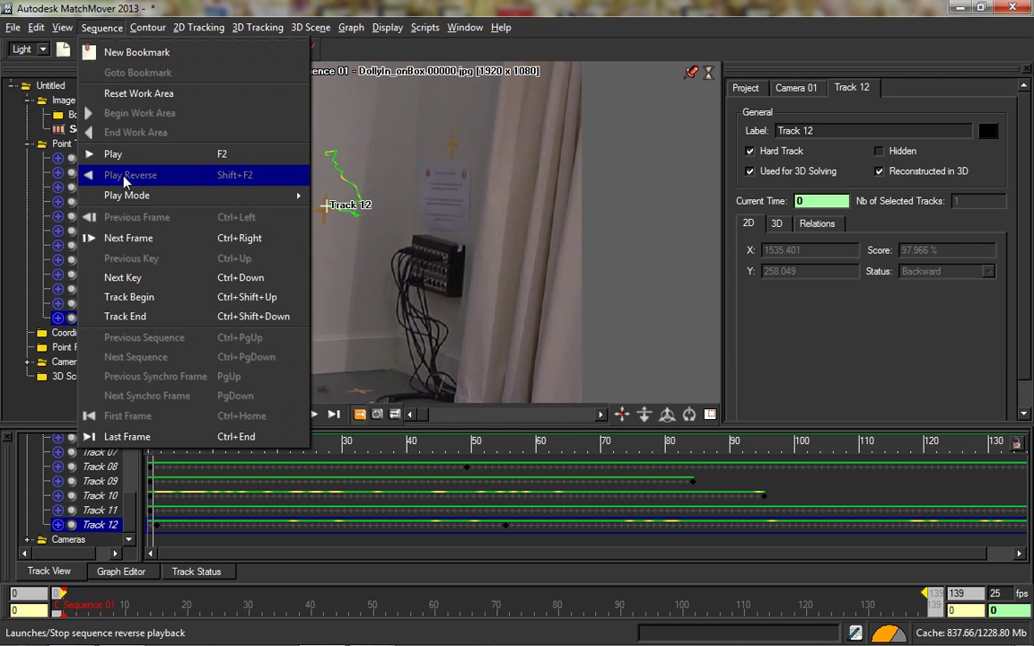
mouse_move(133, 30)
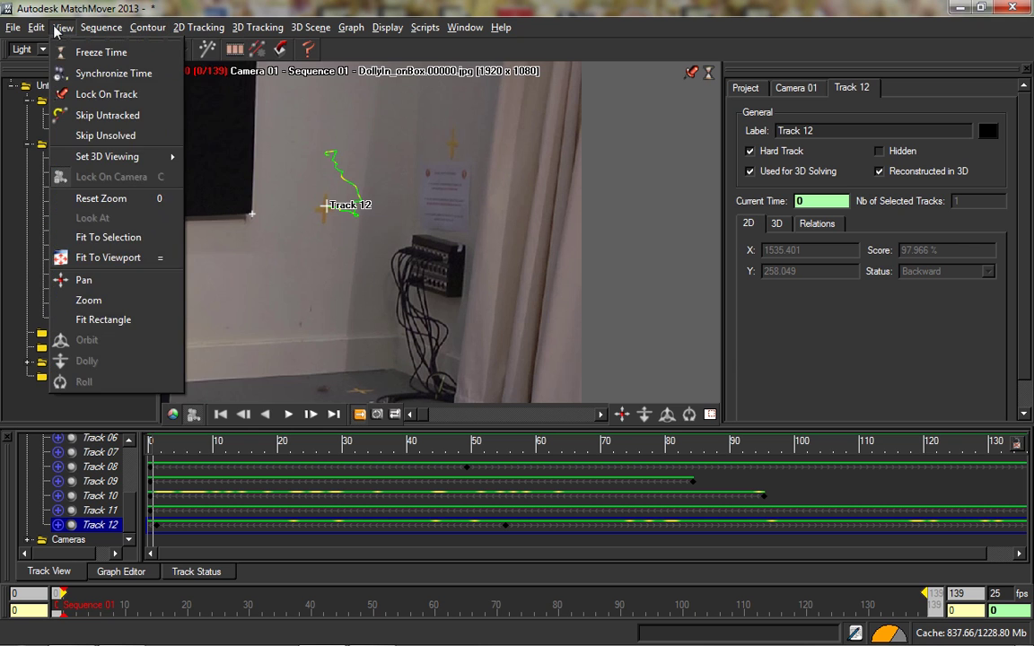
mouse_move(178, 30)
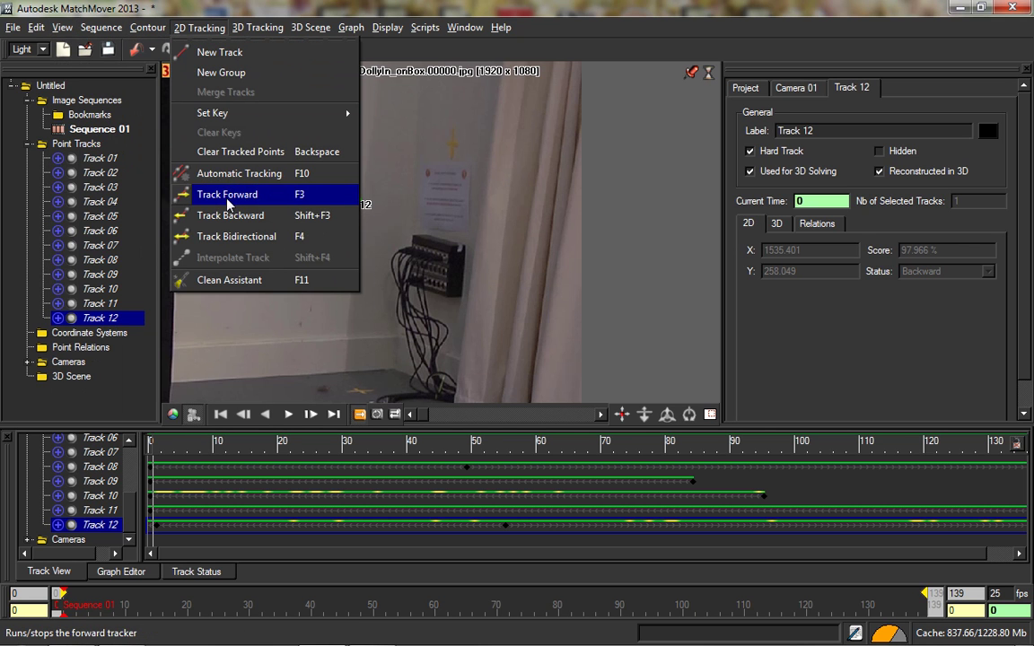
click(213, 52)
drag(471, 242, 467, 243)
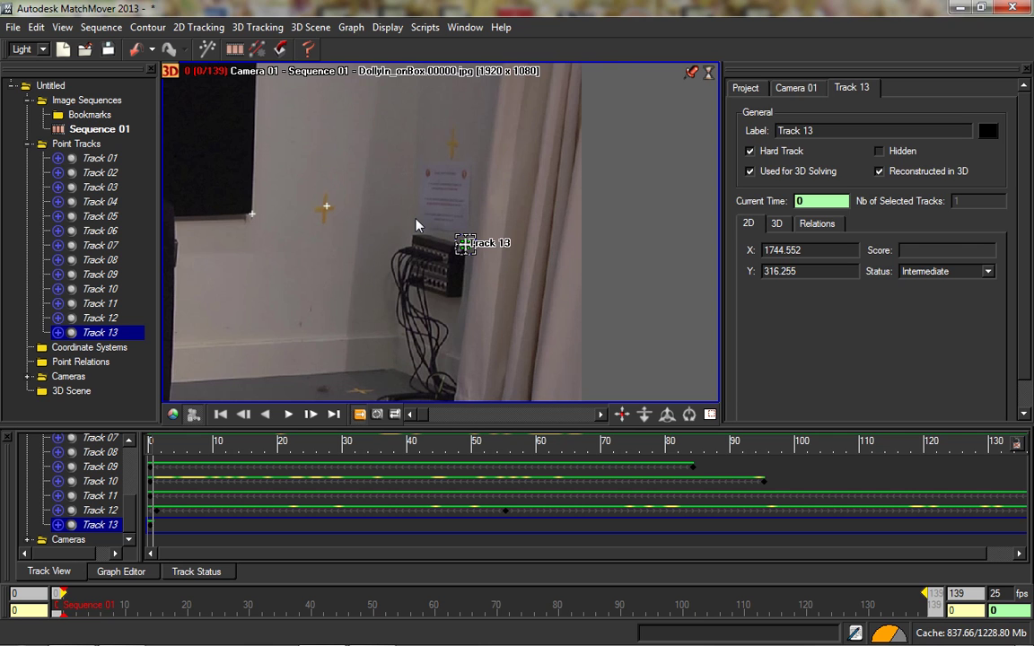
key(F3)
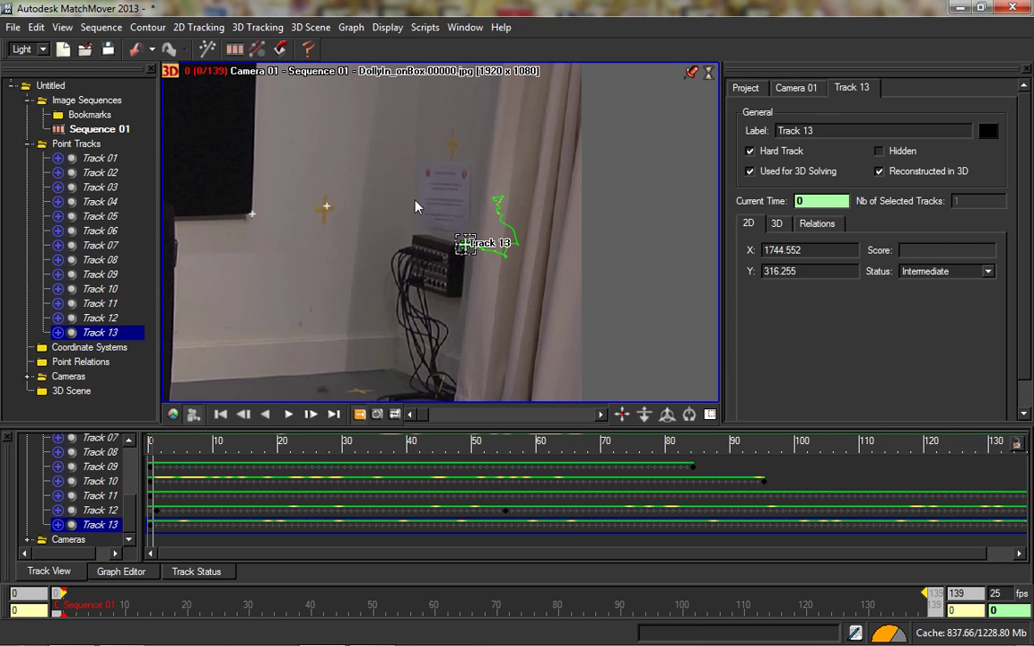
Fine-tune Track 13 at frame 139 to about X 1792.5, Y 250.1, retrack it and check it back to frame 43.
drag(774, 443, 1023, 443)
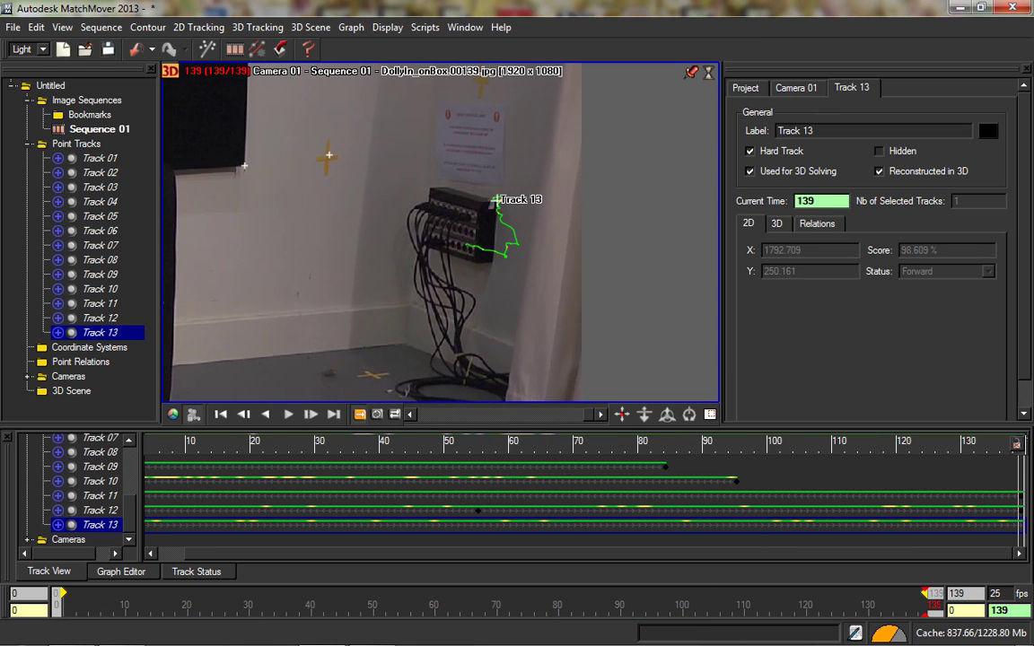
drag(495, 199, 496, 200)
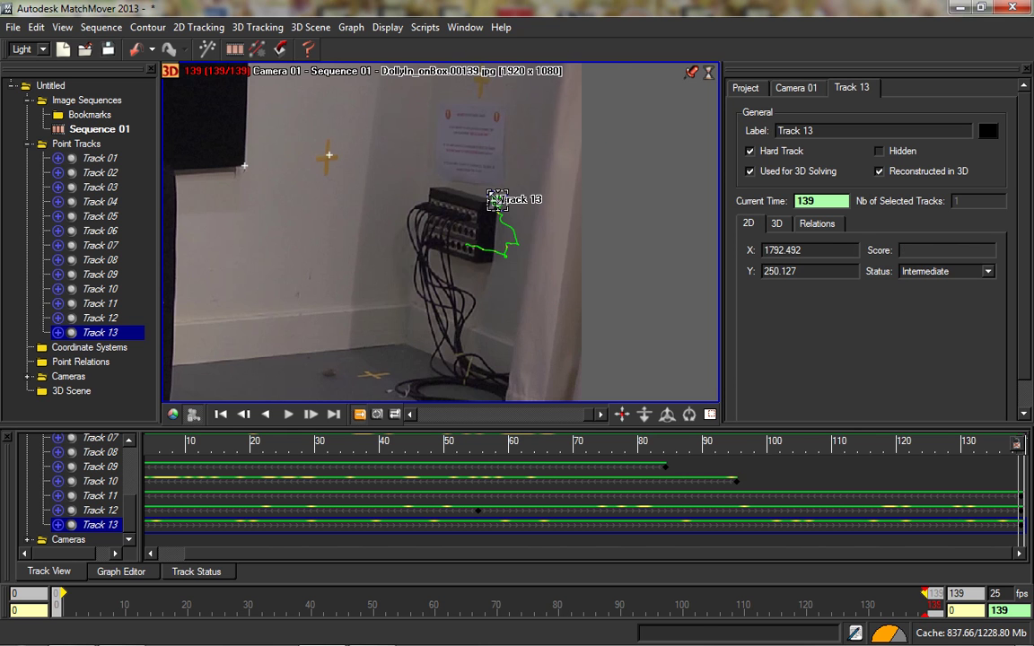
key(F3)
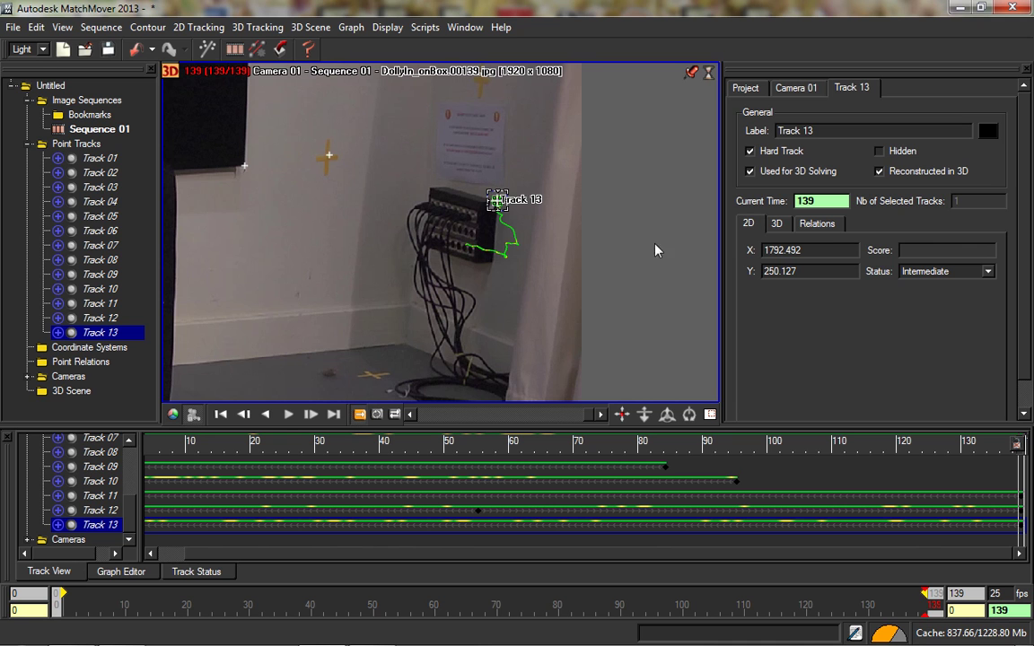
drag(608, 604, 330, 604)
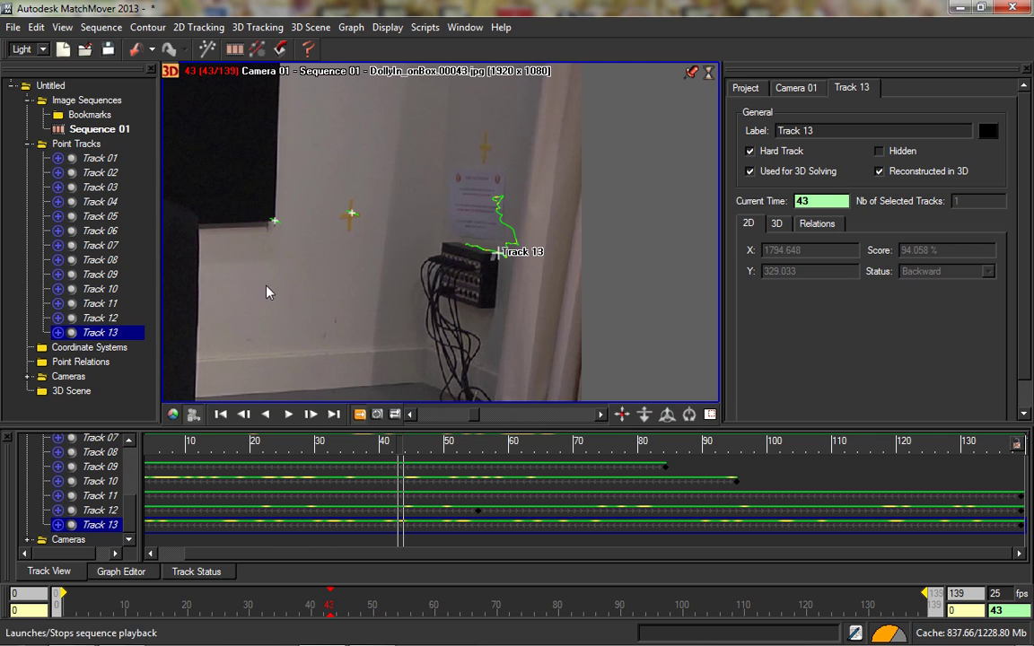
click(60, 28)
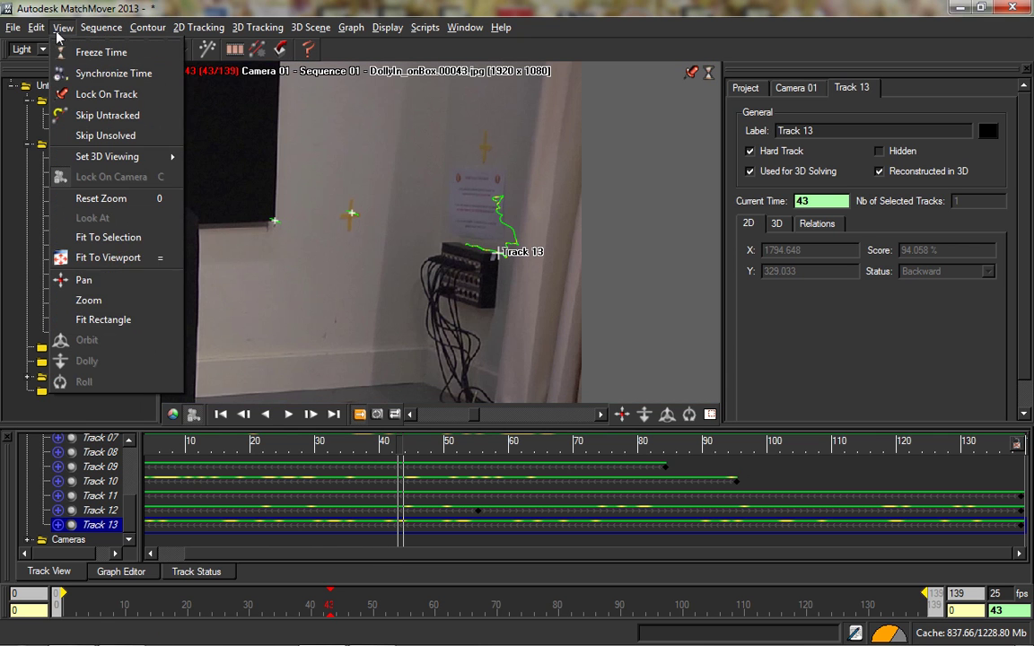
click(99, 201)
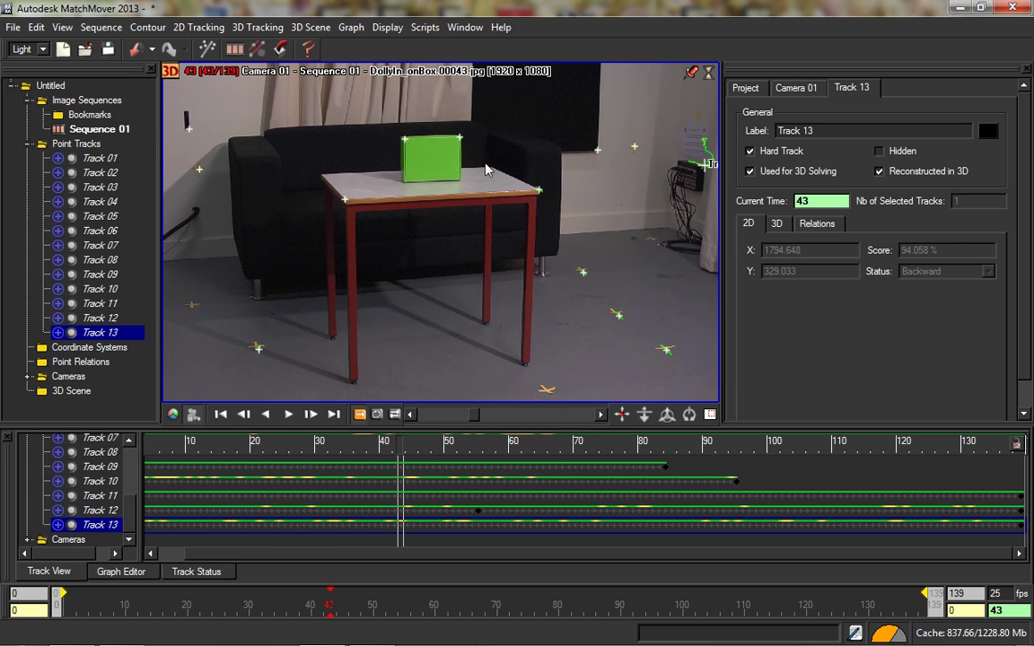
Save the project as dollyTrackv3.mmf in the VEP Tuts folder.
click(13, 27)
click(21, 116)
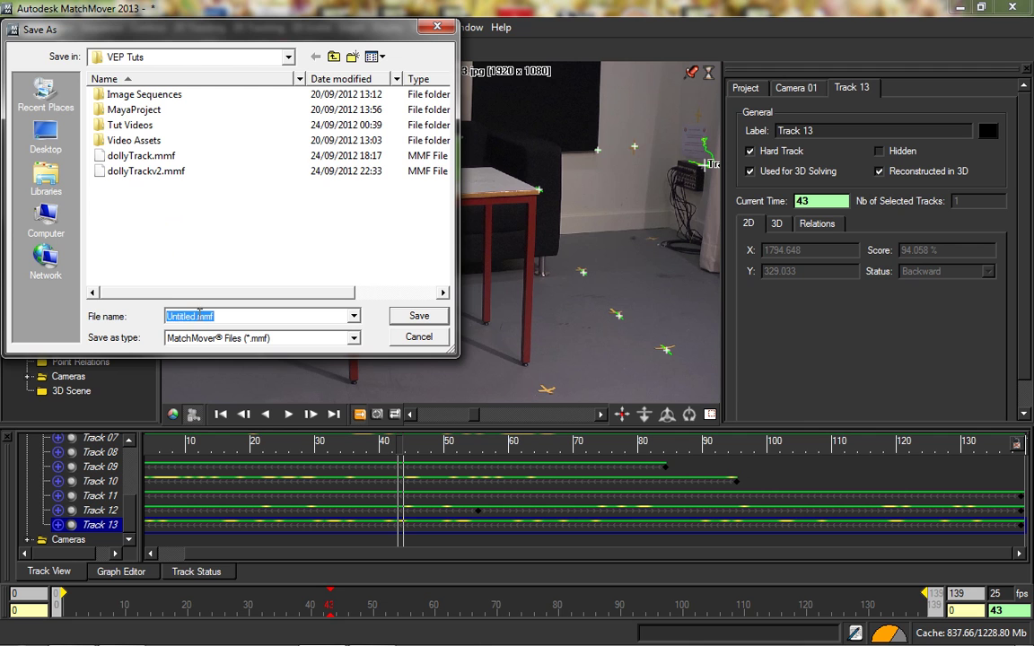
click(143, 170)
click(213, 316)
click(213, 316)
text(3)
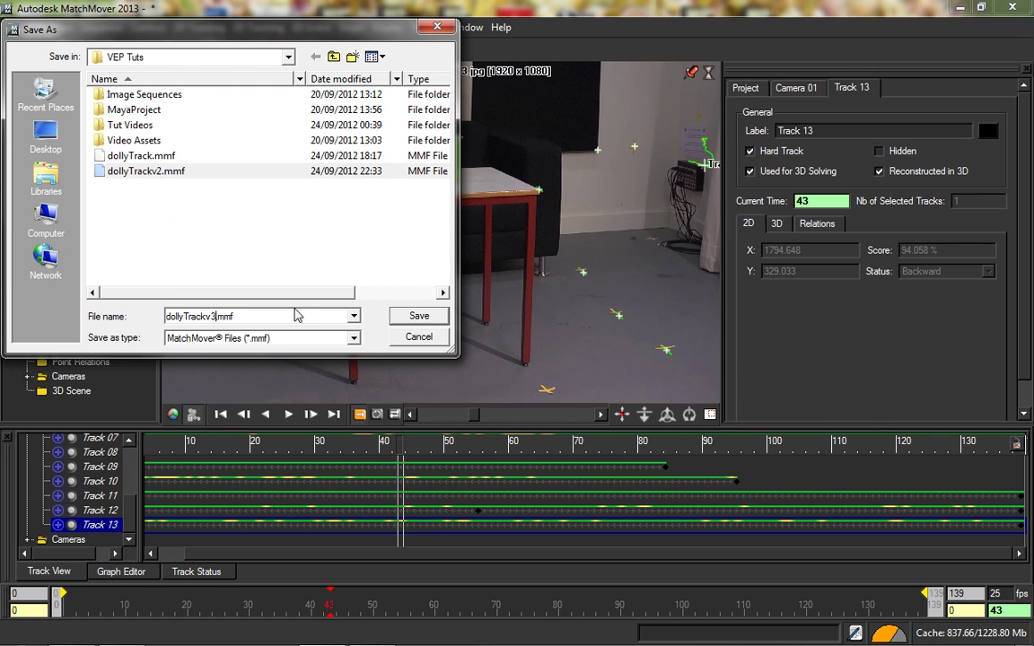
key(ctrl+a)
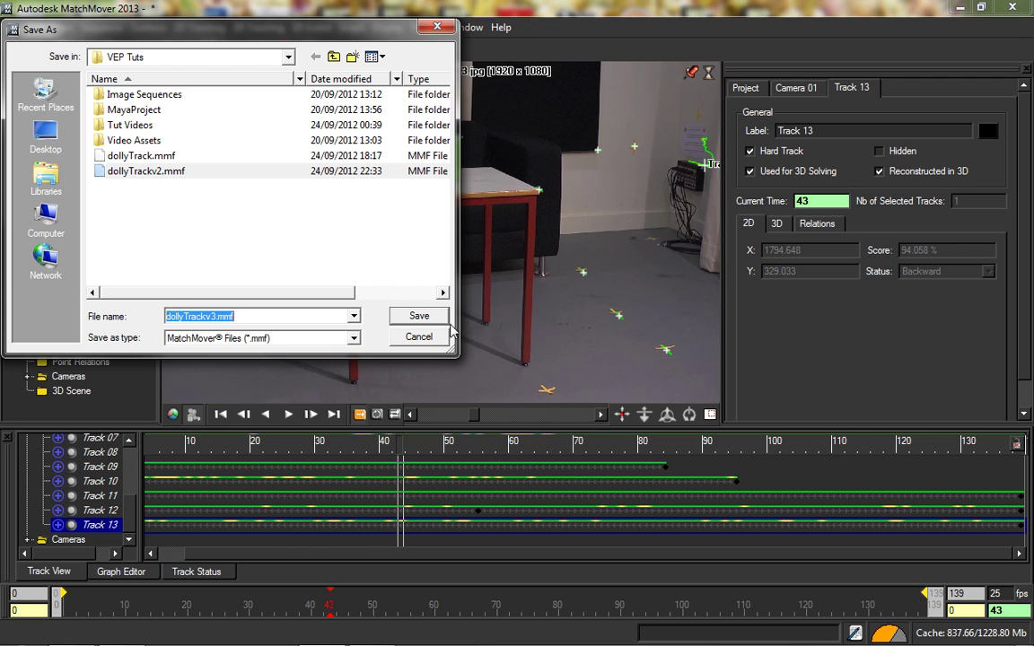
click(416, 314)
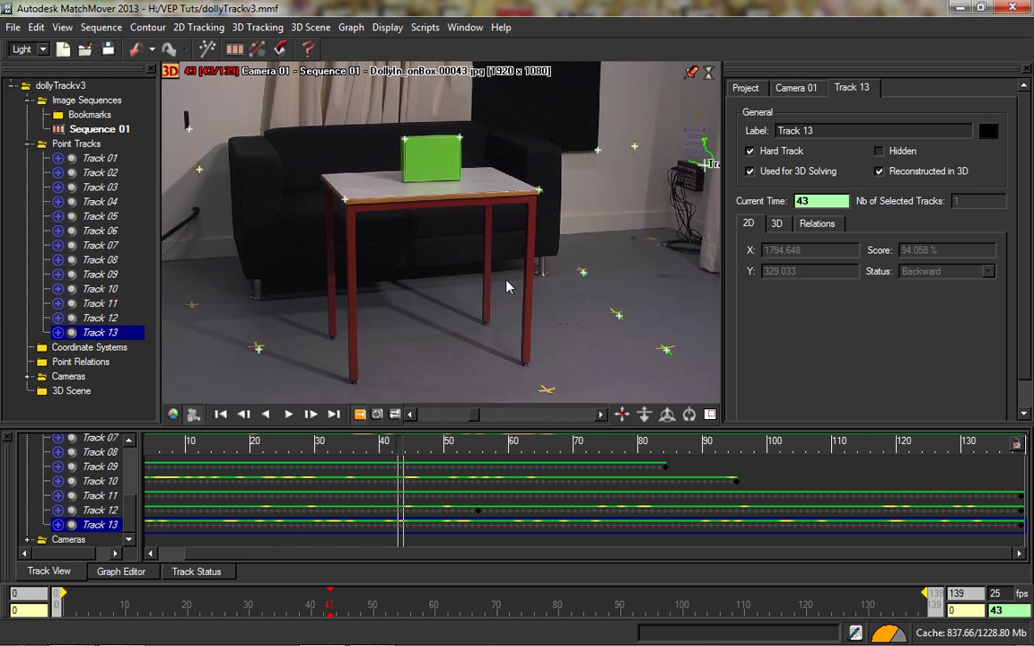